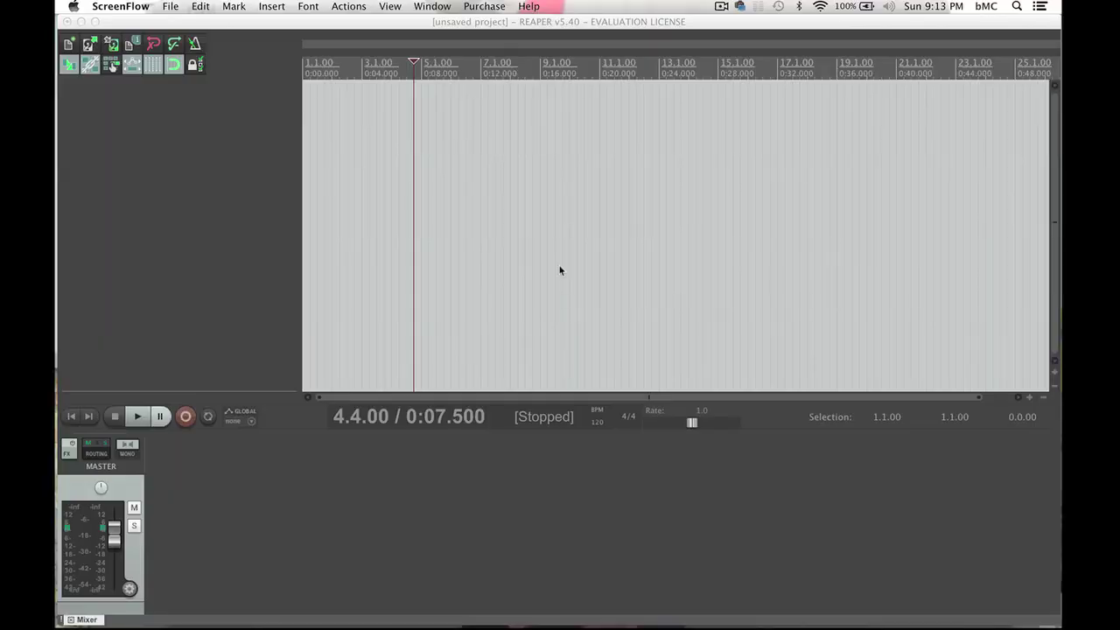
- Bring the REAPER window with its empty, unsaved project to the front
left_click(72, 416)
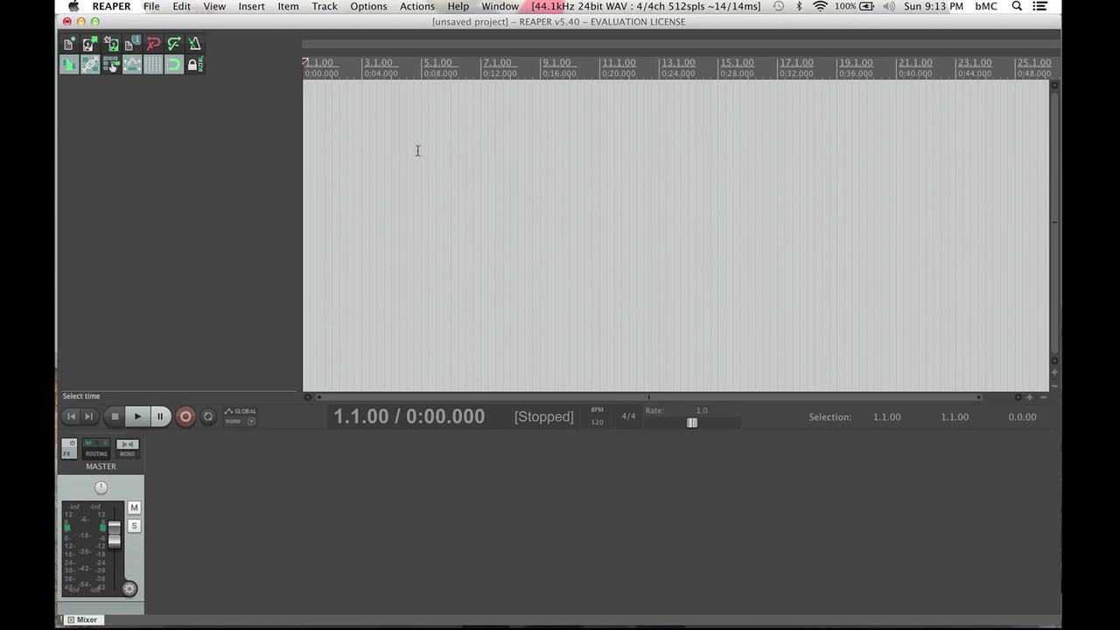
left_click(106, 7)
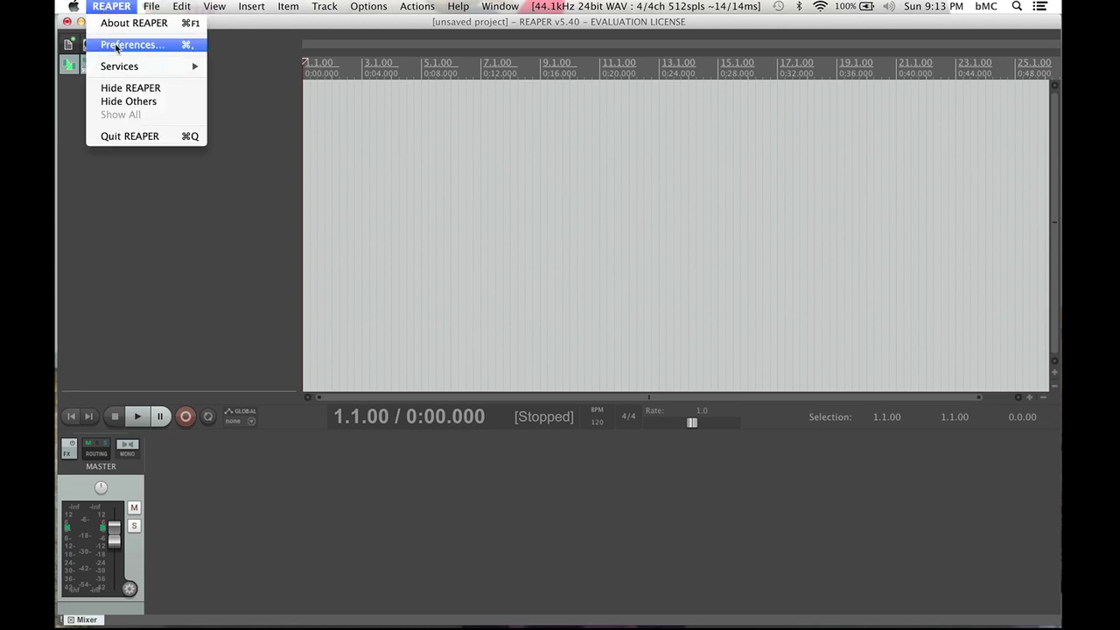
left_click(112, 44)
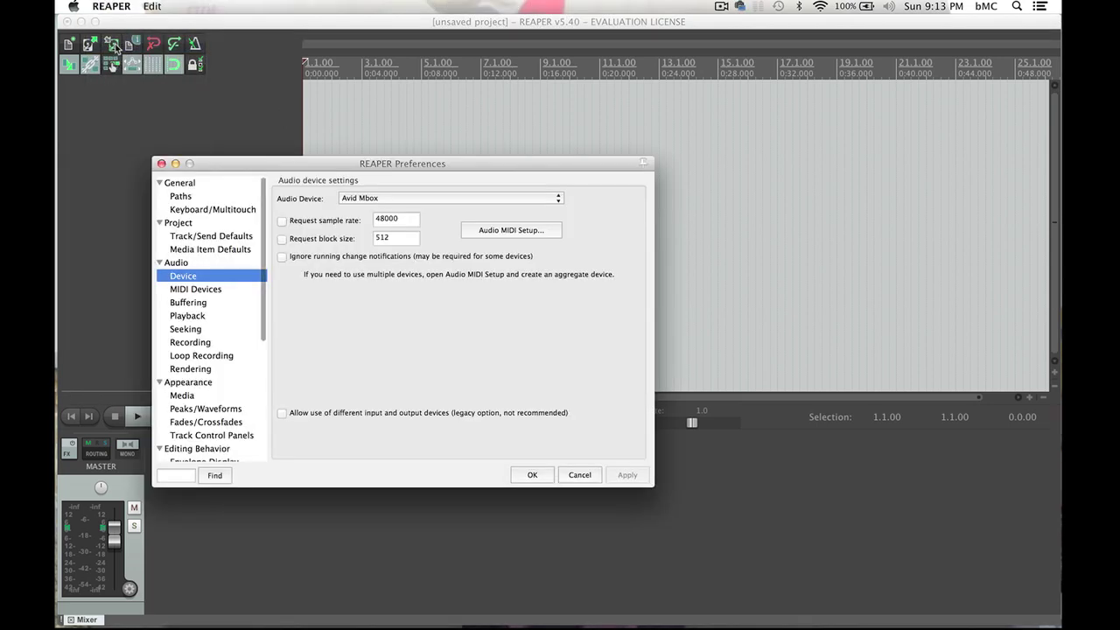
left_click(399, 196)
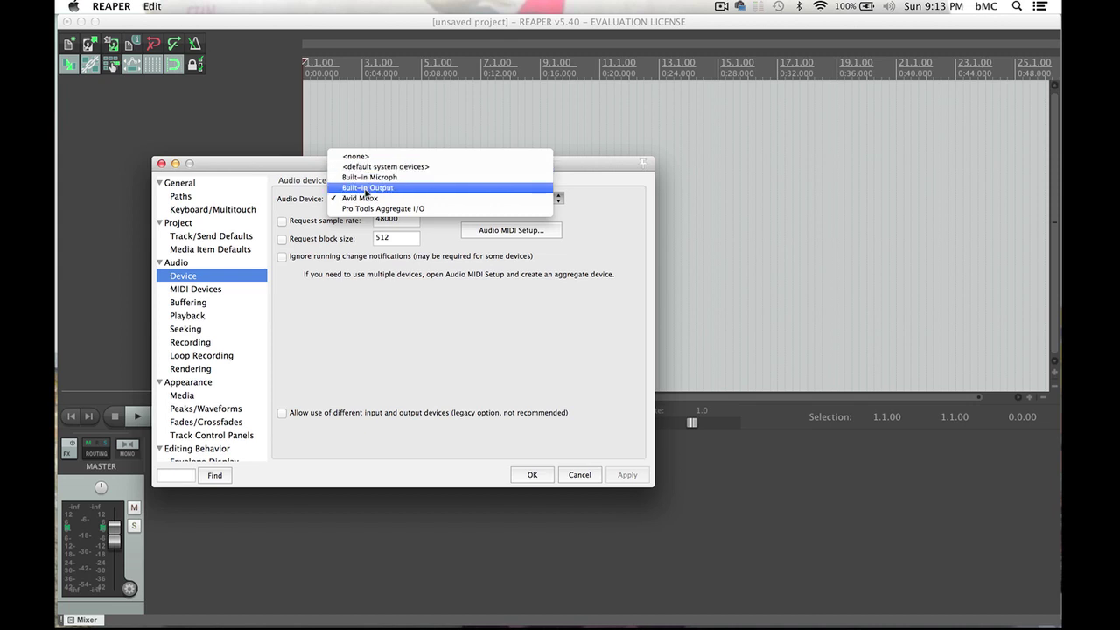
left_click(366, 199)
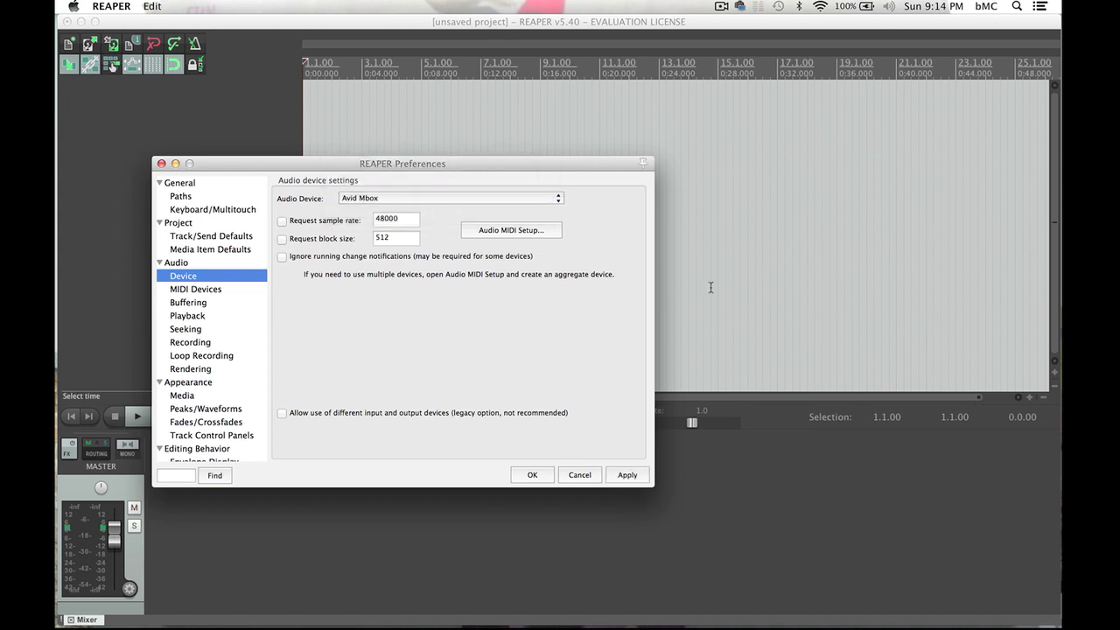
left_click(626, 475)
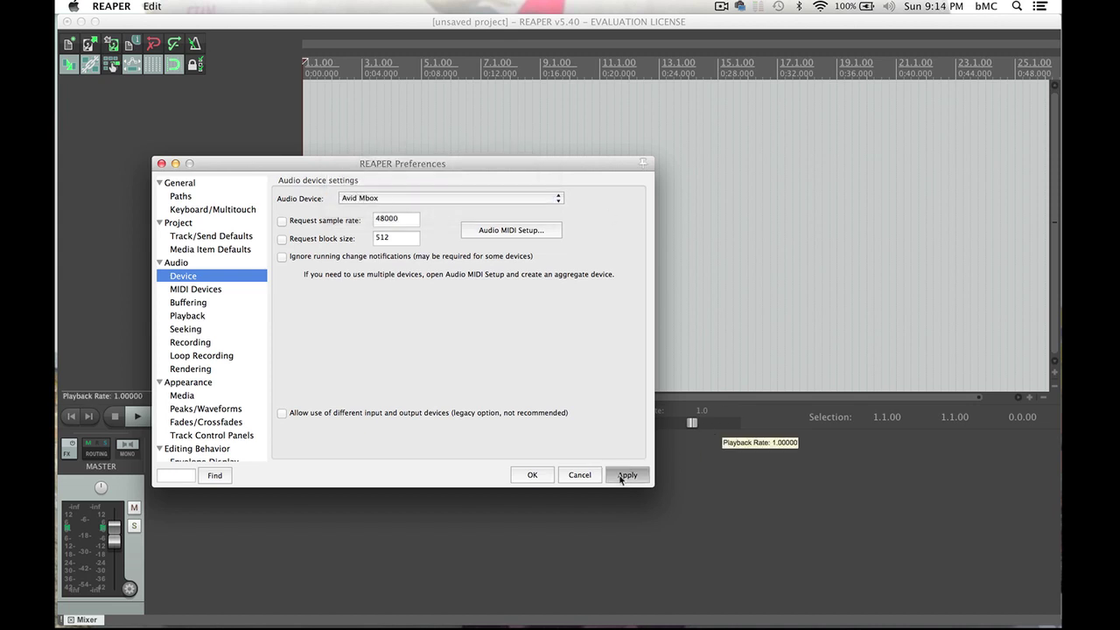
left_click(531, 475)
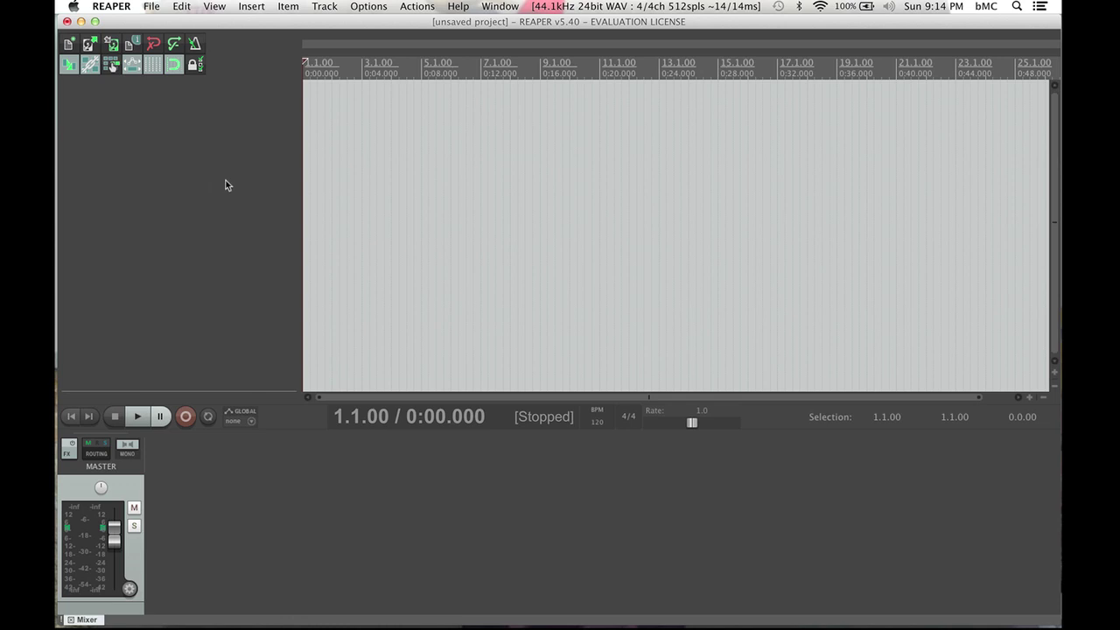
- Insert three empty tracks from the Track menu, the track-list context menu, and a double-click
left_click(325, 7)
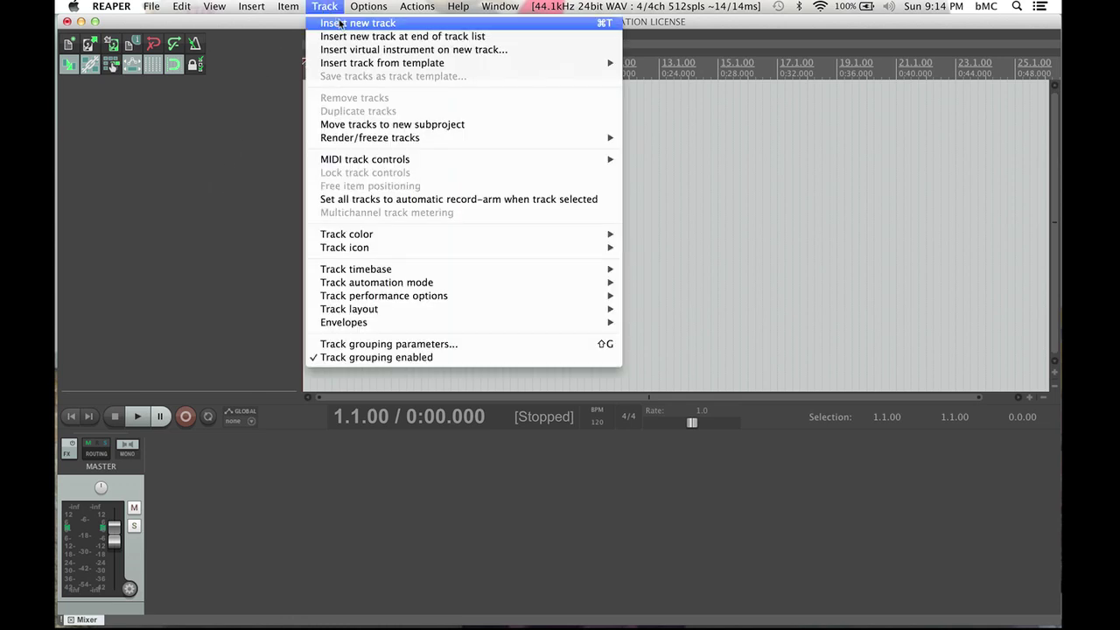
left_click(340, 22)
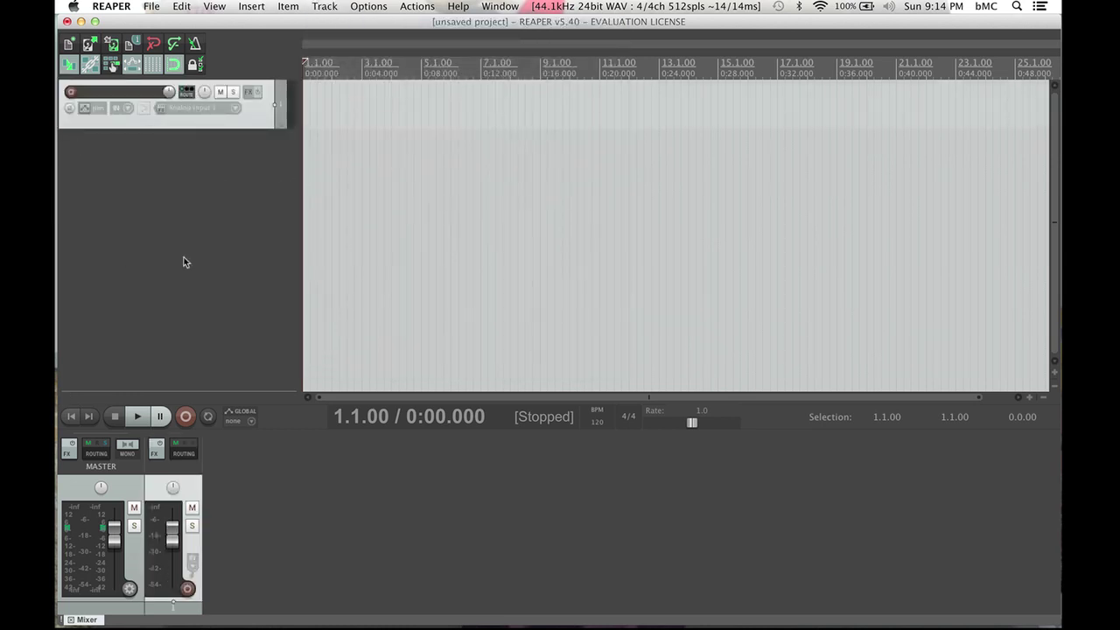
right_click(134, 153)
left_click(160, 165)
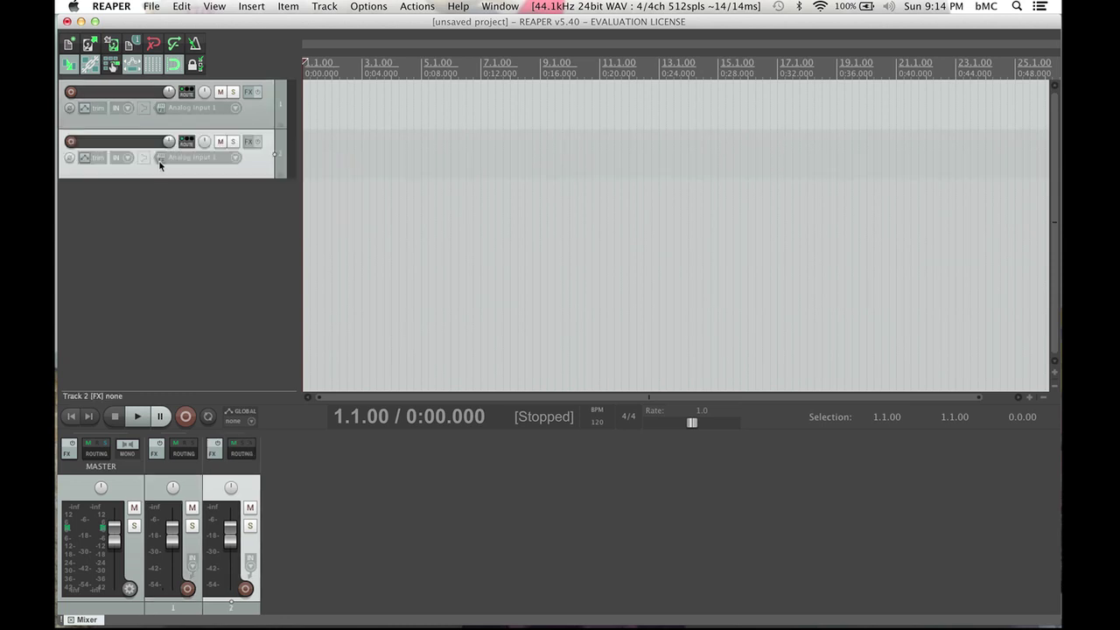
double_click(160, 207)
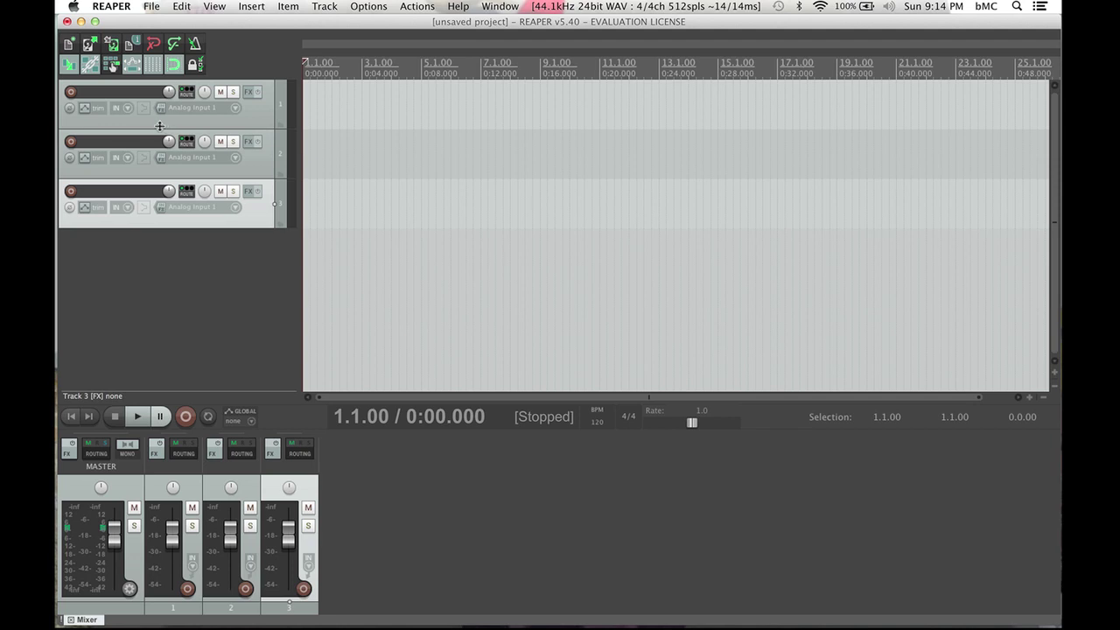
- Arm track 1 and set its mono recording input to Analog Input 2
left_click(71, 93)
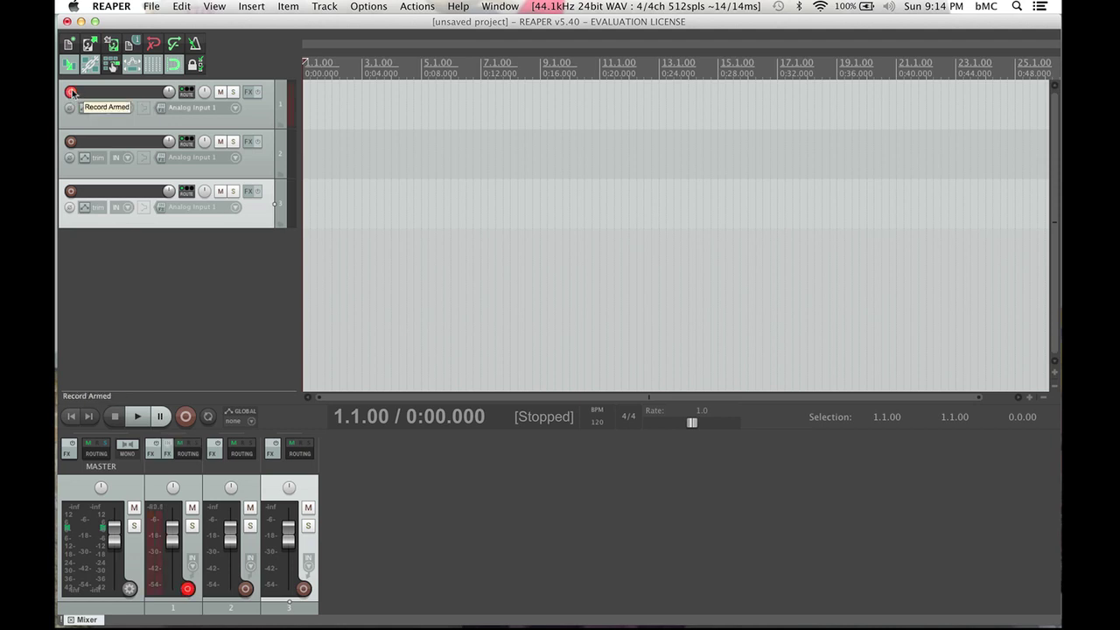
left_click(189, 107)
mouse_move(210, 119)
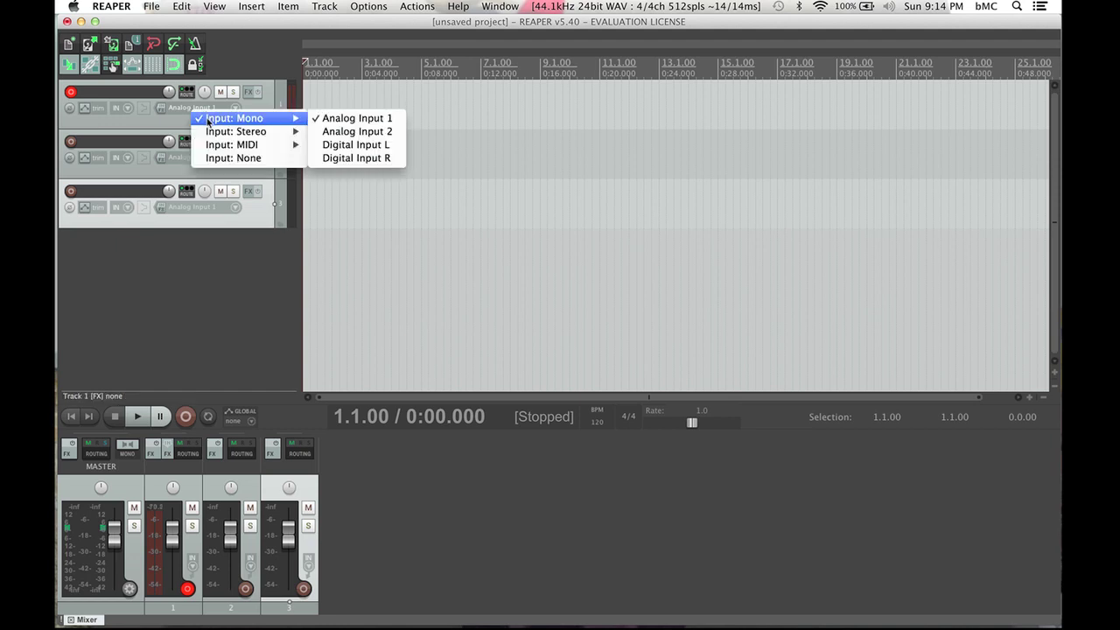
left_click(343, 133)
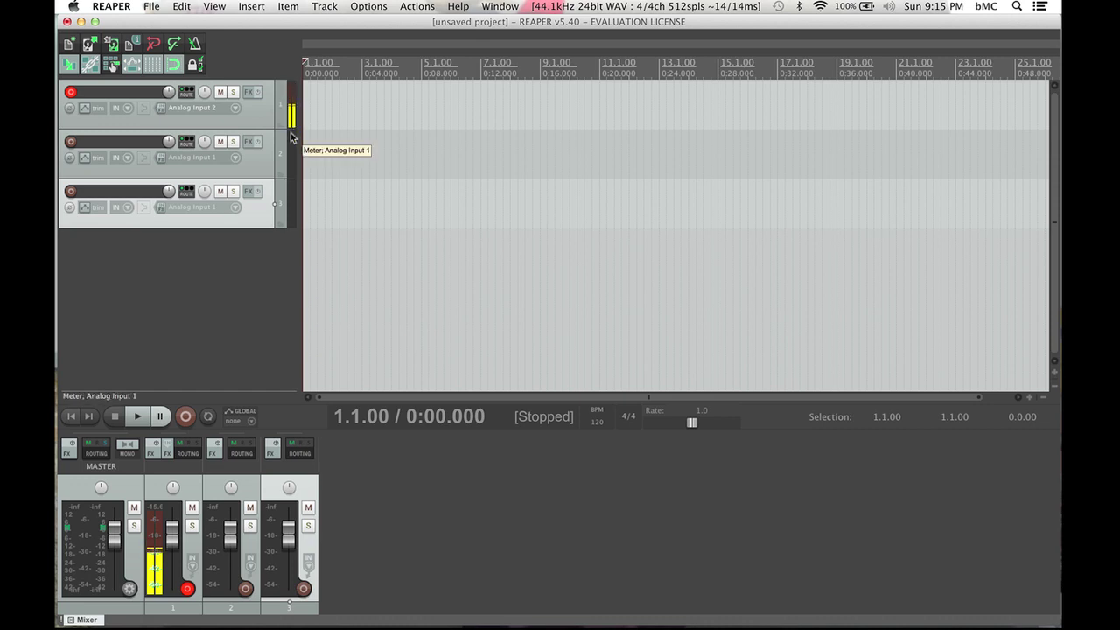
- Re-arm track 1 and start recording onto it
left_click(71, 93)
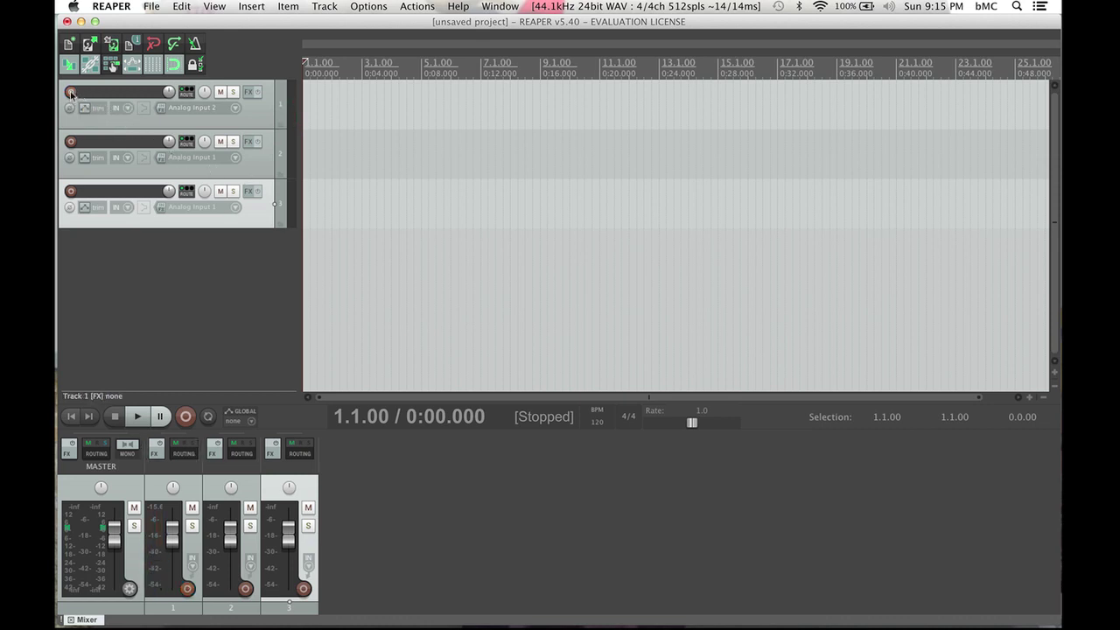
left_click(71, 93)
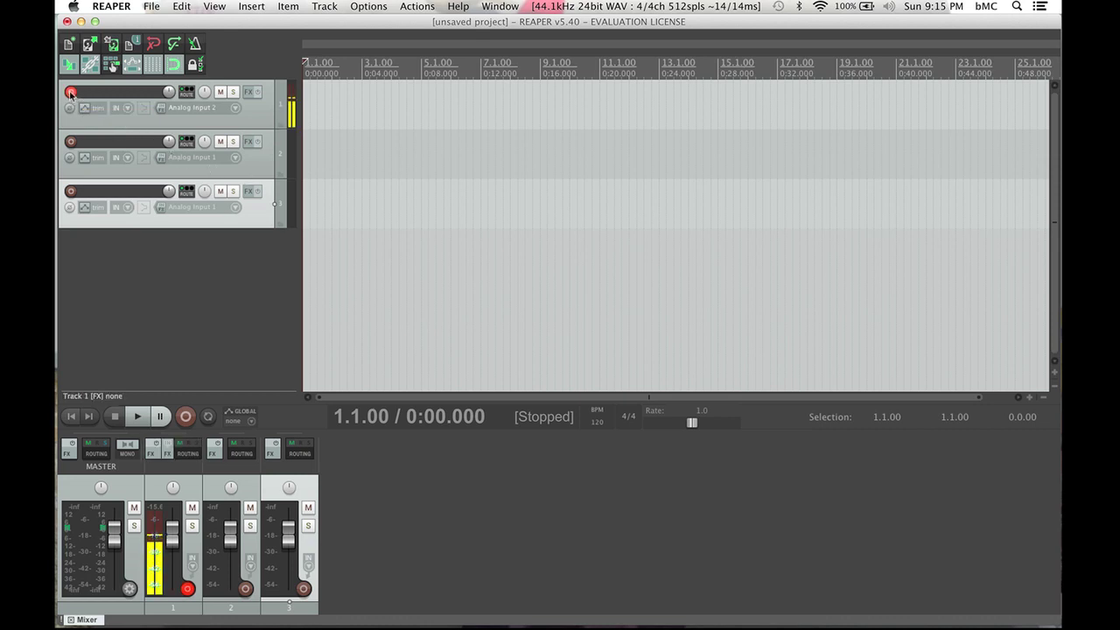
left_click(185, 417)
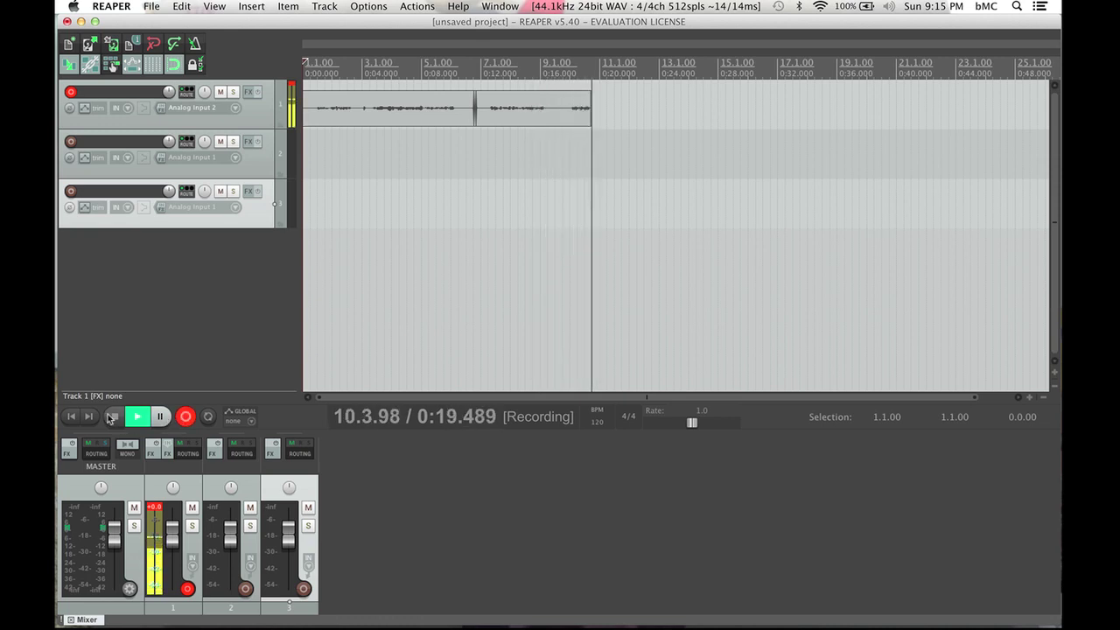
- Stop the narration recording after about 19 seconds
left_click(117, 414)
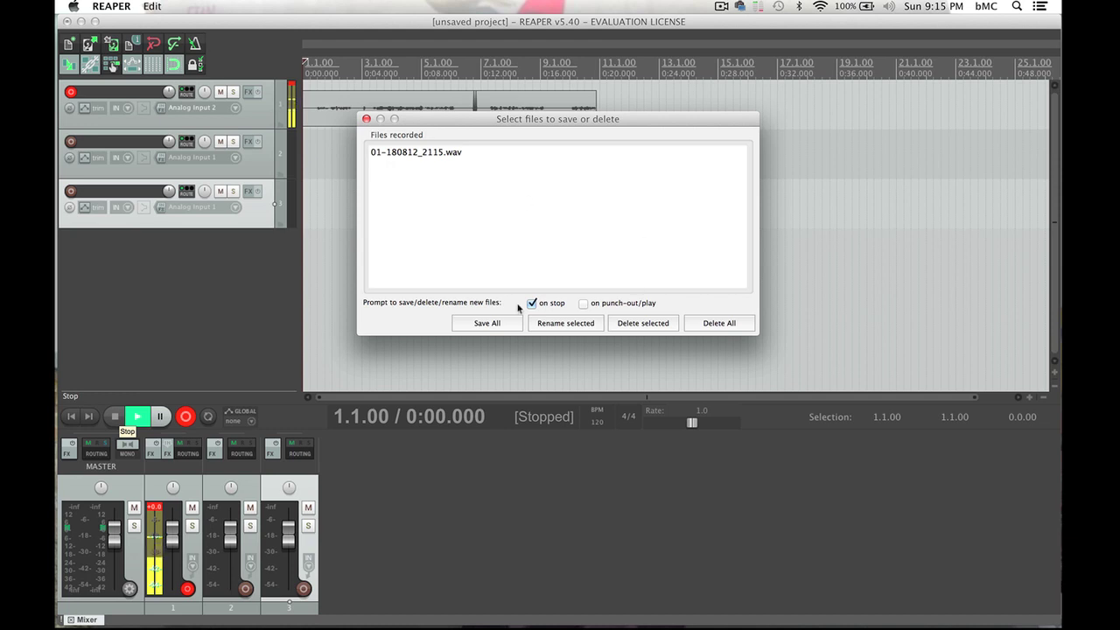
- Save the take 01-180812_2115.wav into the project and play it back
left_click(400, 152)
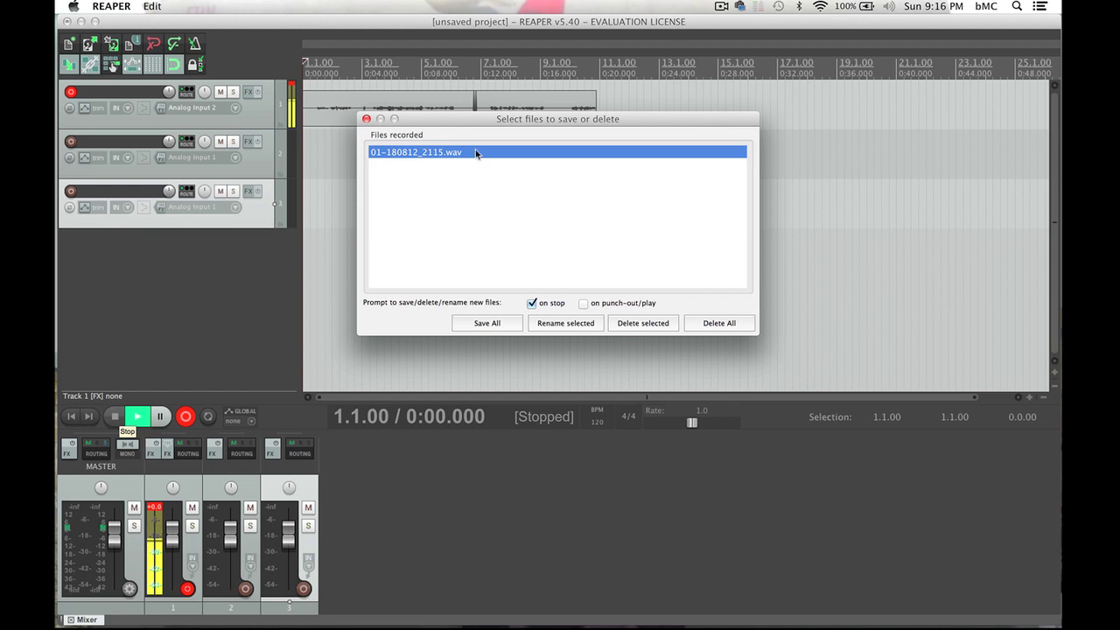
left_click(486, 323)
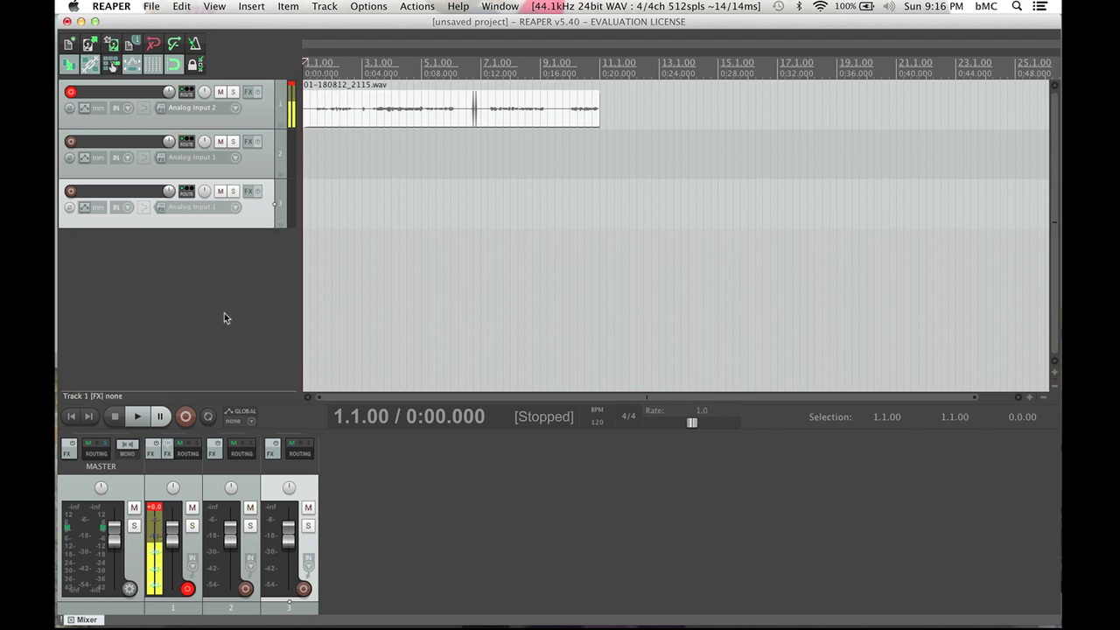
left_click(135, 416)
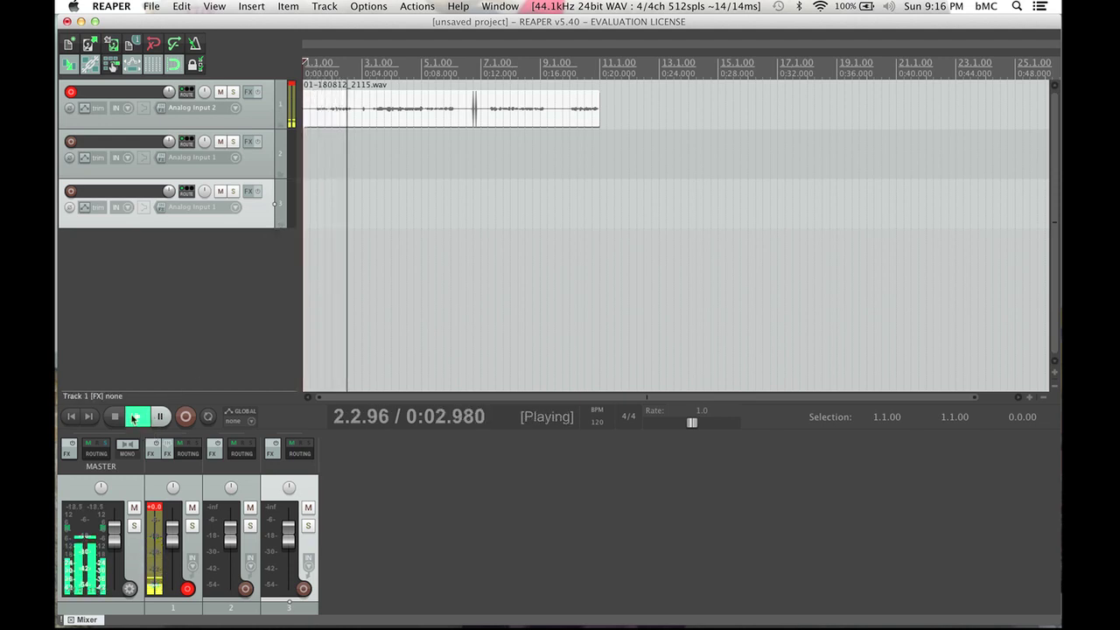
- Stop playback, undo trial trims to restore the full 19.962 s take, and disable snapping
key("space")
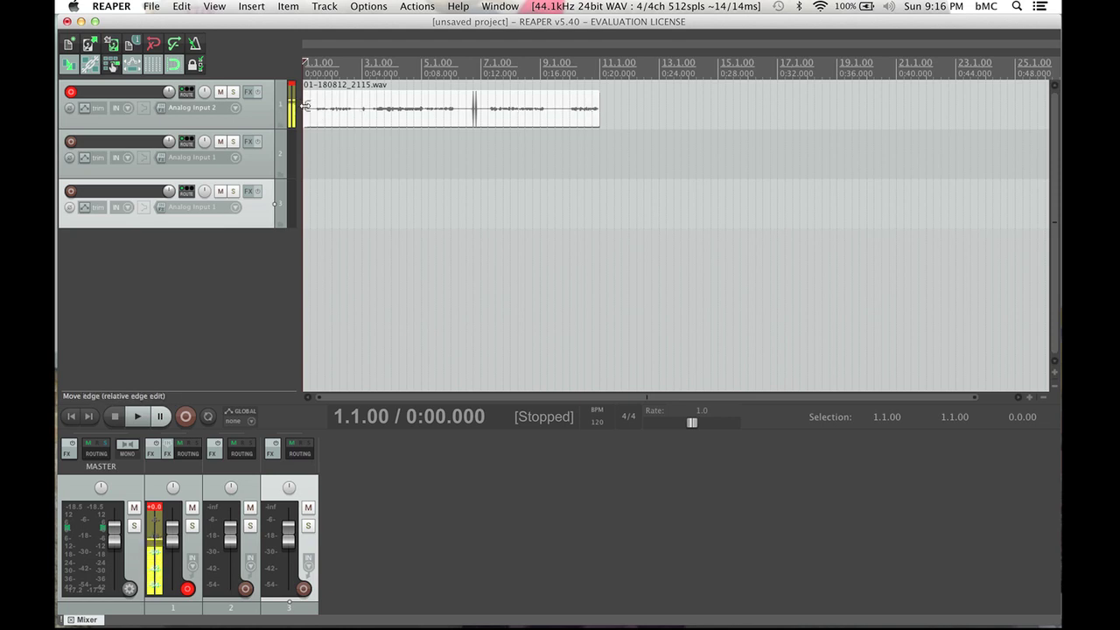
left_click_drag(305, 104, 355, 119)
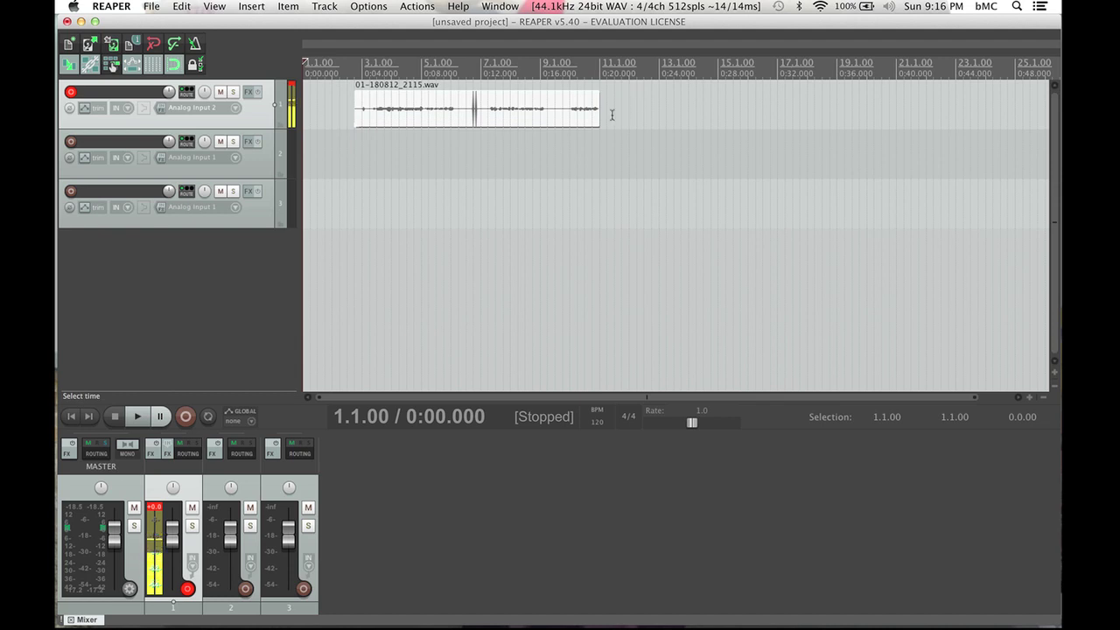
left_click_drag(593, 111, 564, 120)
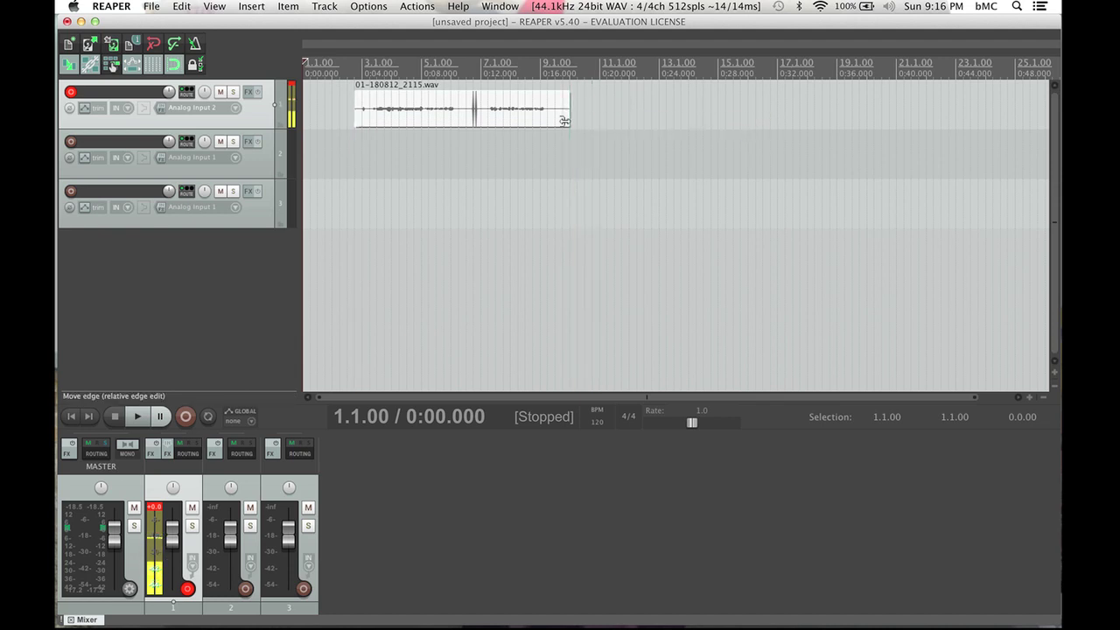
key("super+z")
key("super+z")
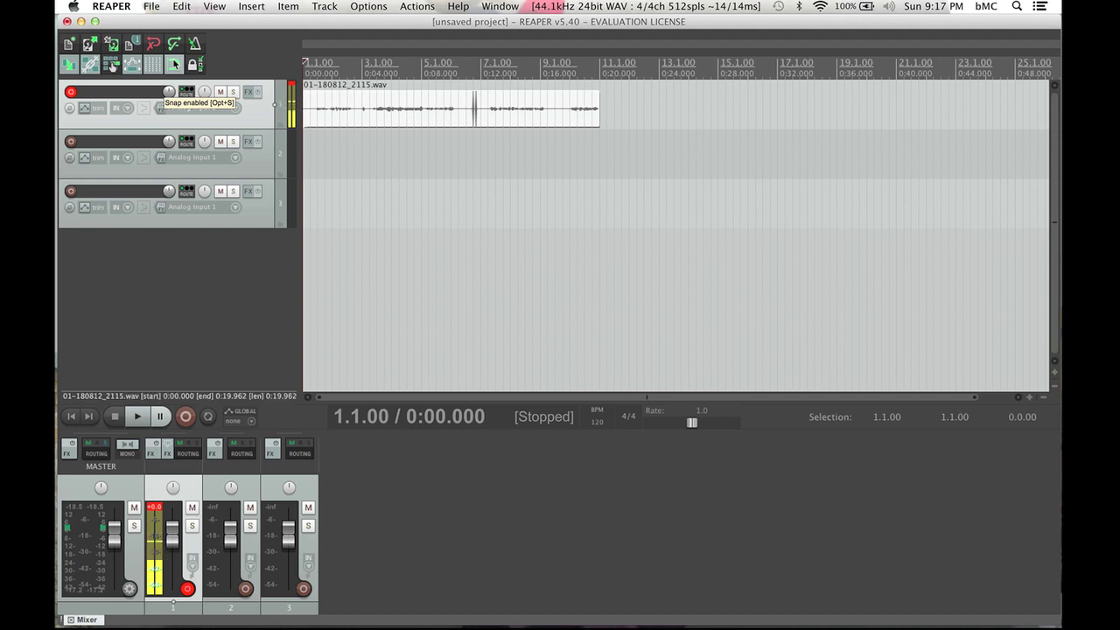
left_click(174, 64)
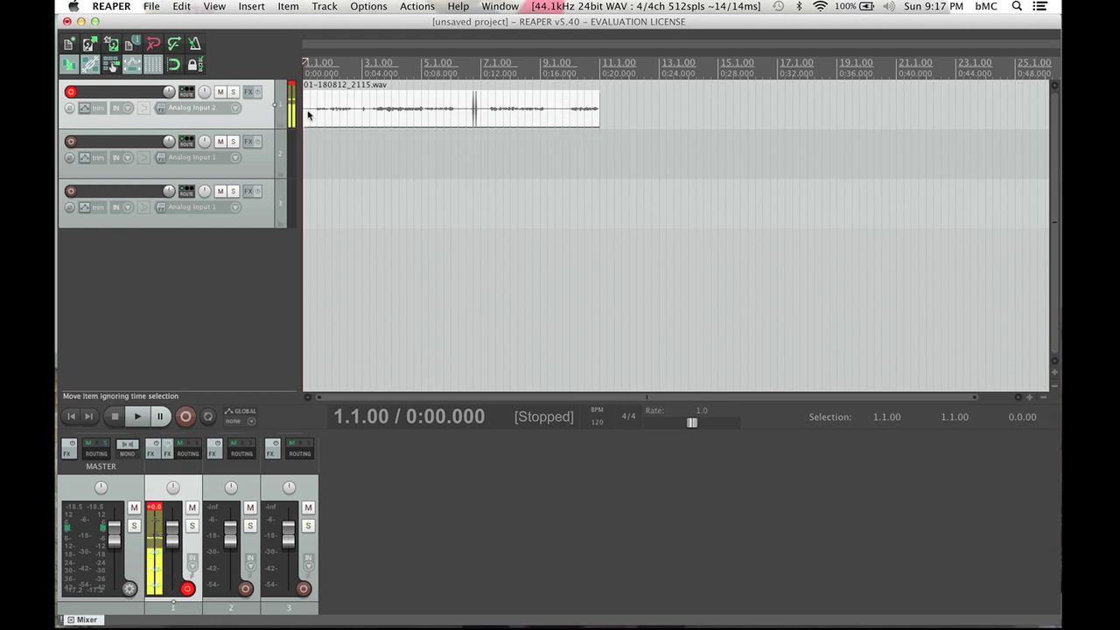
- Trim the silent lead-in so the take starts around 0:04.707, leaving about 15.255 s
mouse_move(306, 110)
left_mouse_down()
mouse_move(308, 119)
mouse_move(358, 119)
mouse_move(300, 121)
left_mouse_up()
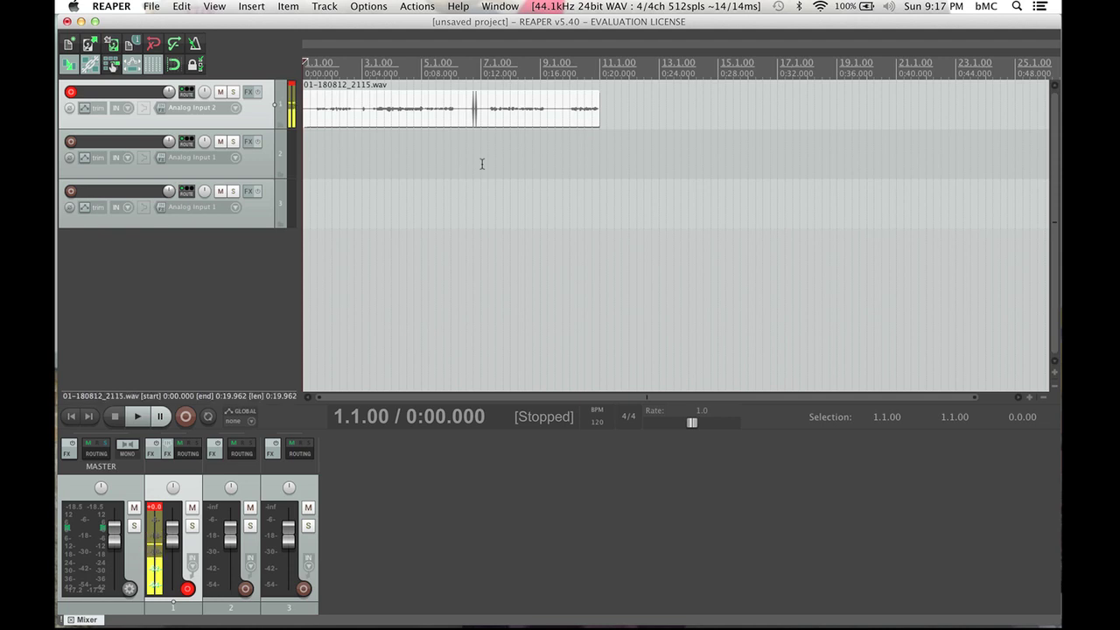
scroll(481, 164, "down", 10)
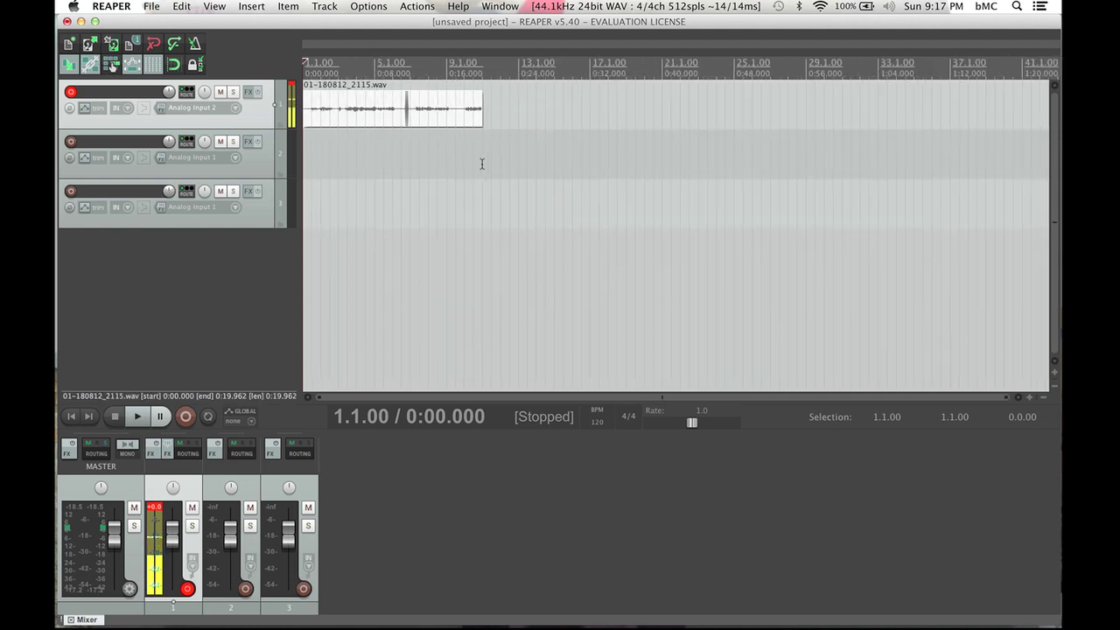
scroll(481, 164, "down", 2)
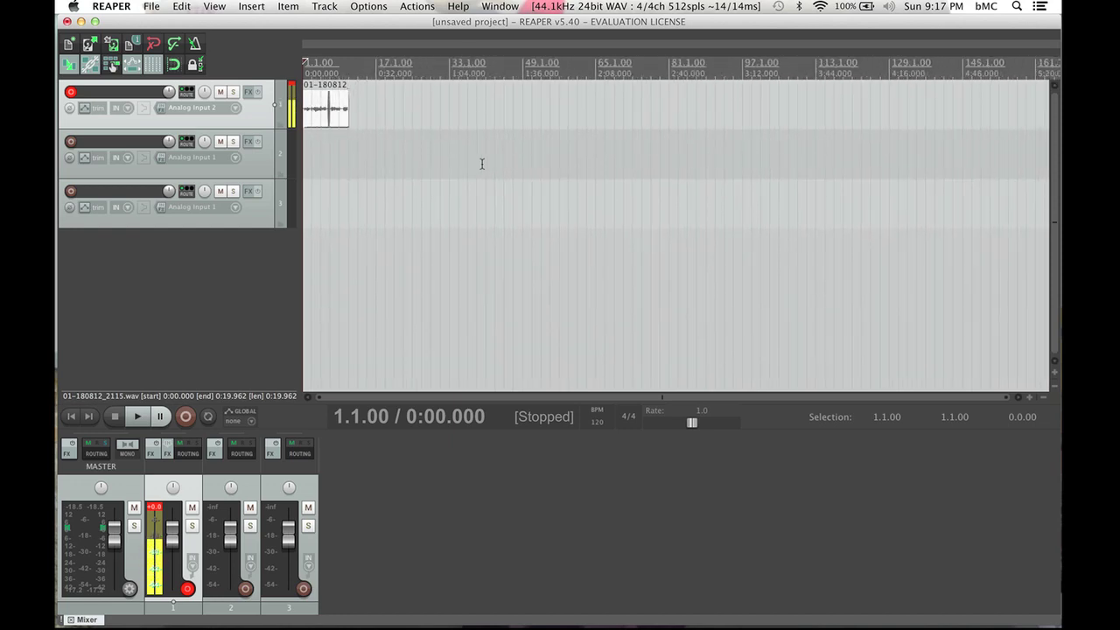
scroll(481, 163, "up", 14)
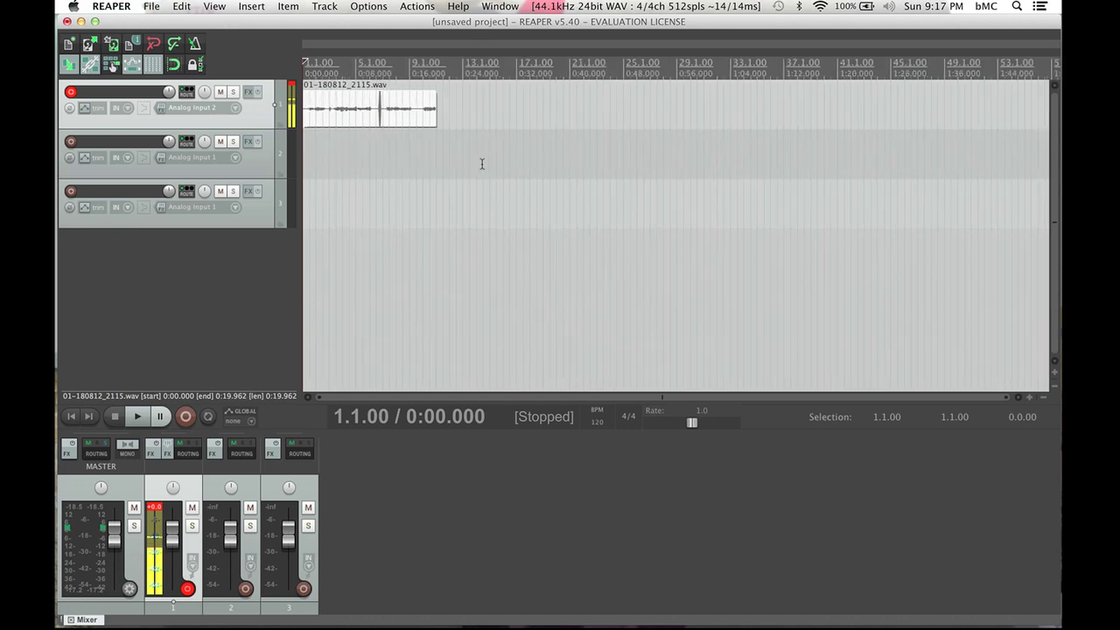
scroll(481, 164, "up", 1)
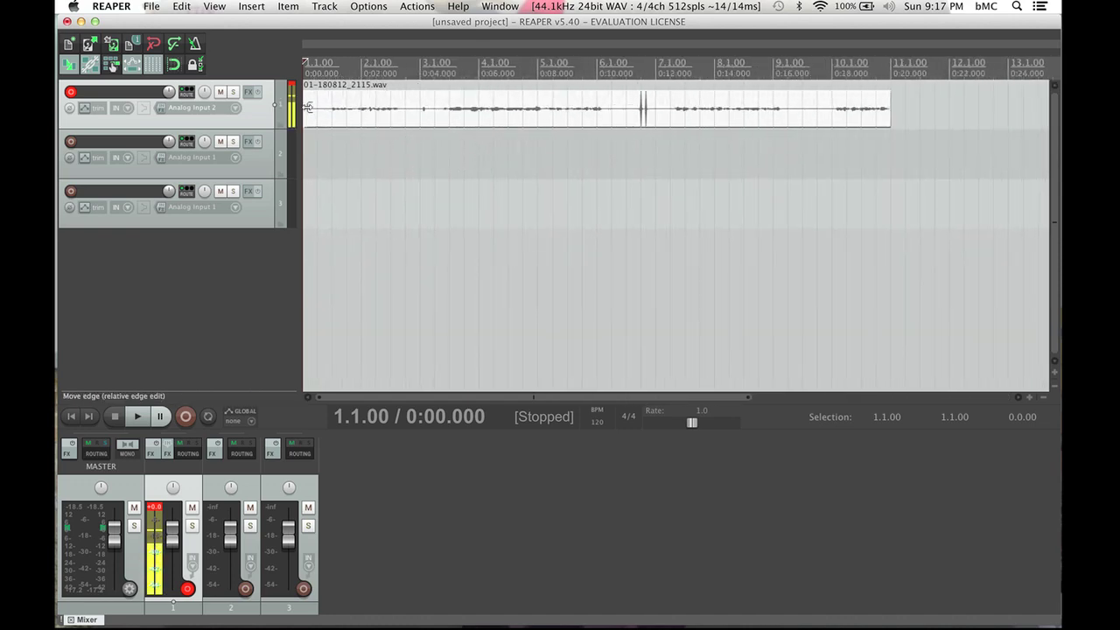
left_click_drag(306, 104, 442, 117)
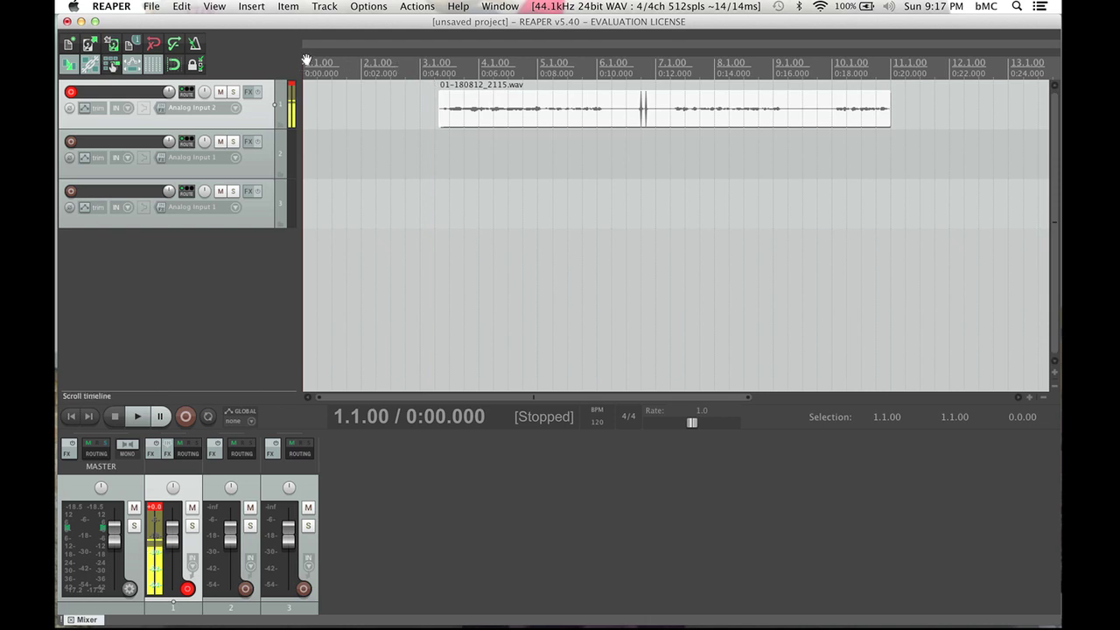
- Audition the trimmed take from 0:04.574, then slide it back to the project start
left_click(436, 63)
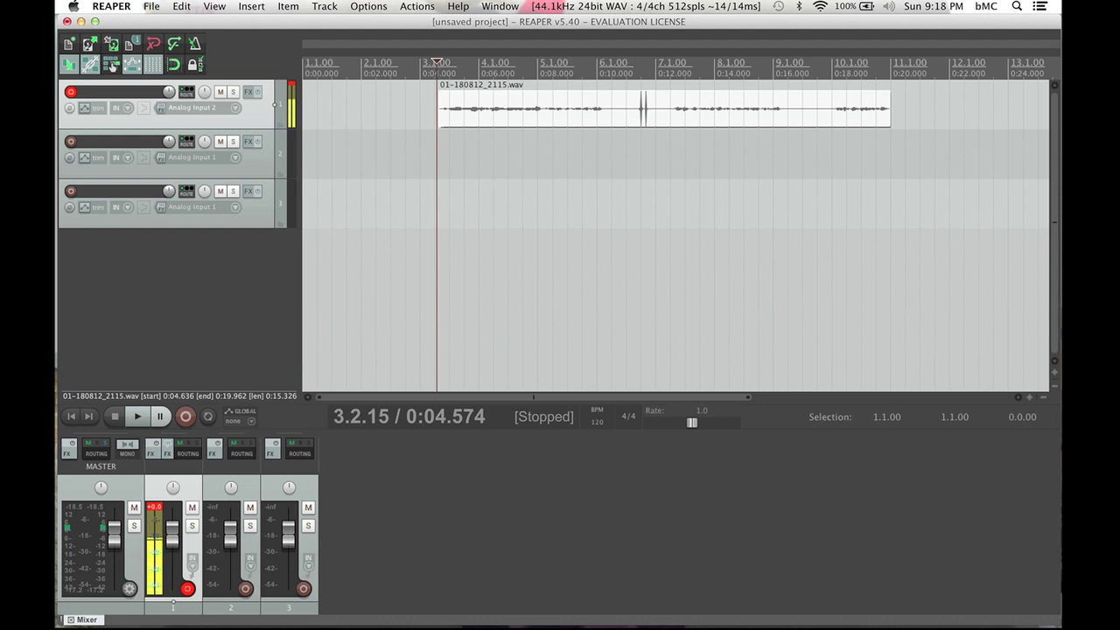
key("space")
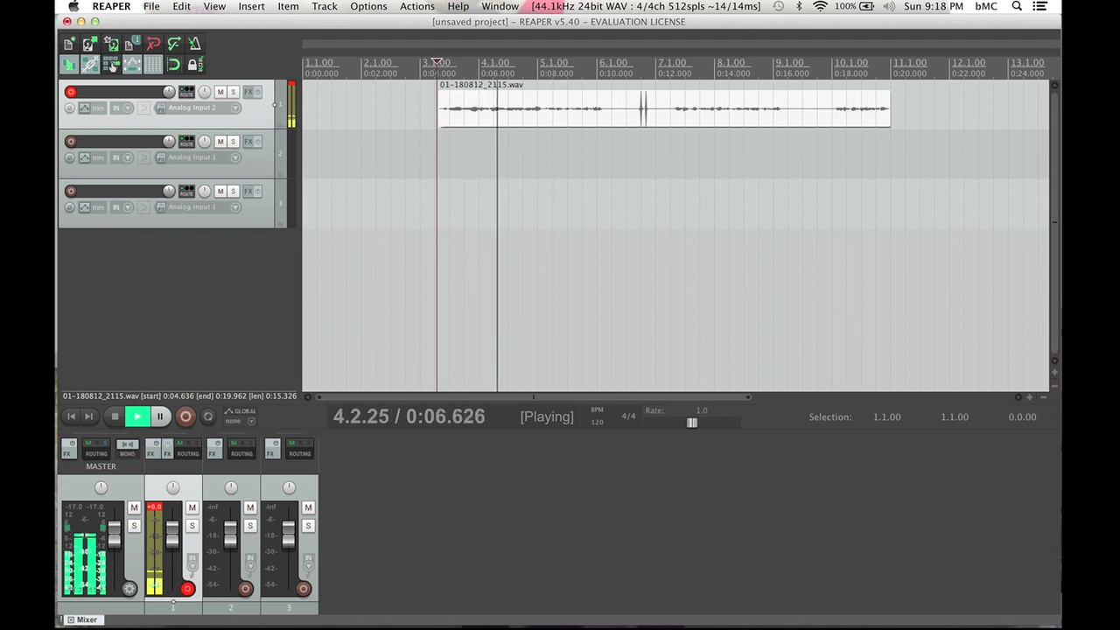
key("space")
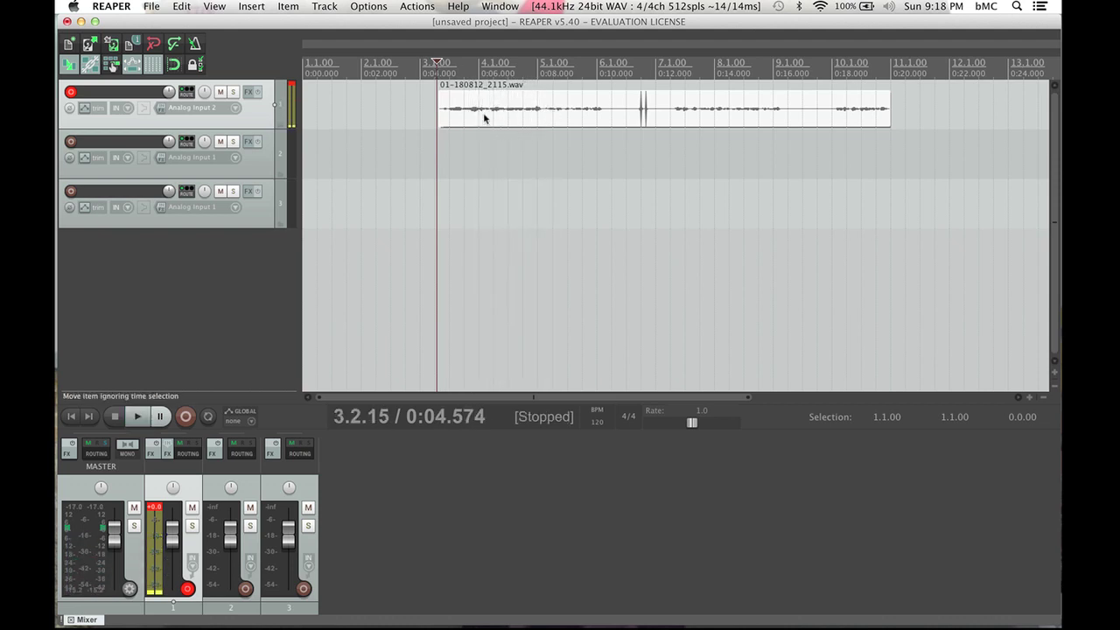
left_click_drag(555, 114, 352, 119)
left_click_drag(440, 115, 327, 105)
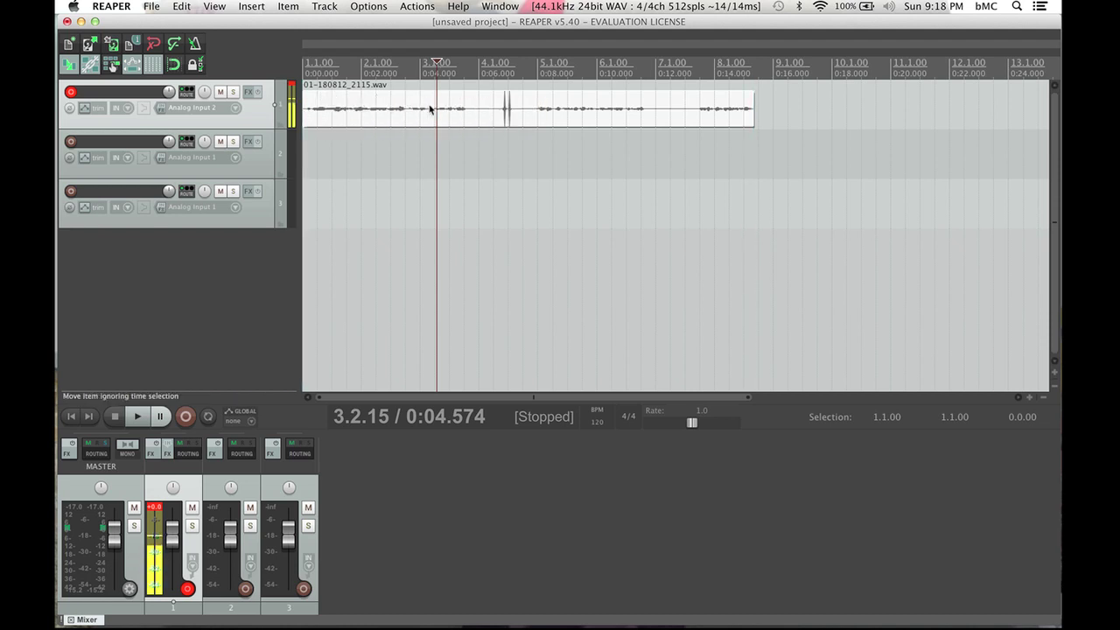
- Audition the passage around the loud spike, marking 0:07.855 just after it
left_click(494, 115)
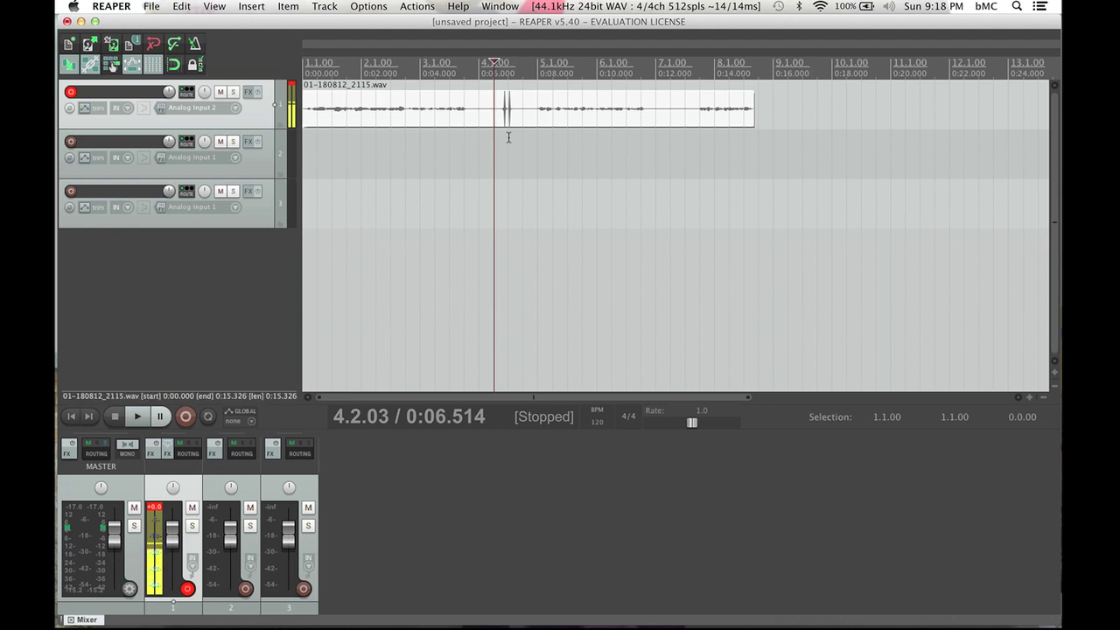
key("space")
key("space")
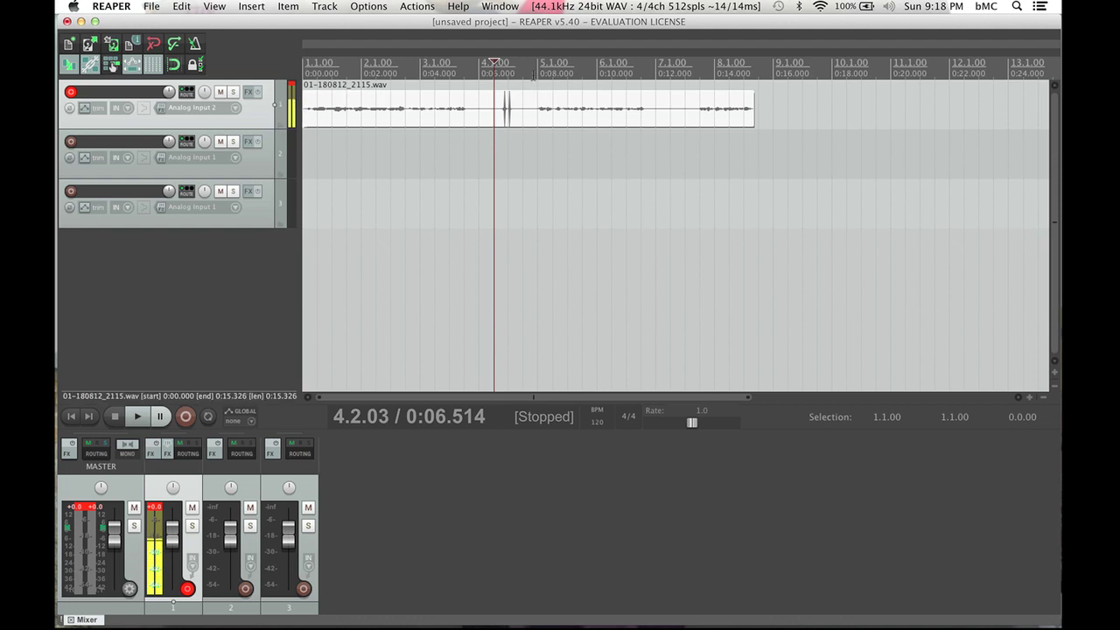
left_click(533, 73)
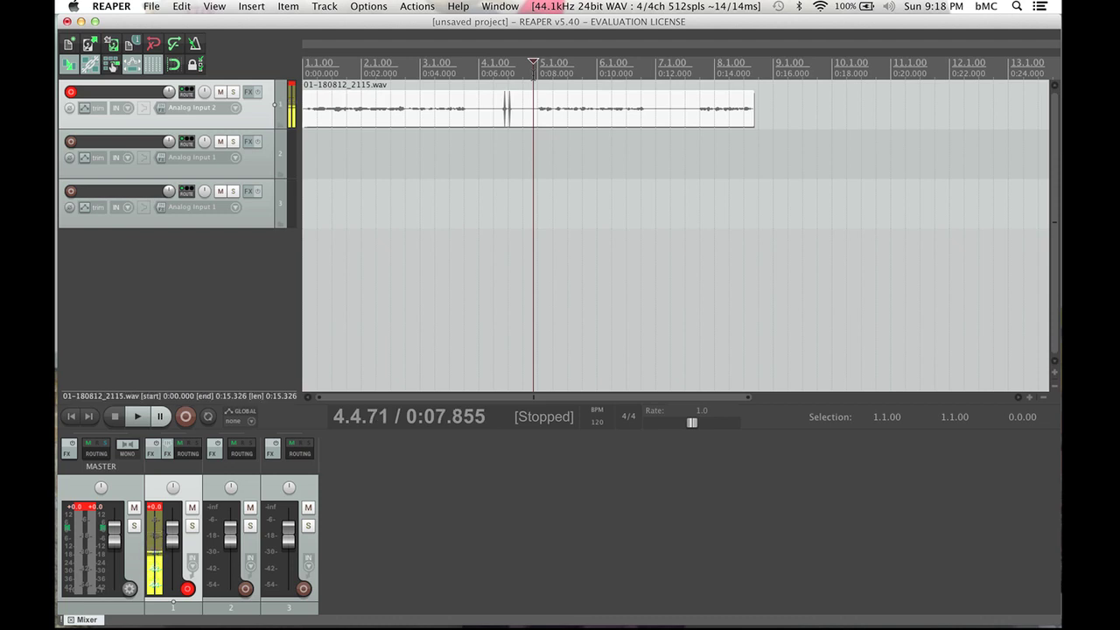
key("space")
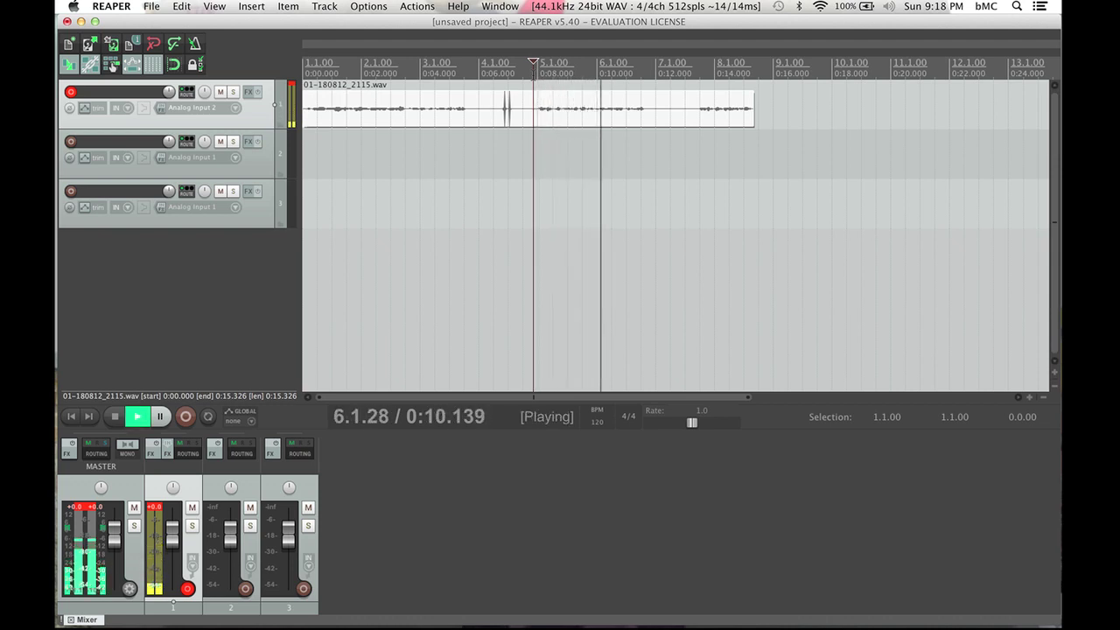
key("space")
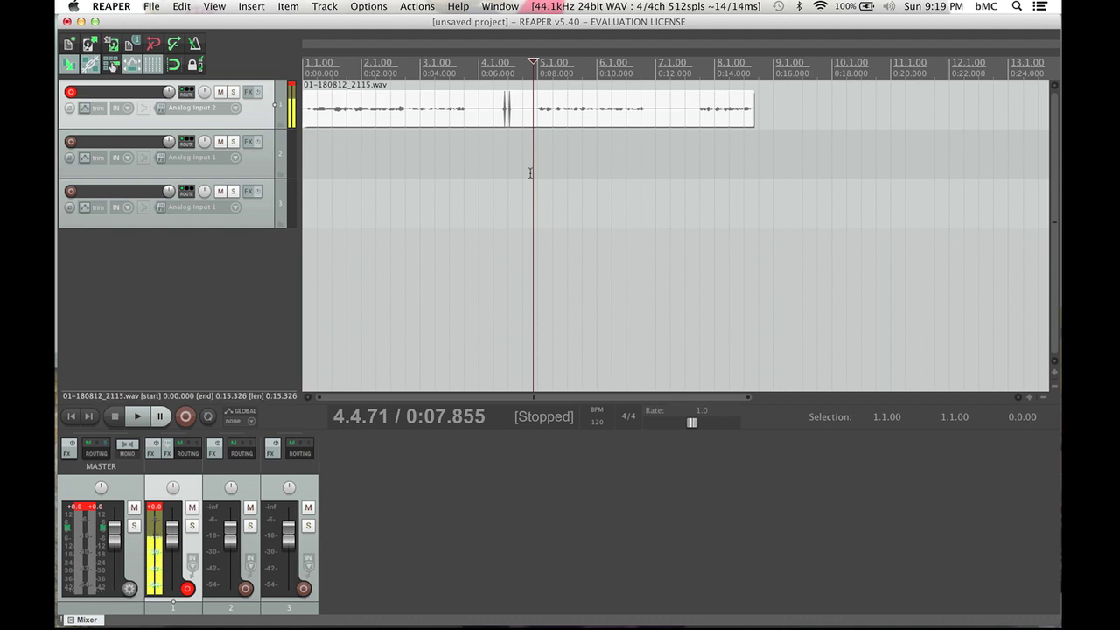
- Split the take at 0:07.855, nudge the right half away, and audition the first half
key("s")
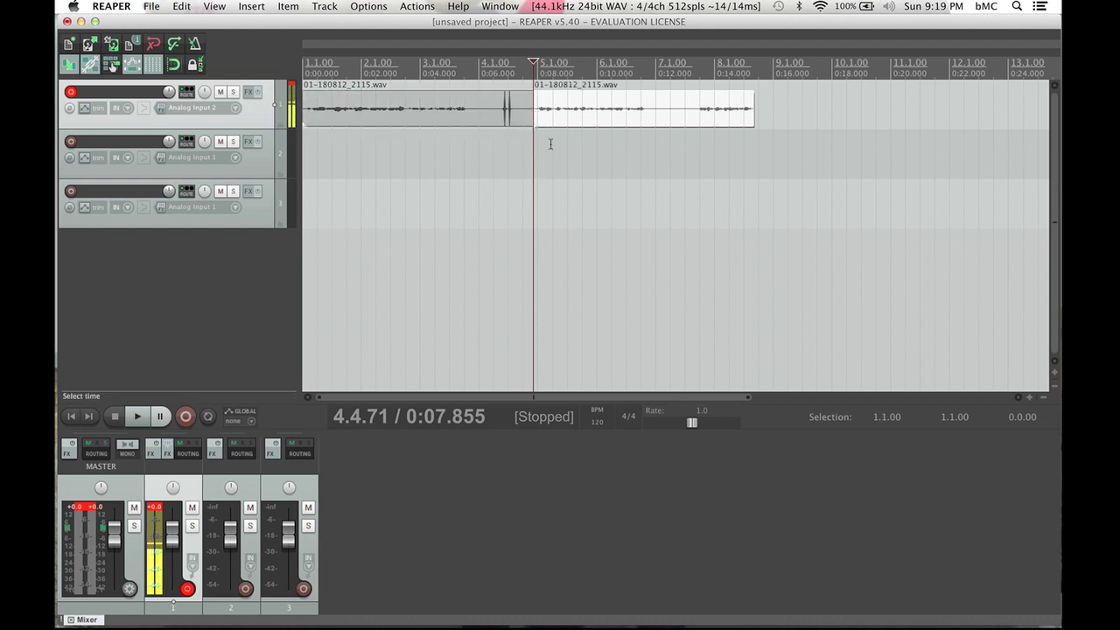
left_click(578, 148)
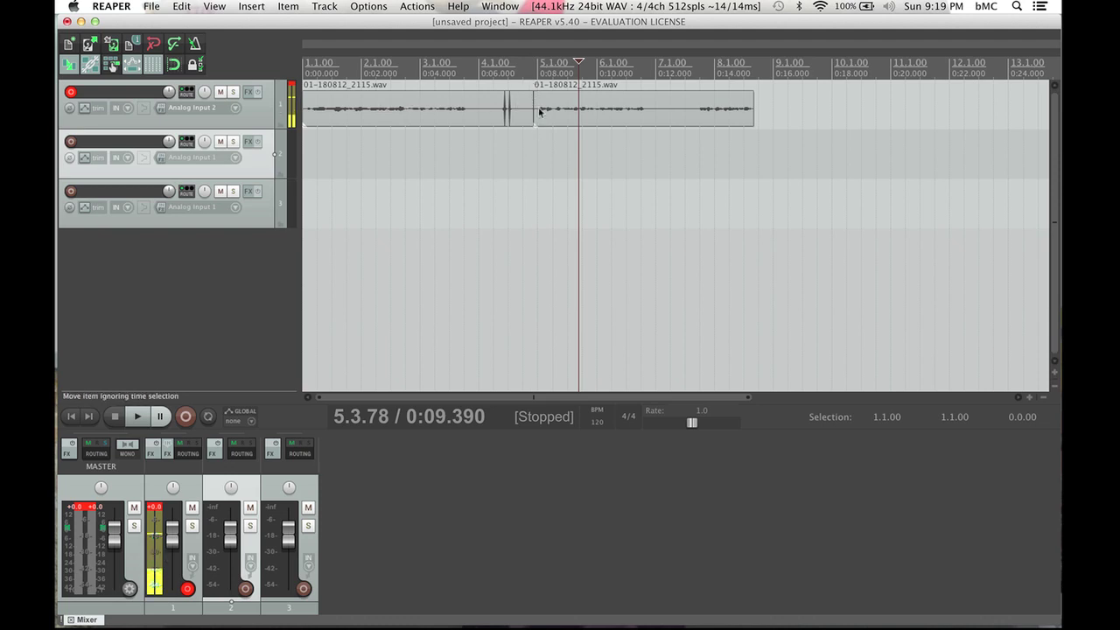
mouse_move(541, 112)
left_mouse_down()
mouse_move(670, 113)
mouse_move(647, 103)
mouse_move(549, 114)
left_mouse_up()
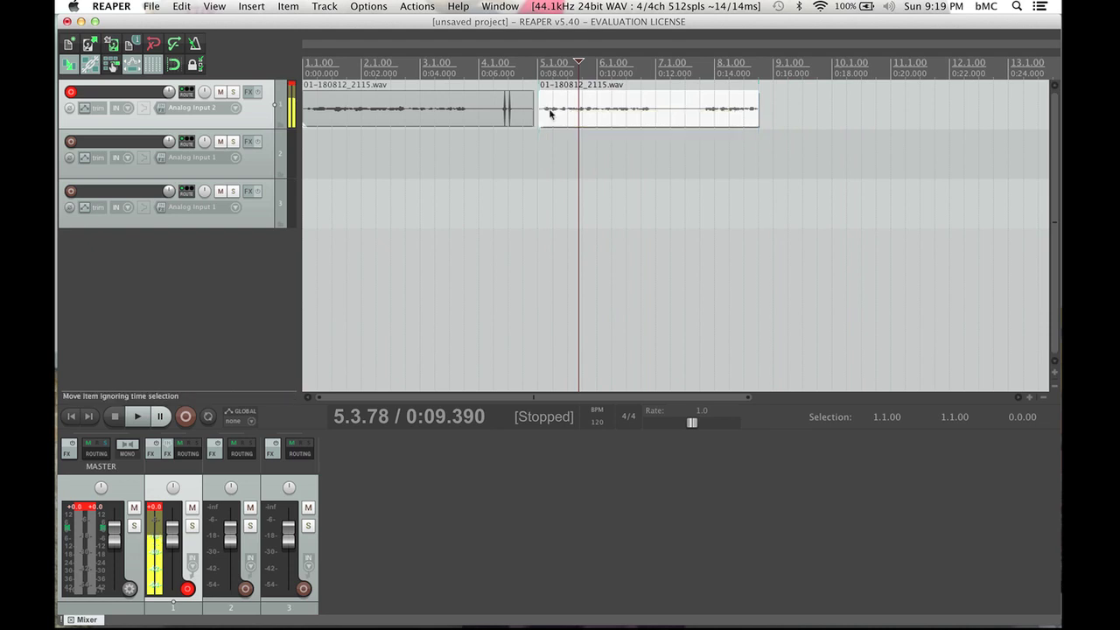
left_click(430, 119)
key("space")
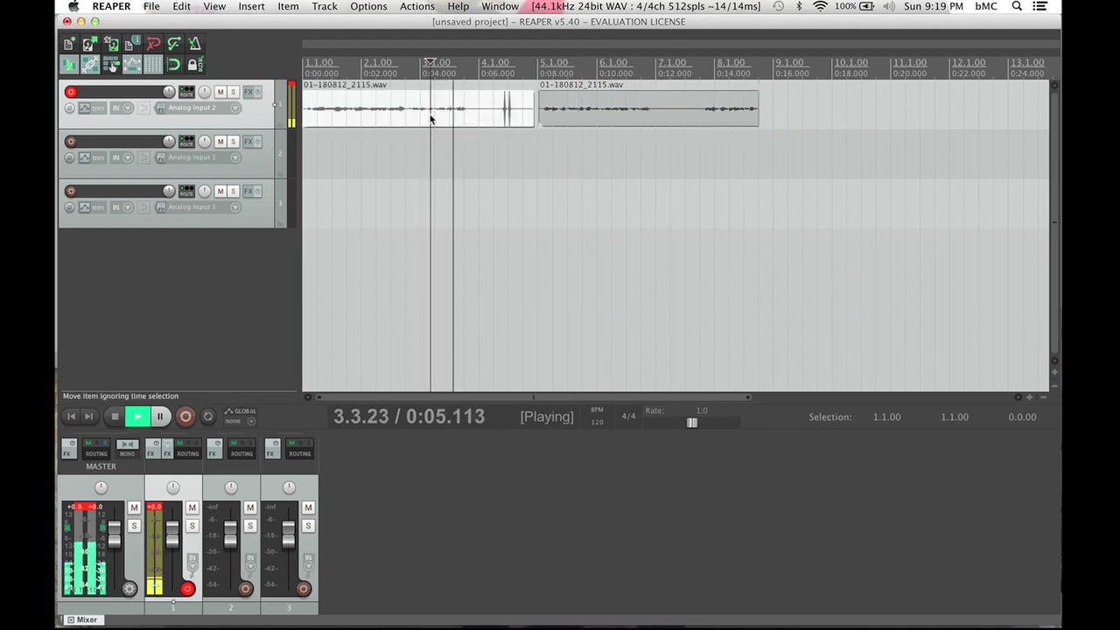
key("space")
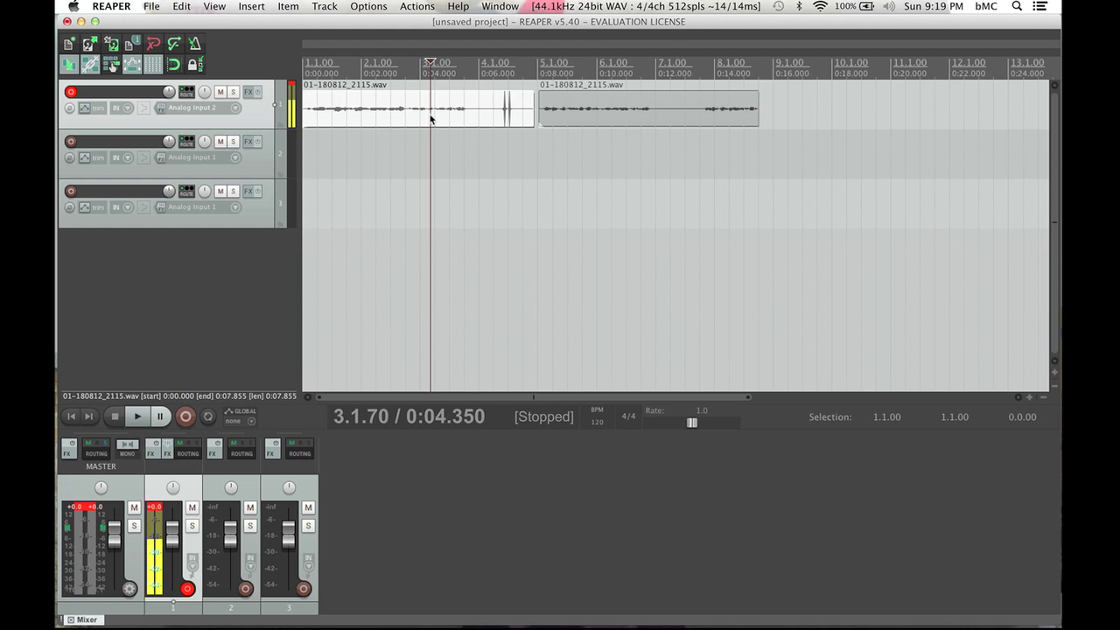
- Find the cut point before the spike, refining it from 0:05.208 to 0:05.108
scroll(453, 103, "up", 3)
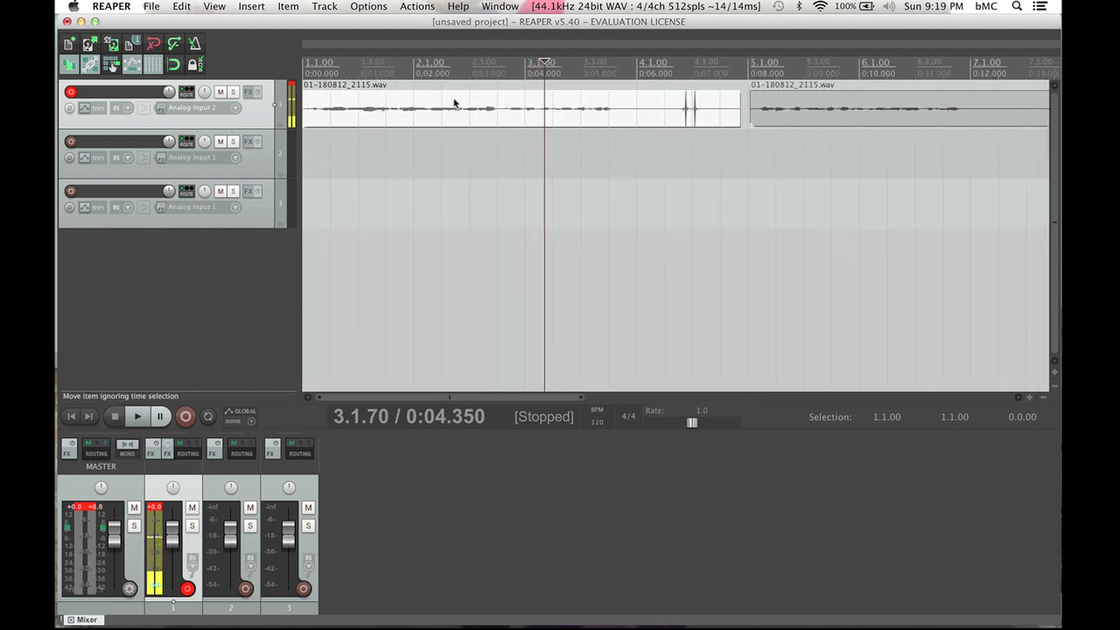
scroll(453, 103, "up", 3)
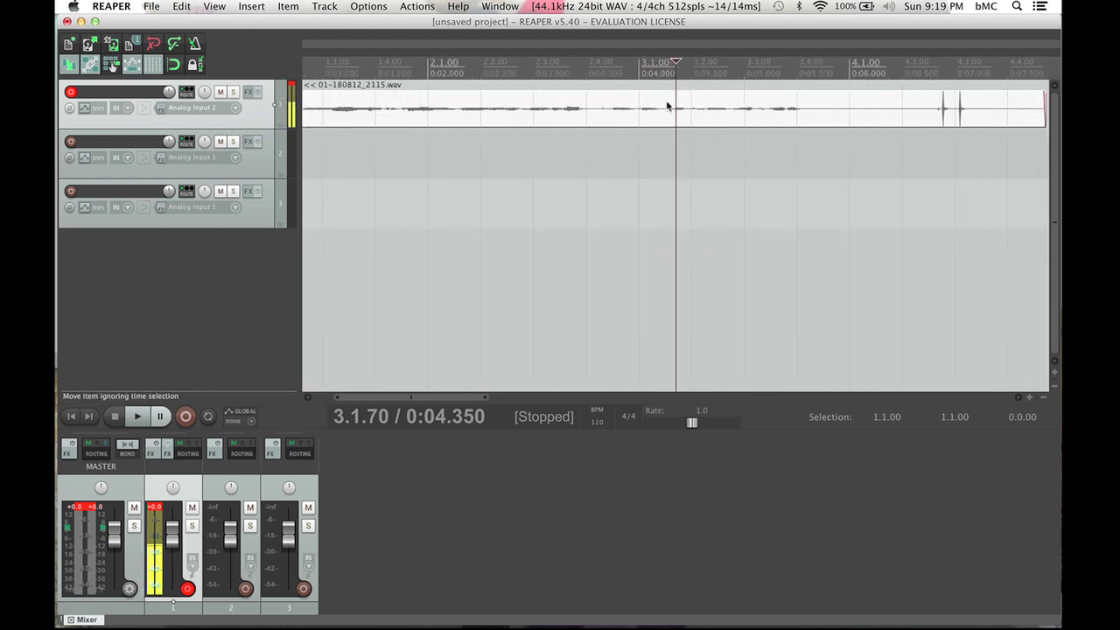
left_click(766, 115)
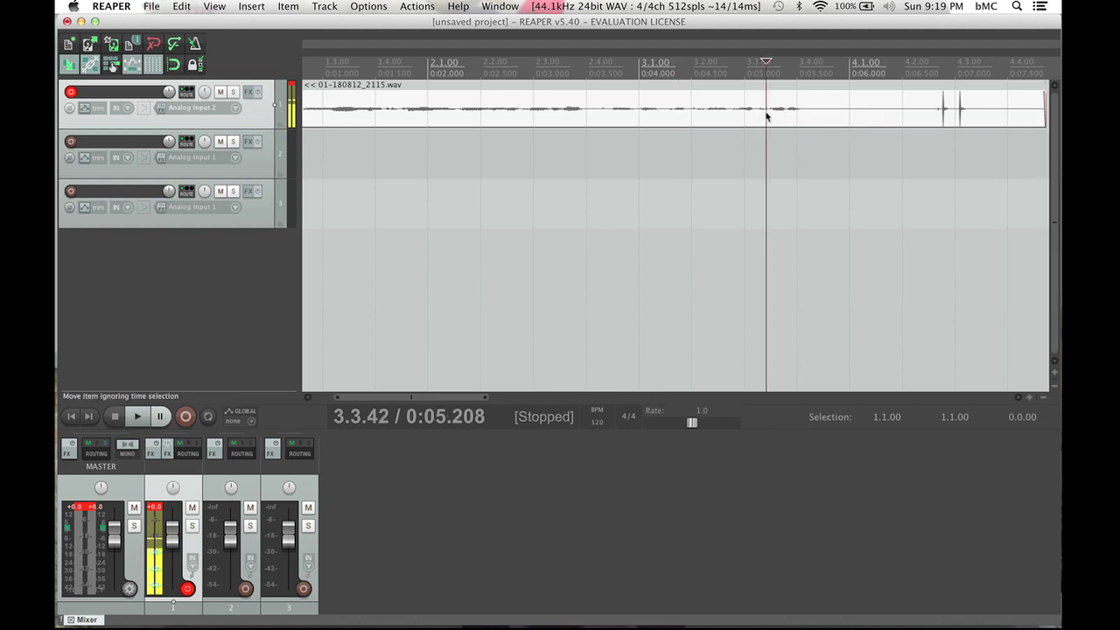
key("space")
key("space")
left_click(755, 114)
key("space")
key("space")
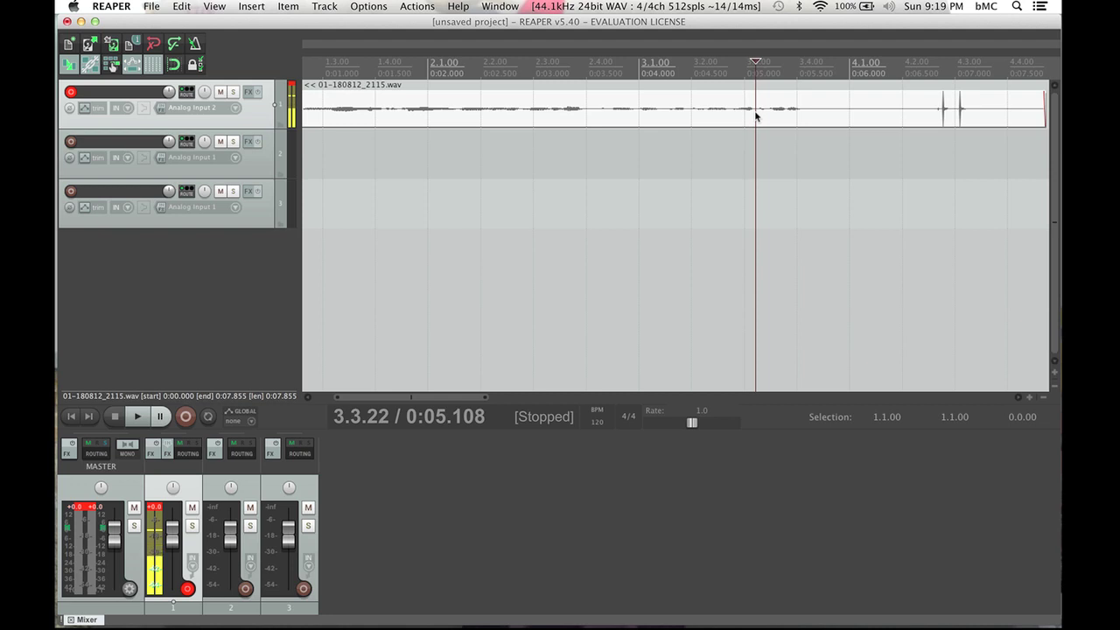
- Split at 0:05.108, audition the middle piece, and delete it with the noise spike
key("s")
scroll(755, 112, "down", 4)
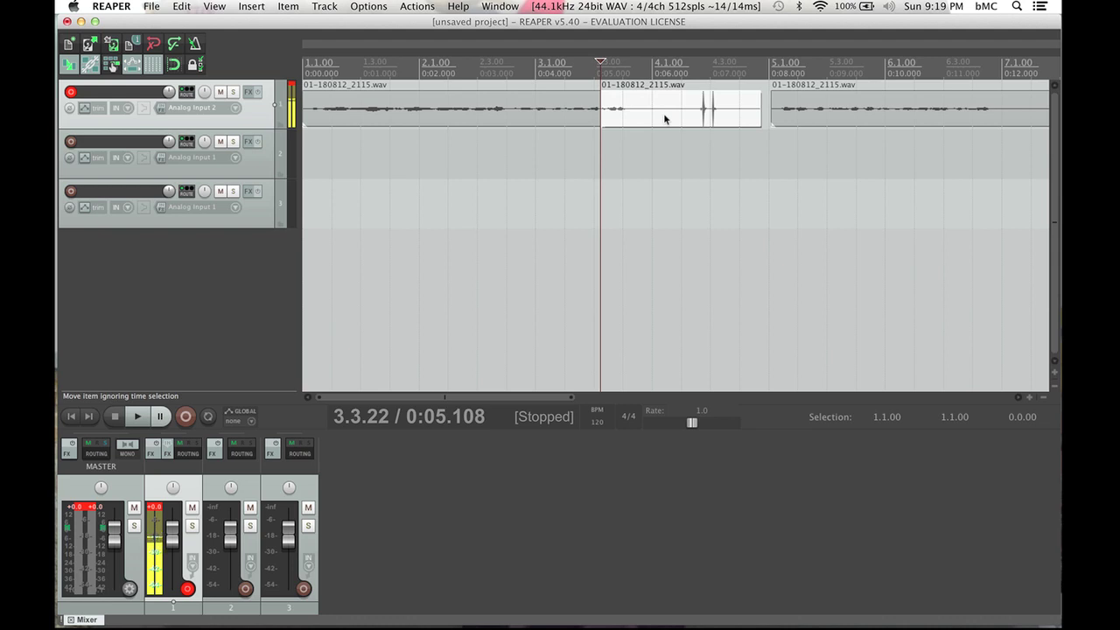
key("space")
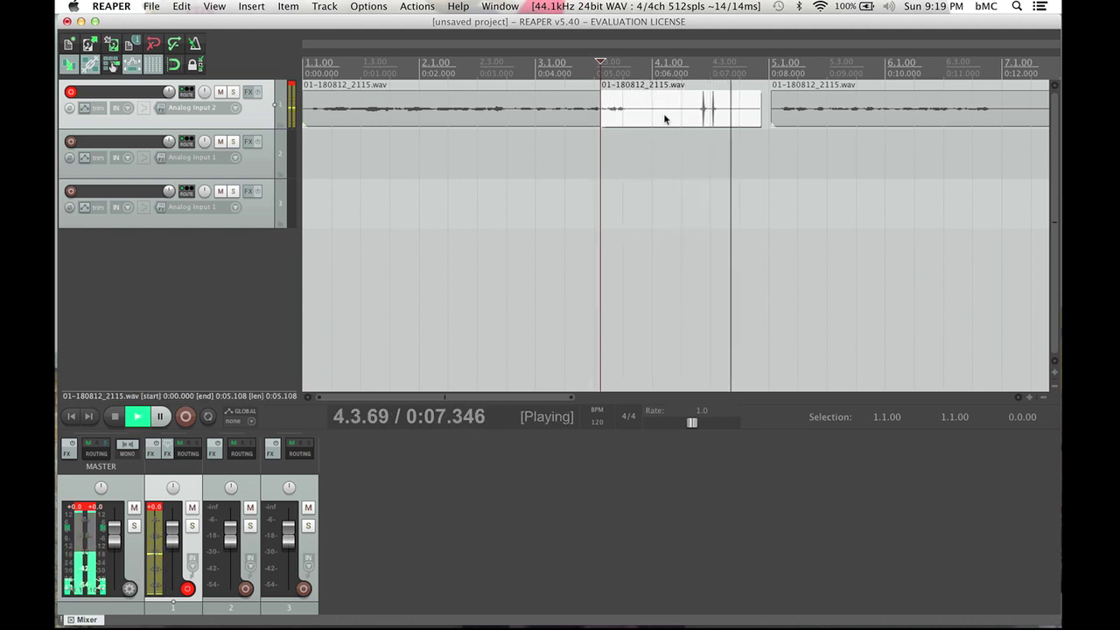
key("space")
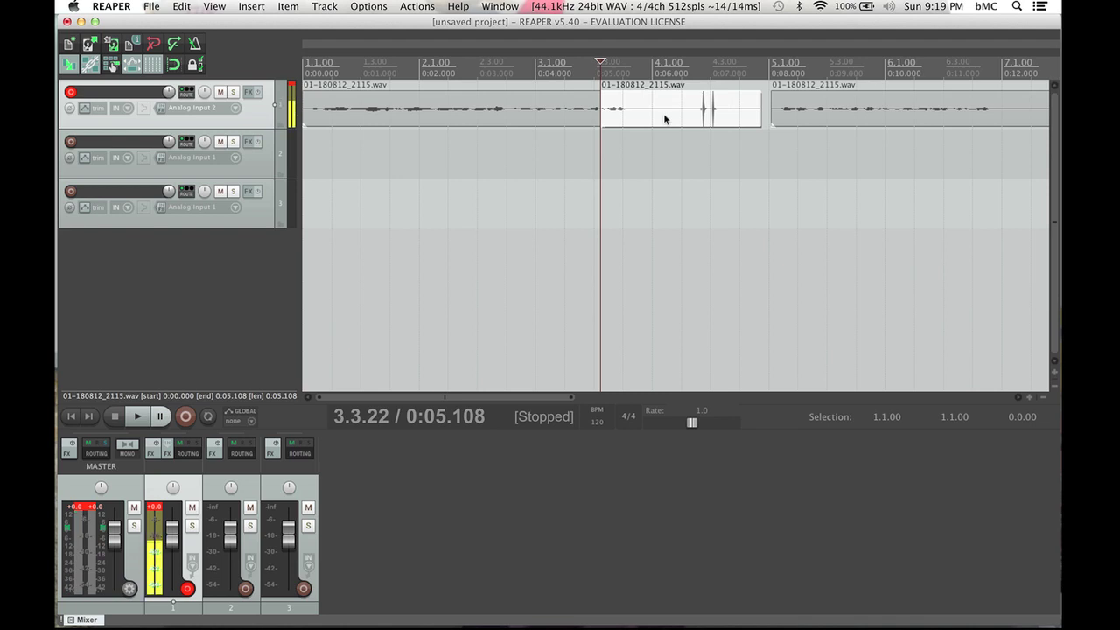
key("Delete")
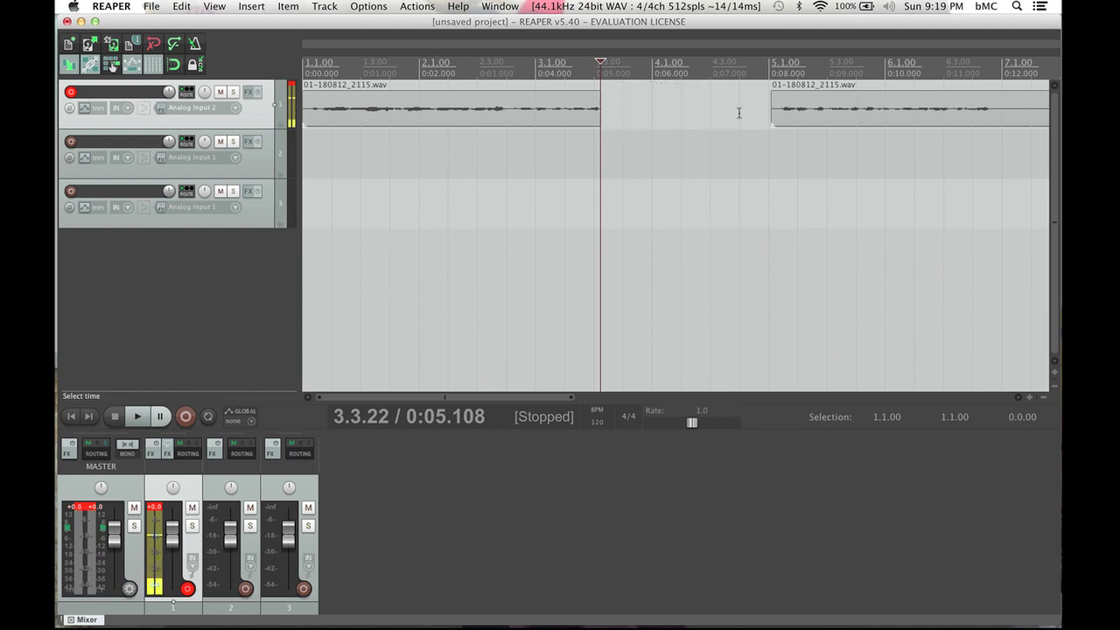
- Slide the last narration piece left toward the cut at 0:05.108
left_click_drag(793, 110, 648, 116)
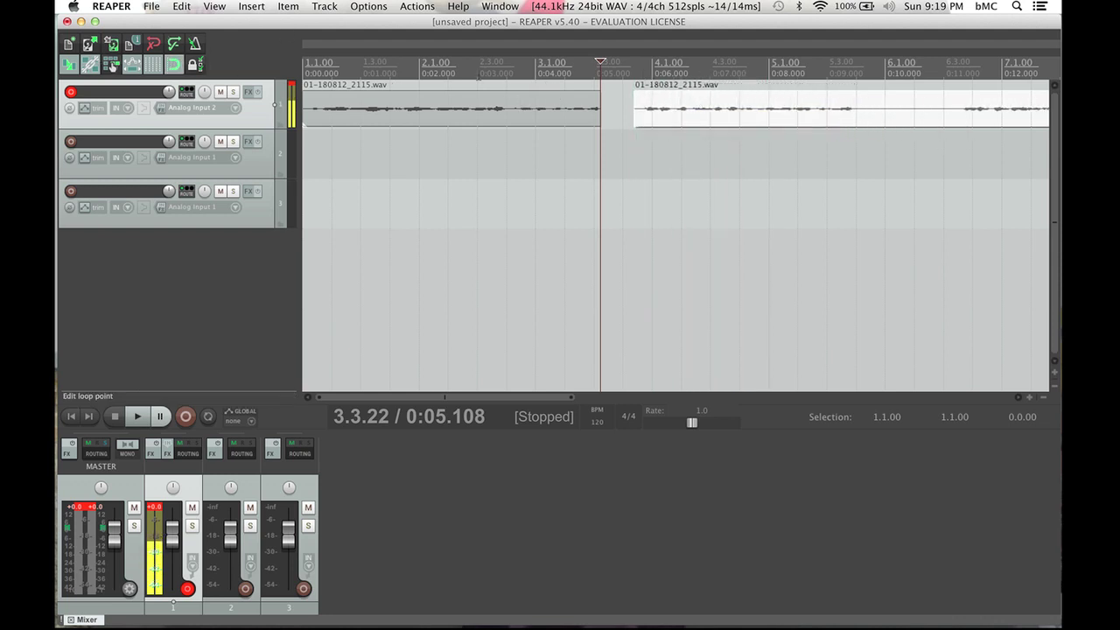
mouse_move(719, 112)
left_mouse_down()
mouse_move(748, 103)
mouse_move(708, 108)
mouse_move(740, 110)
left_mouse_up()
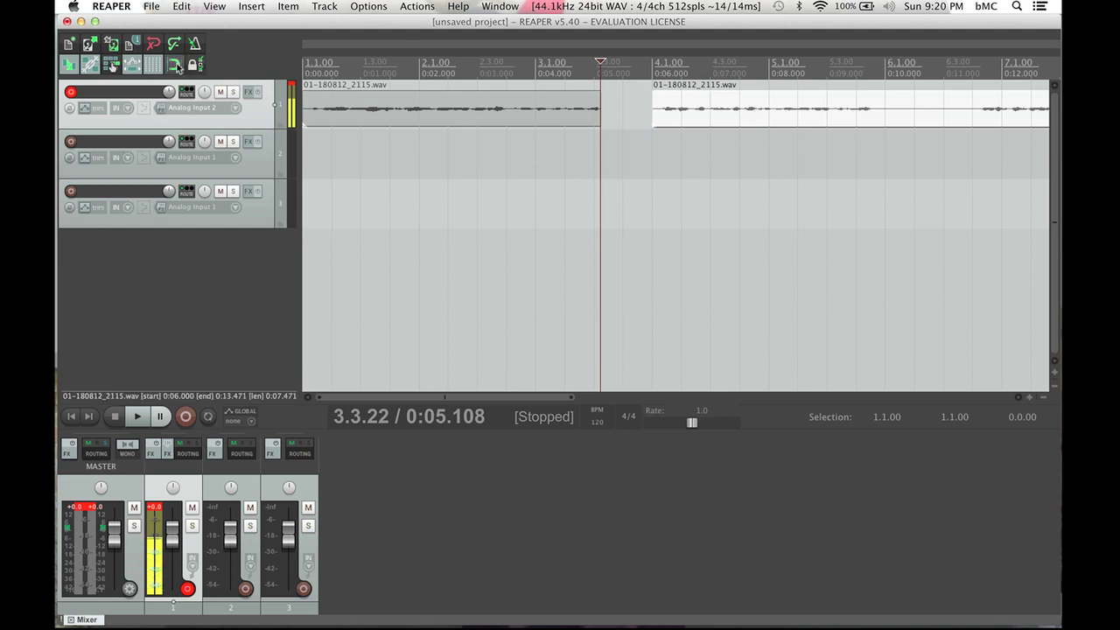
left_click_drag(698, 112, 644, 111)
scroll(619, 92, "up", 6)
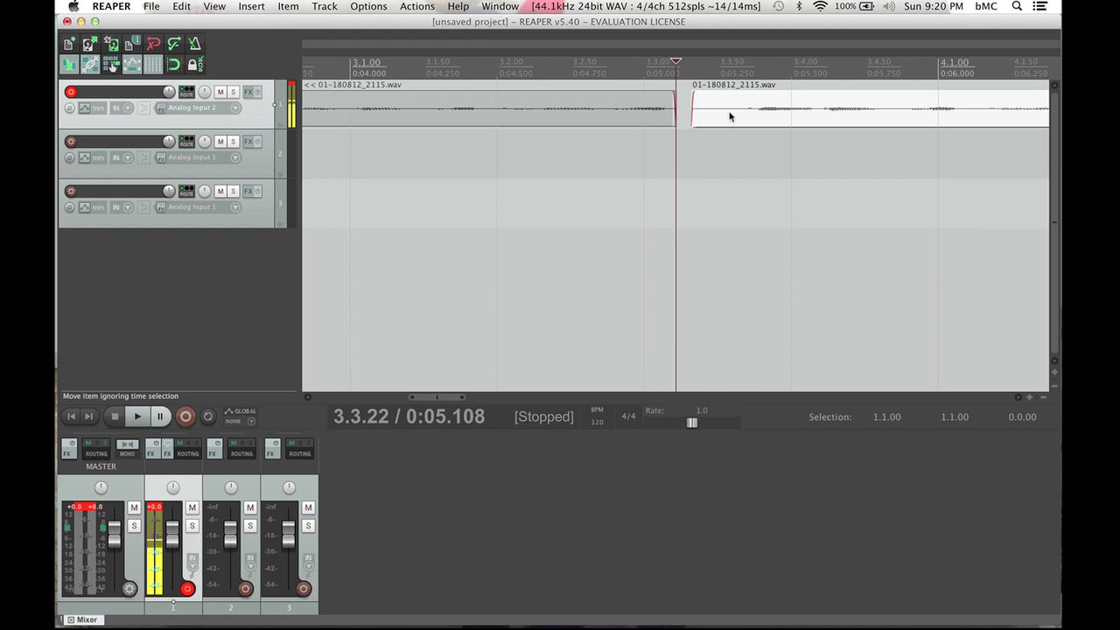
left_click_drag(730, 114, 703, 119)
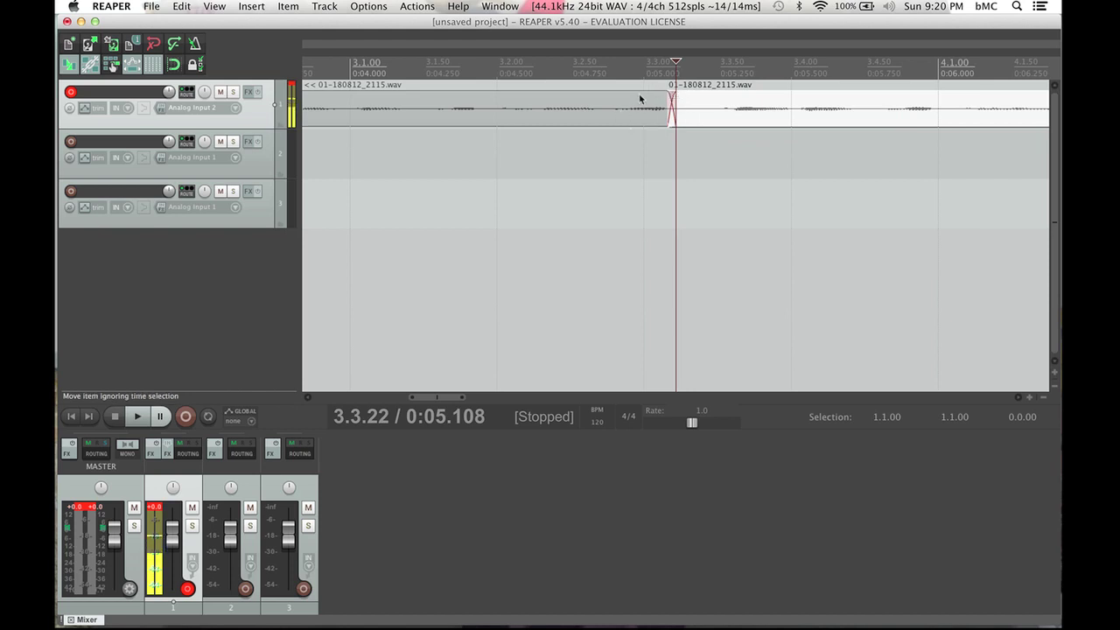
- Position the second narration item to start at 0:05.079, crossfading with the first
left_click(593, 119)
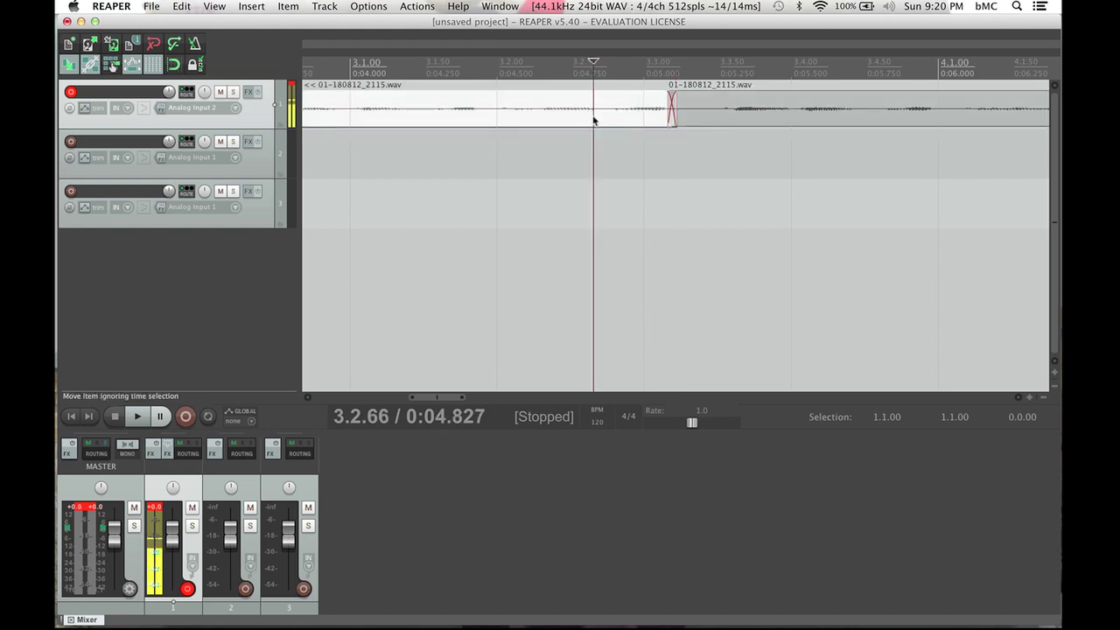
left_click(730, 125)
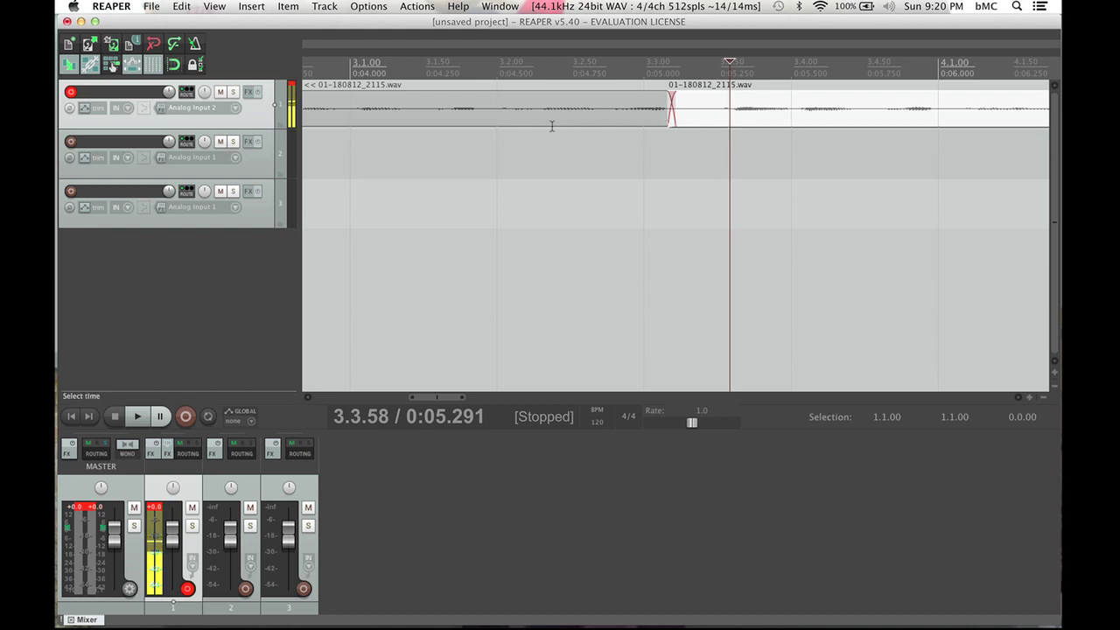
mouse_move(696, 120)
left_mouse_down()
mouse_move(795, 120)
mouse_move(715, 128)
mouse_move(696, 116)
left_mouse_up()
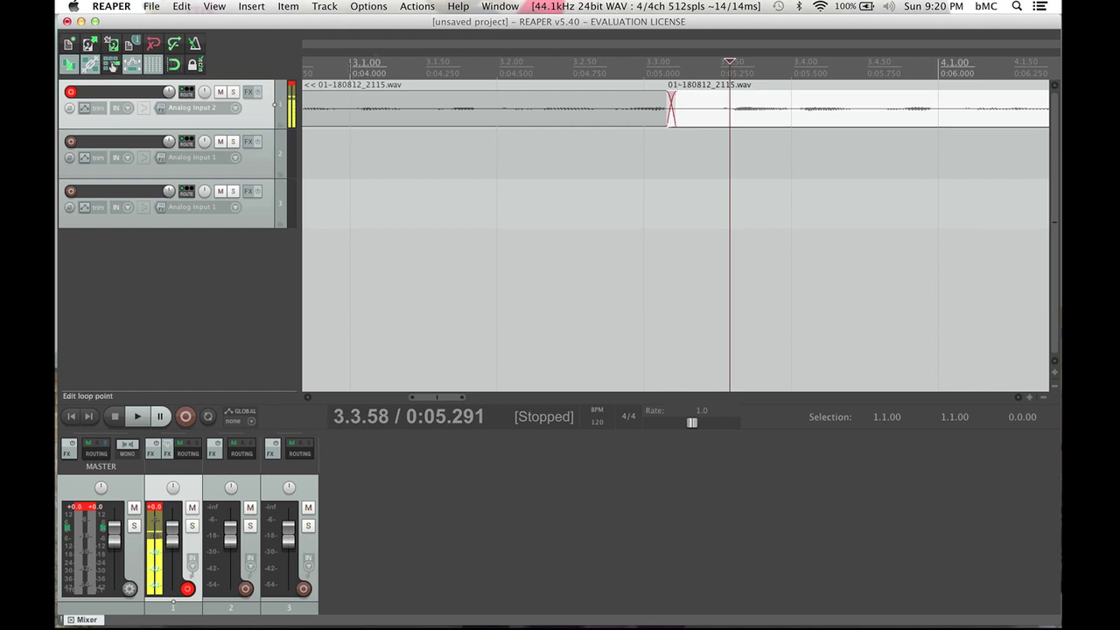
left_click(349, 63)
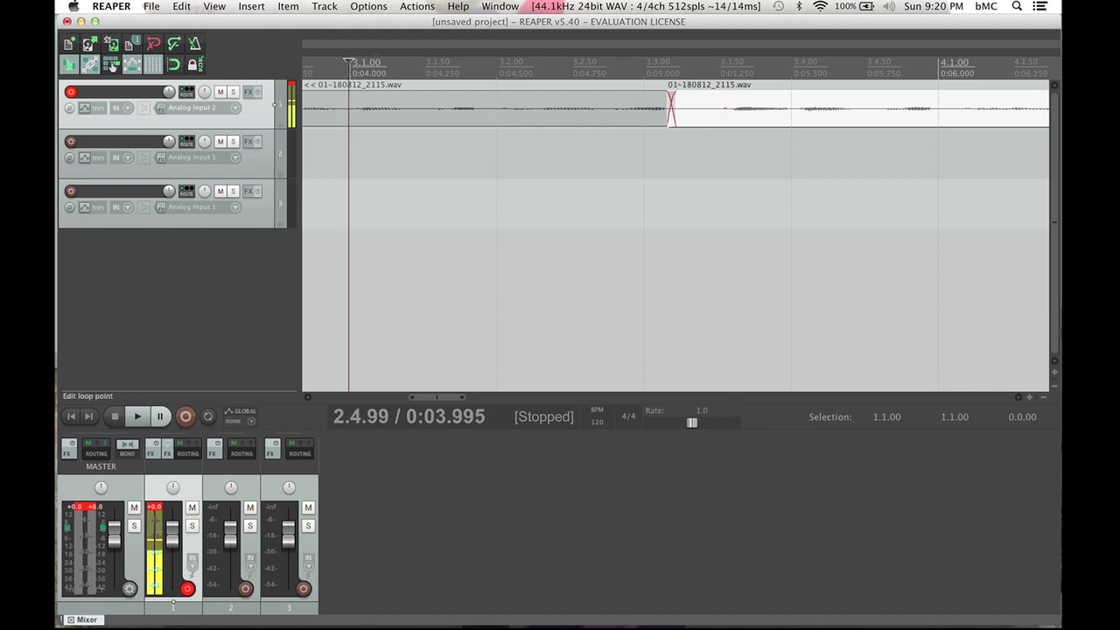
key("space")
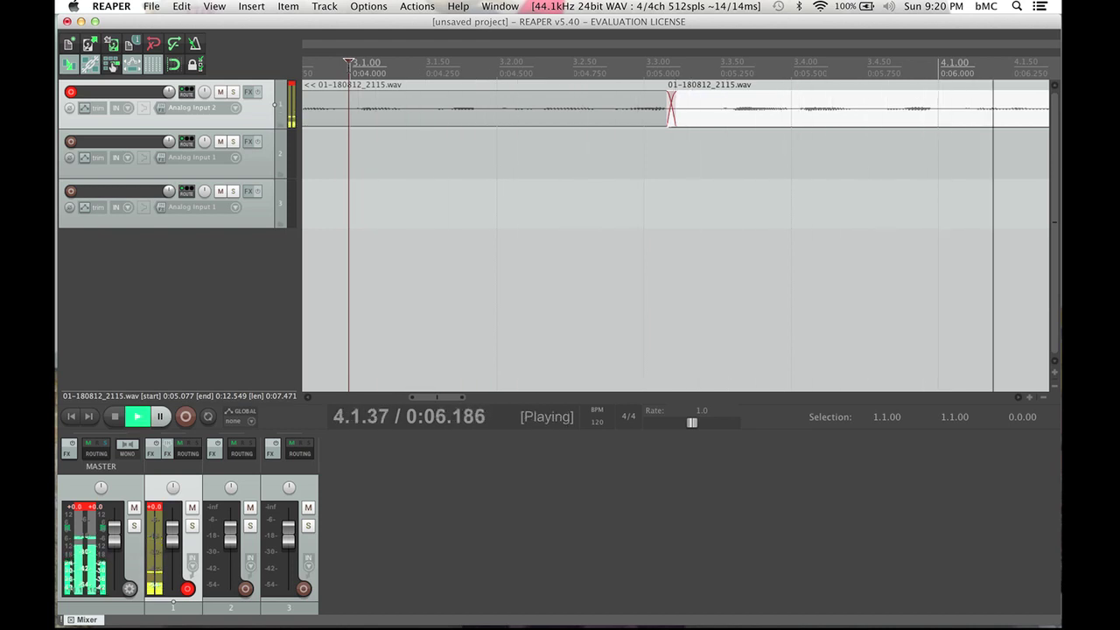
key("space")
scroll(458, 150, "down", 5)
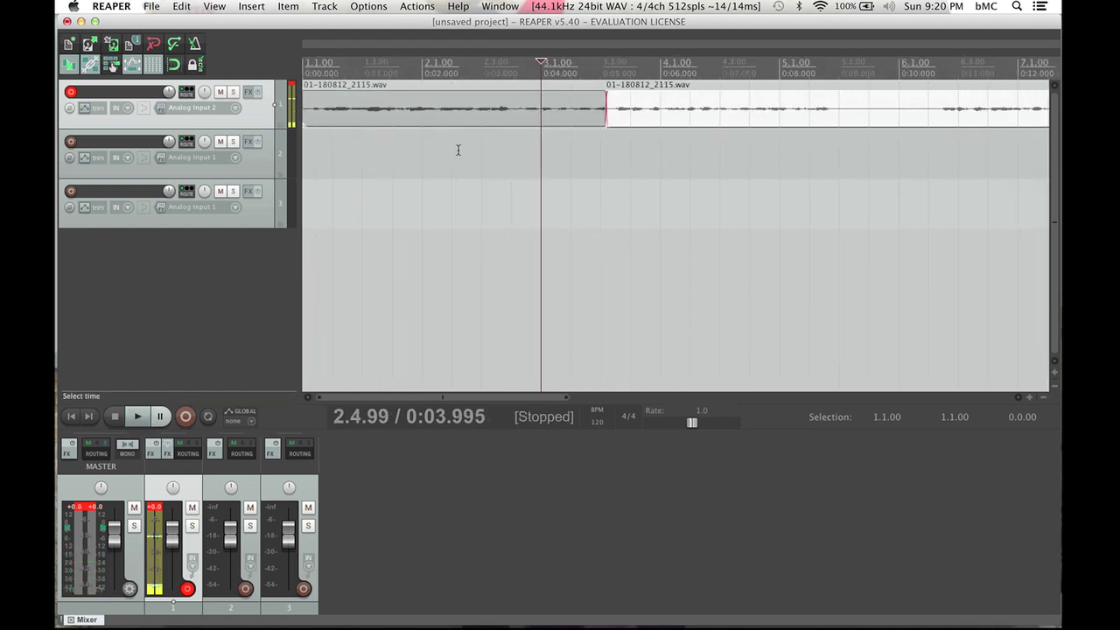
key("space")
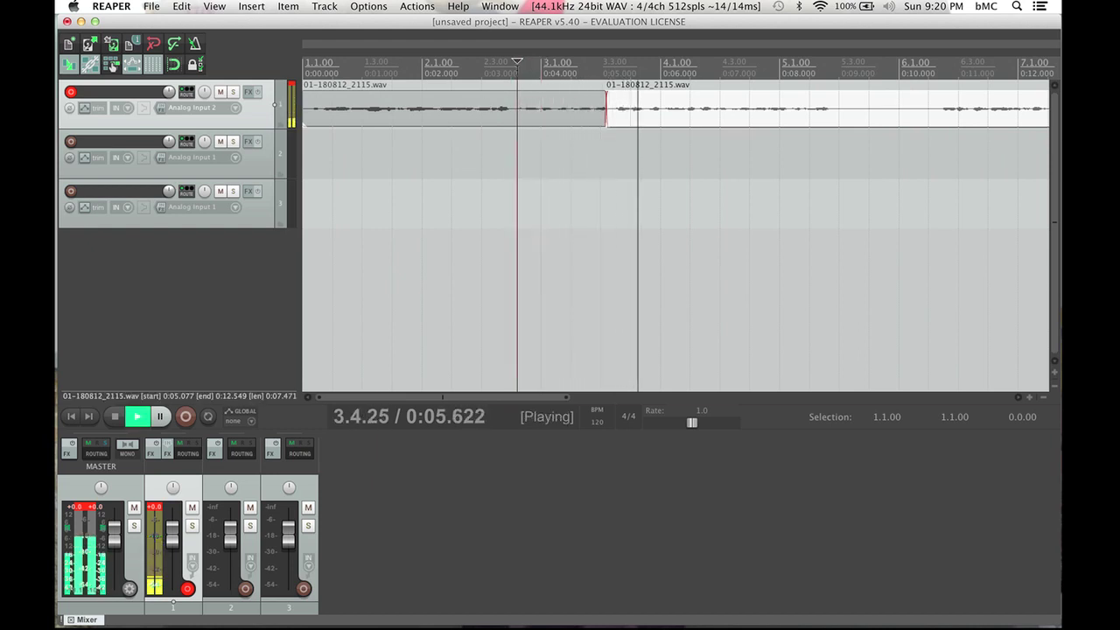
key("space")
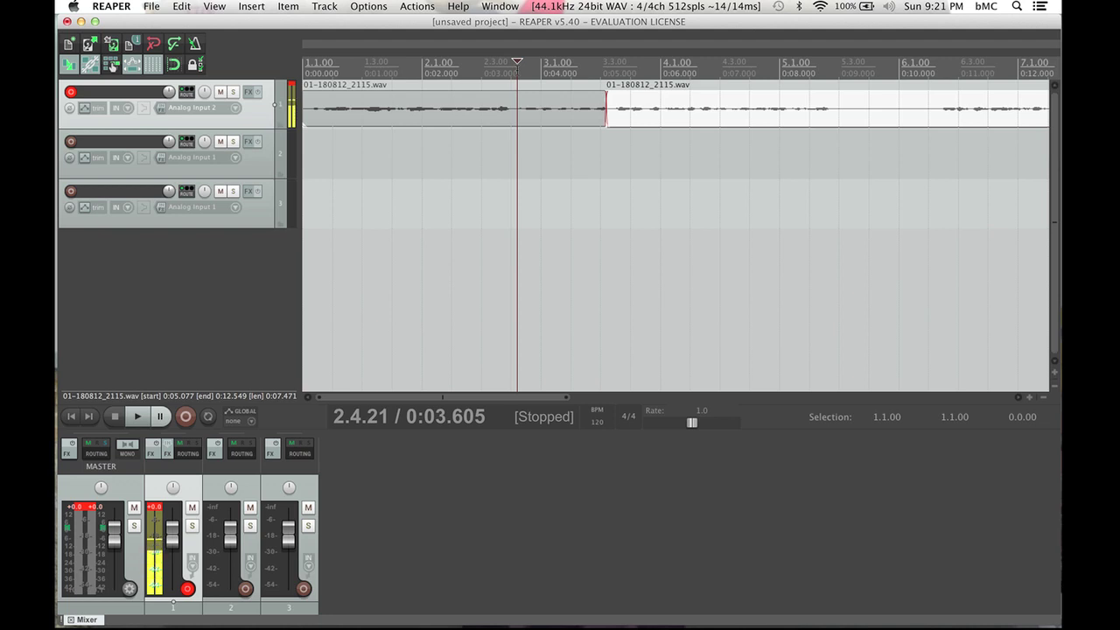
- Split the narration at 0:03.577, delete the piece up to the crossfade, and slide the later part back to 0:03.507
left_click(522, 114)
left_click(515, 114)
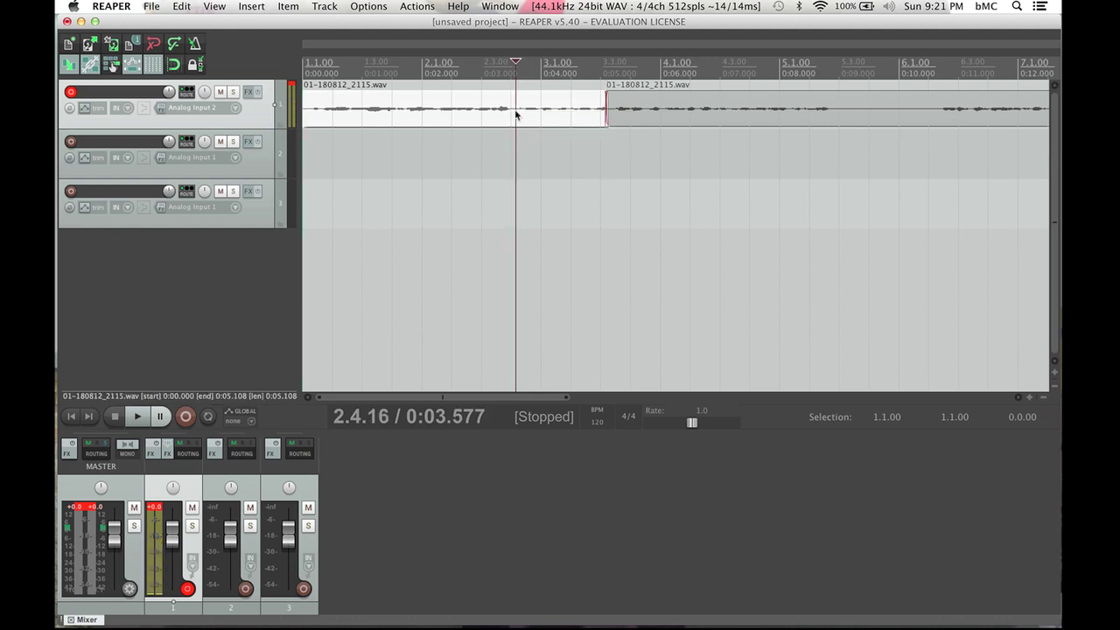
key("s")
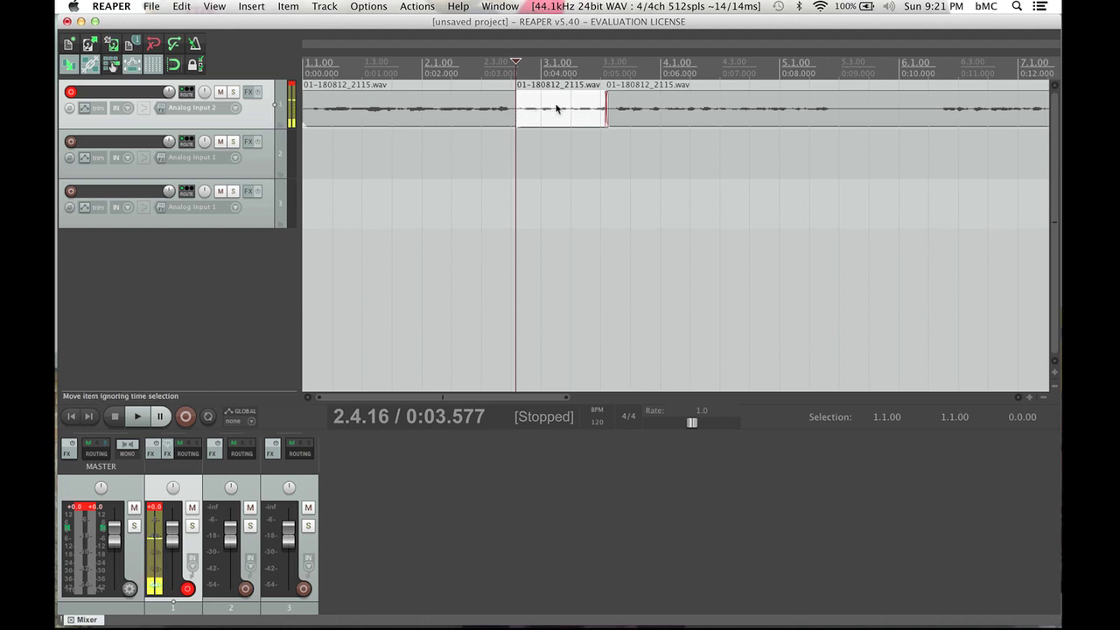
key("Delete")
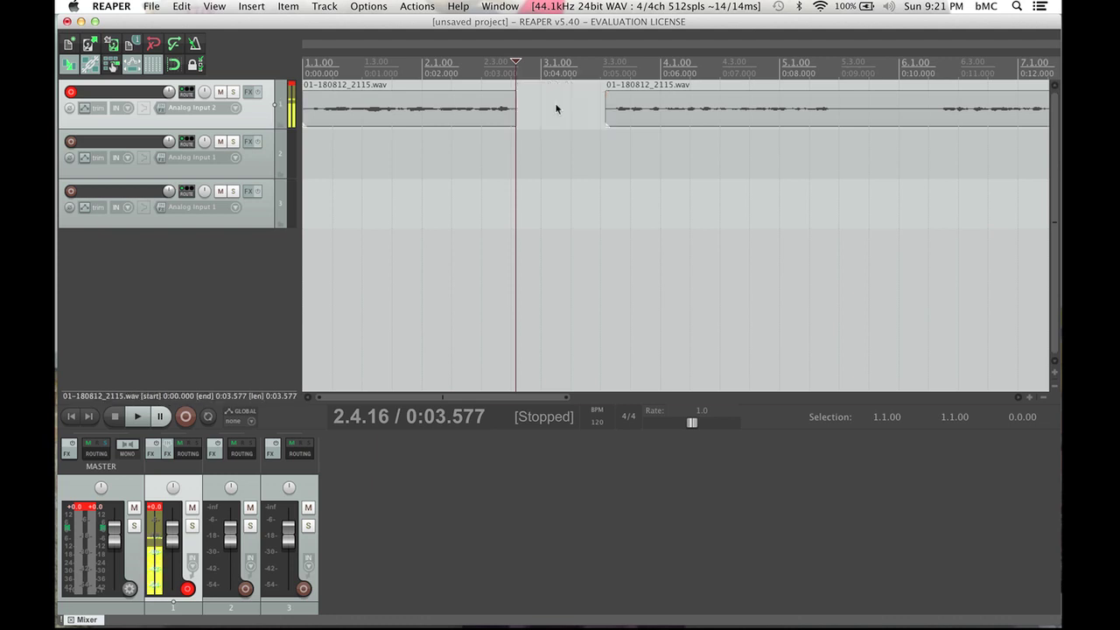
left_click_drag(657, 119, 550, 116)
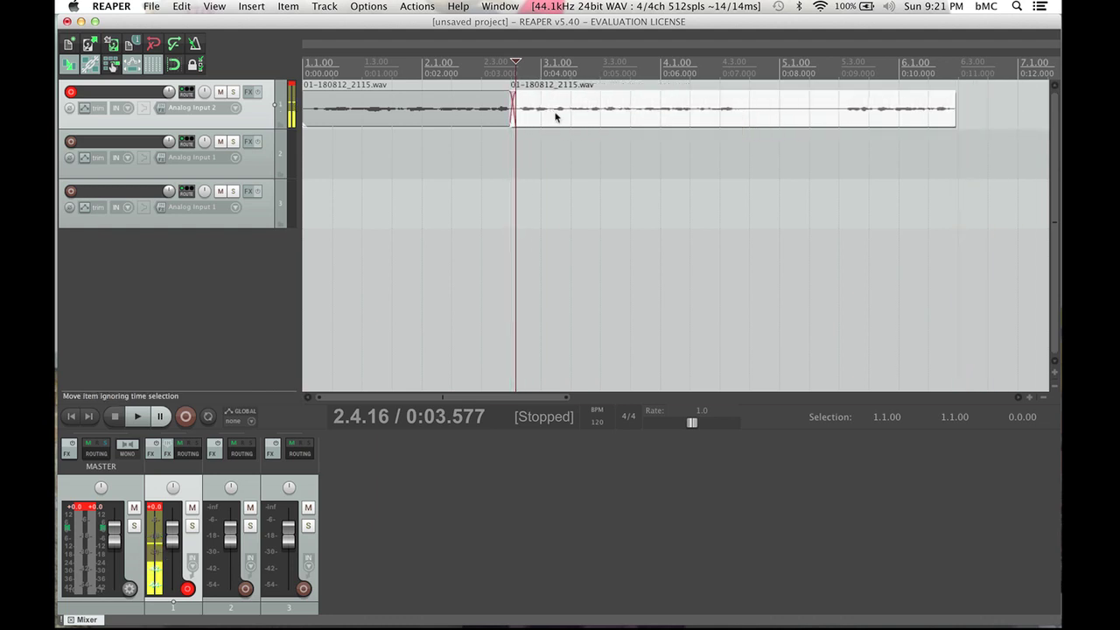
left_click(438, 63)
key("space")
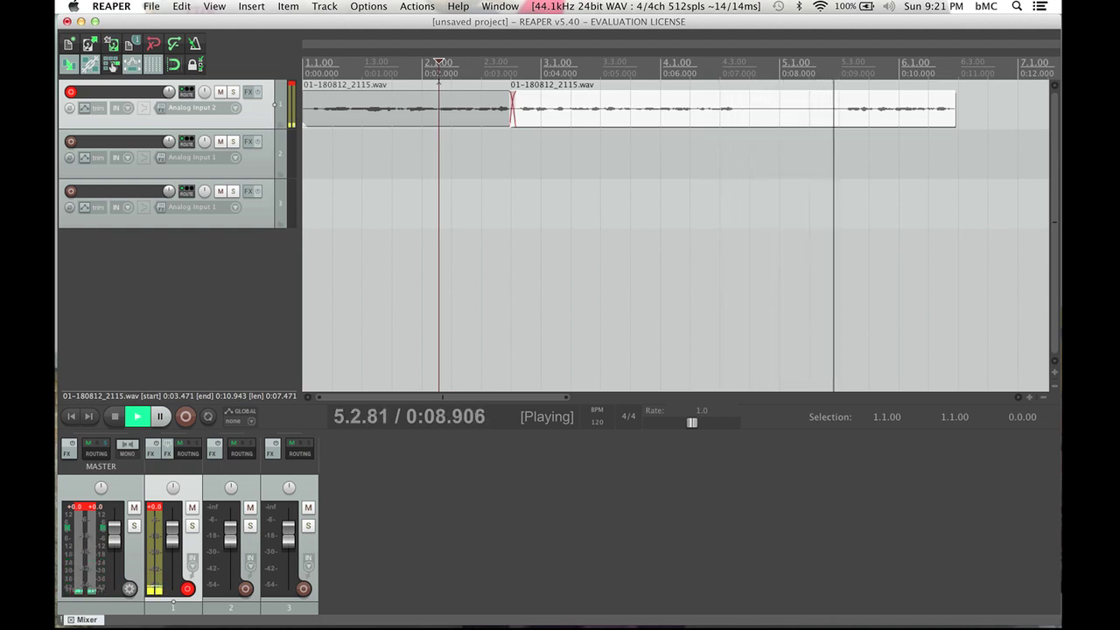
key("space")
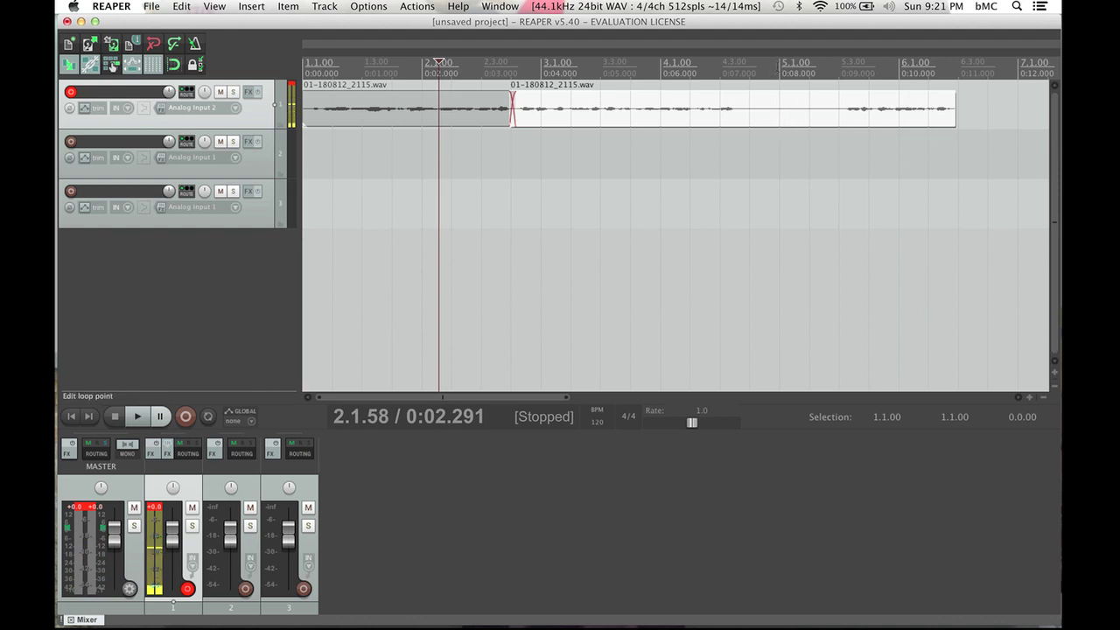
- Split at 0:07.980, delete the tail, and play the edited take from the start
left_click(777, 64)
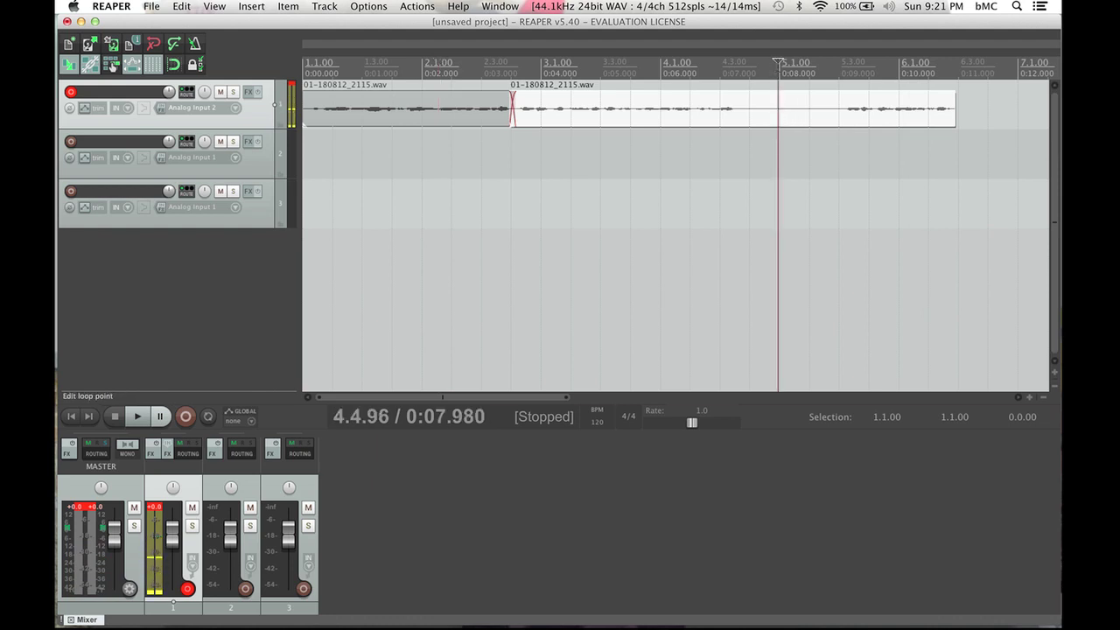
key("s")
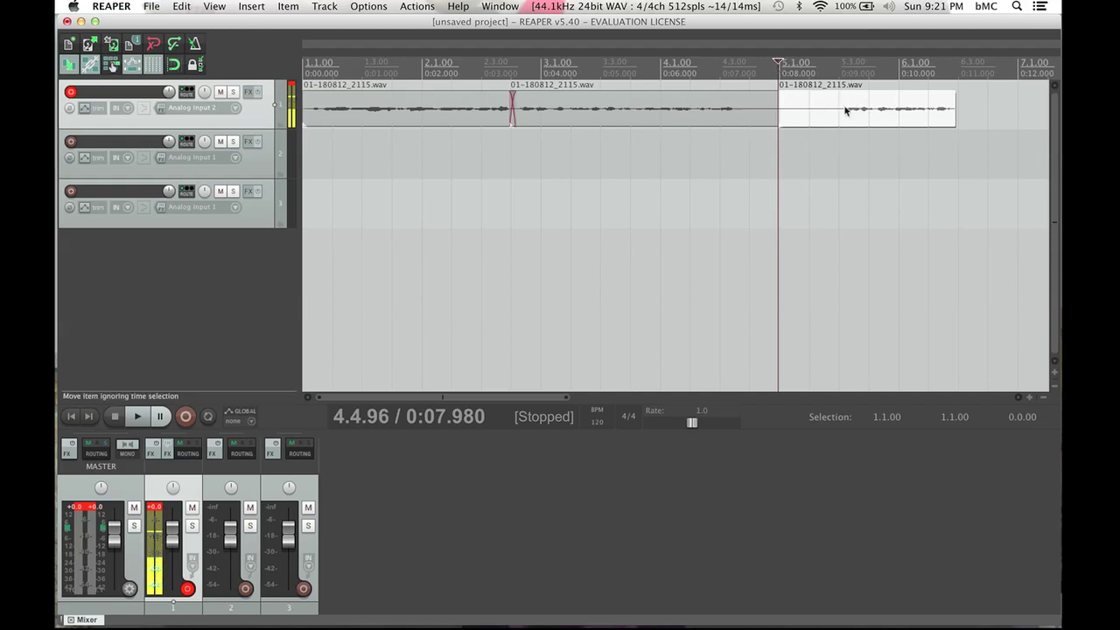
key("Delete")
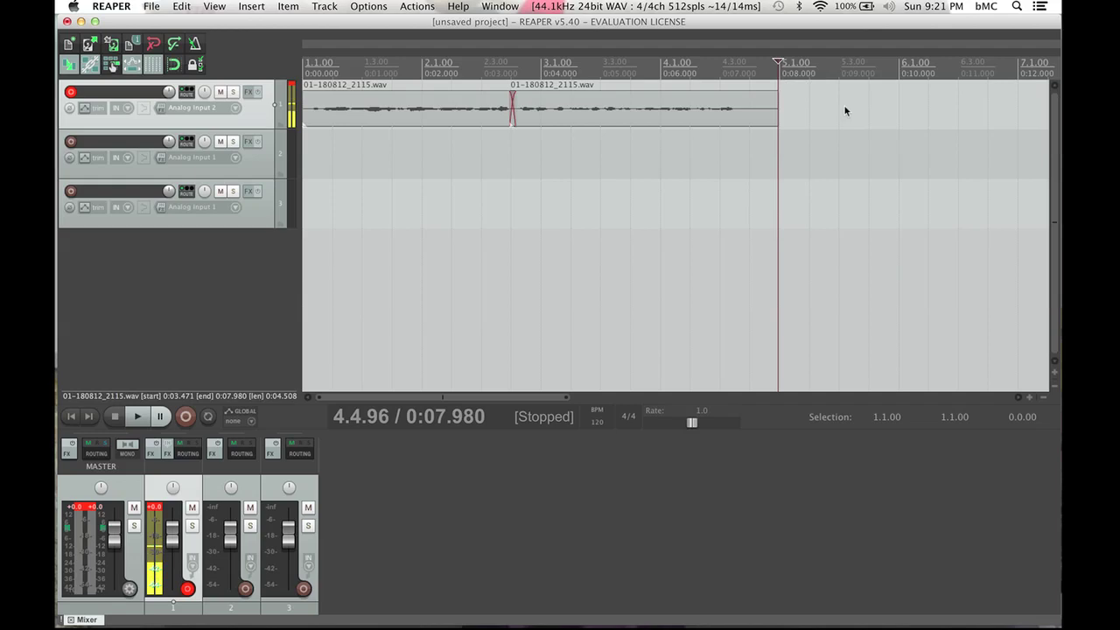
left_click(72, 417)
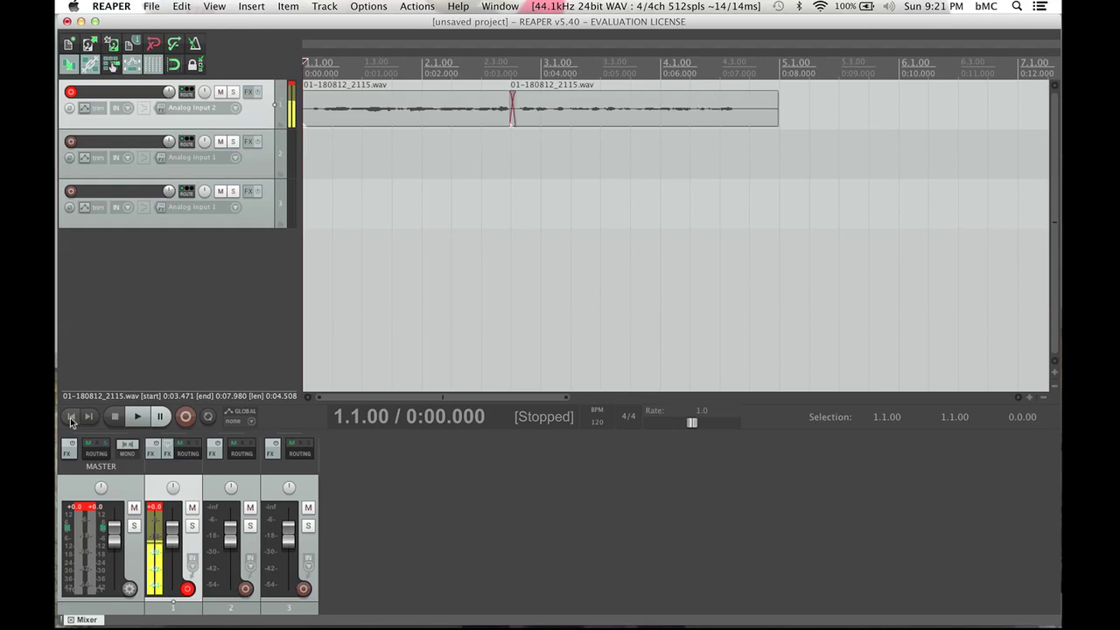
key("space")
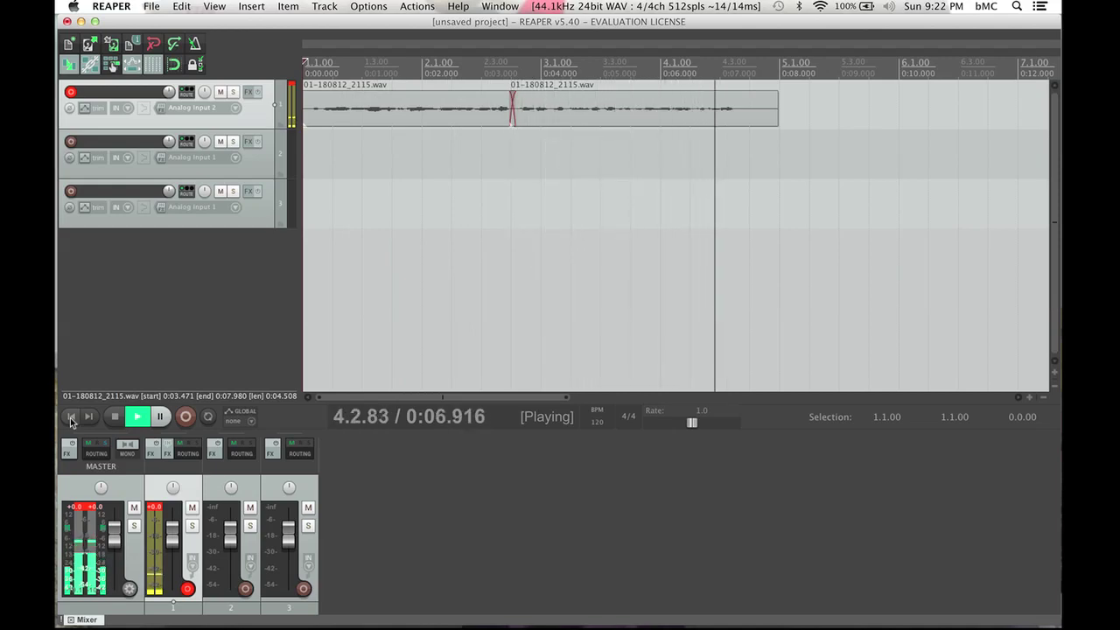
key("space")
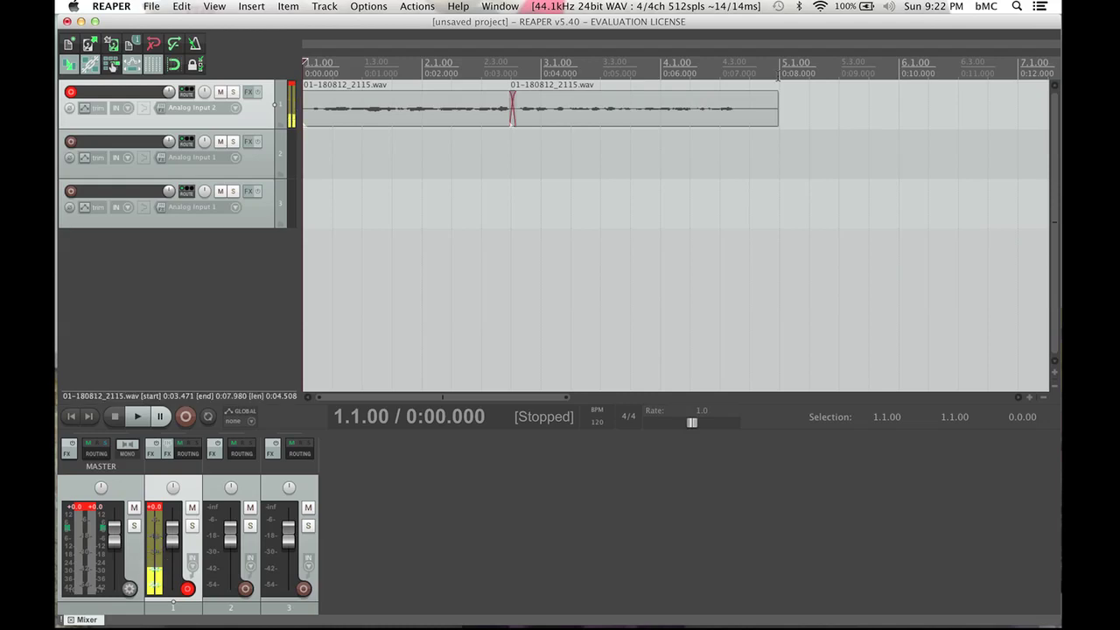
left_click_drag(777, 77, 295, 65)
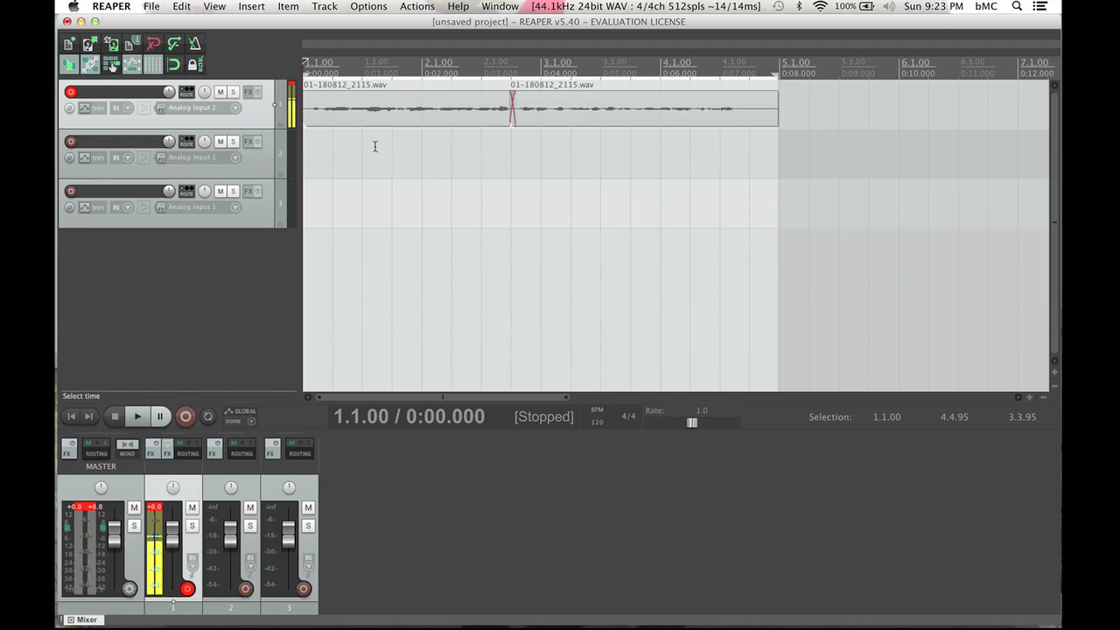
- Open Track 1's FX chain, close the plugin browser without adding anything, and move the window into view
left_click(249, 95)
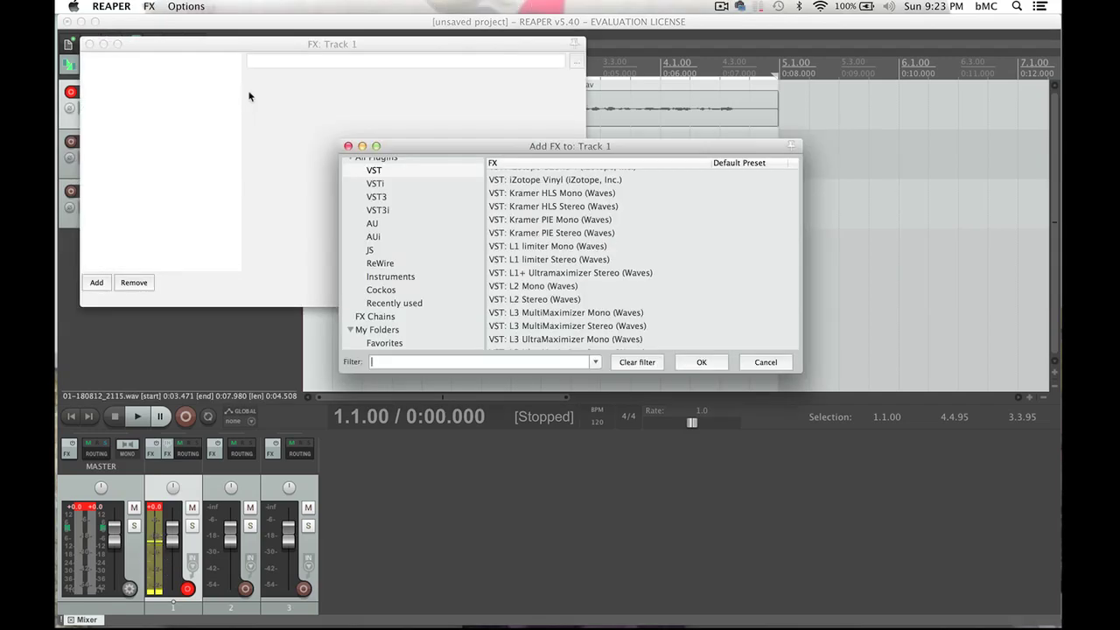
scroll(546, 264, "down", 5)
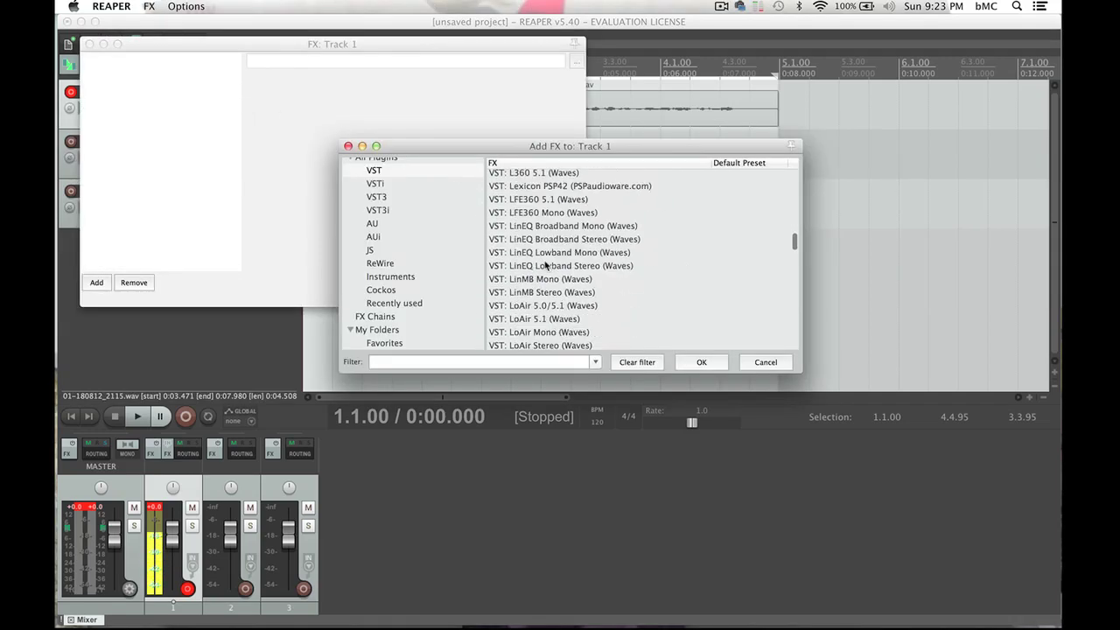
scroll(545, 264, "up", 15)
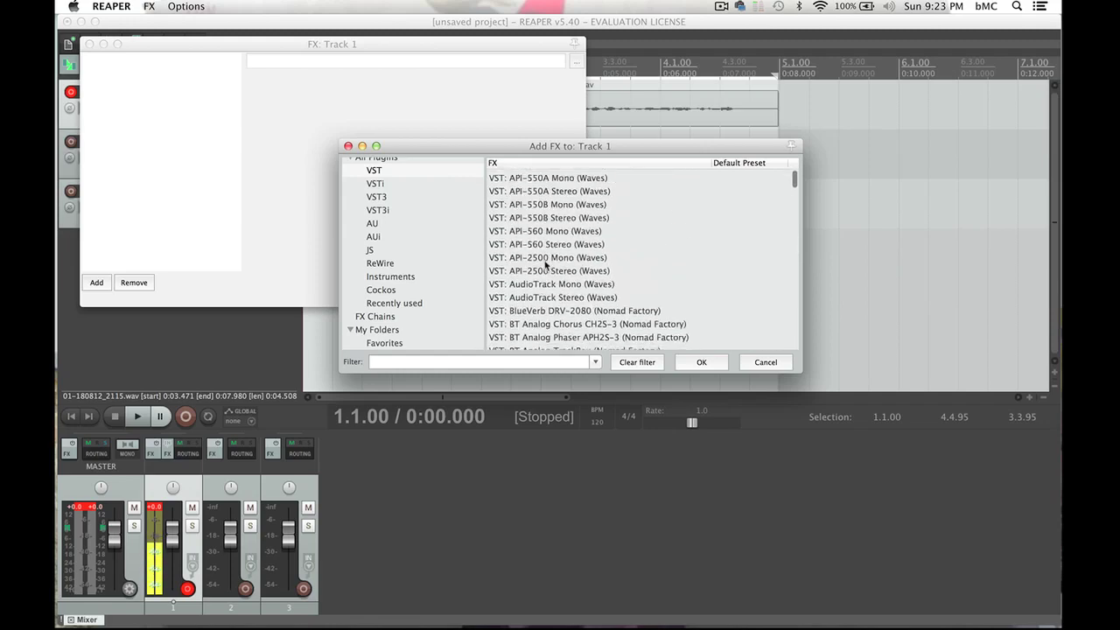
scroll(545, 264, "down", 10)
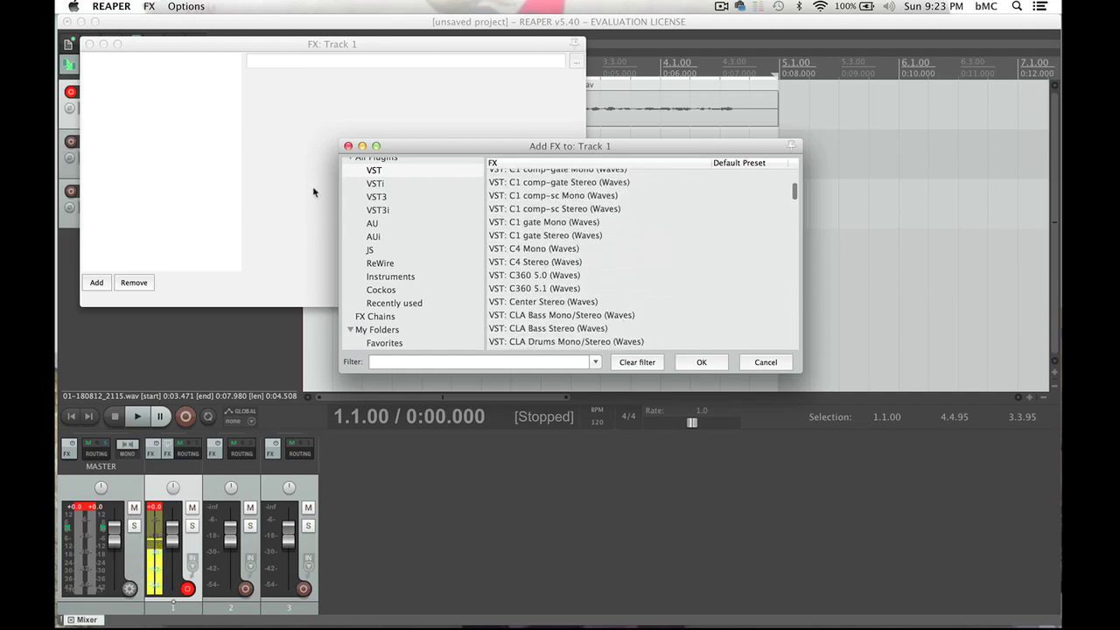
left_click(348, 146)
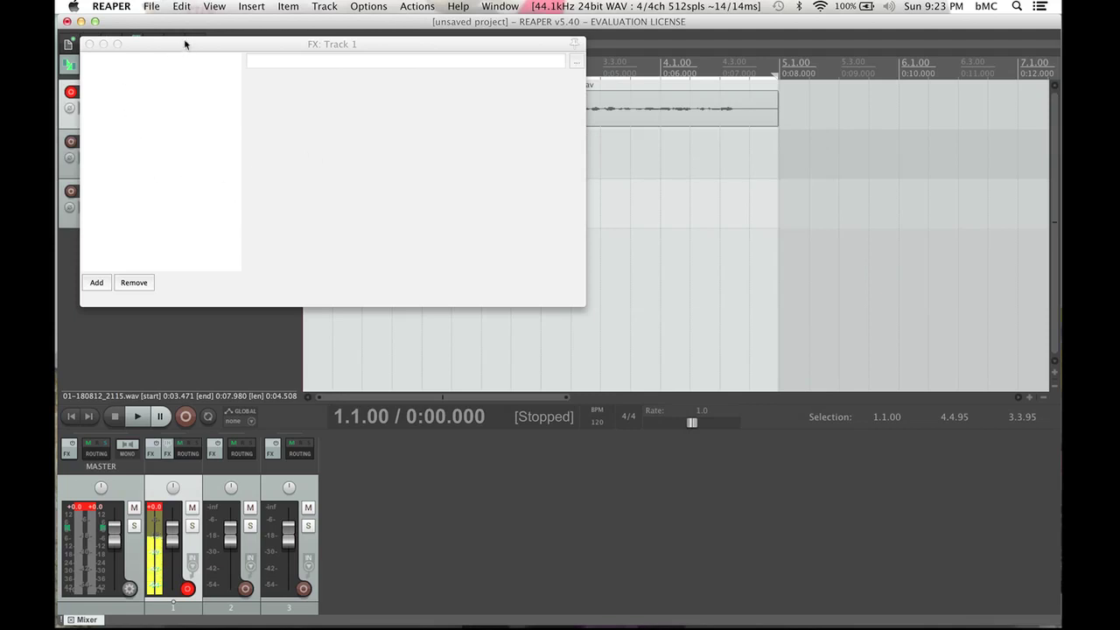
left_click_drag(184, 44, 405, 69)
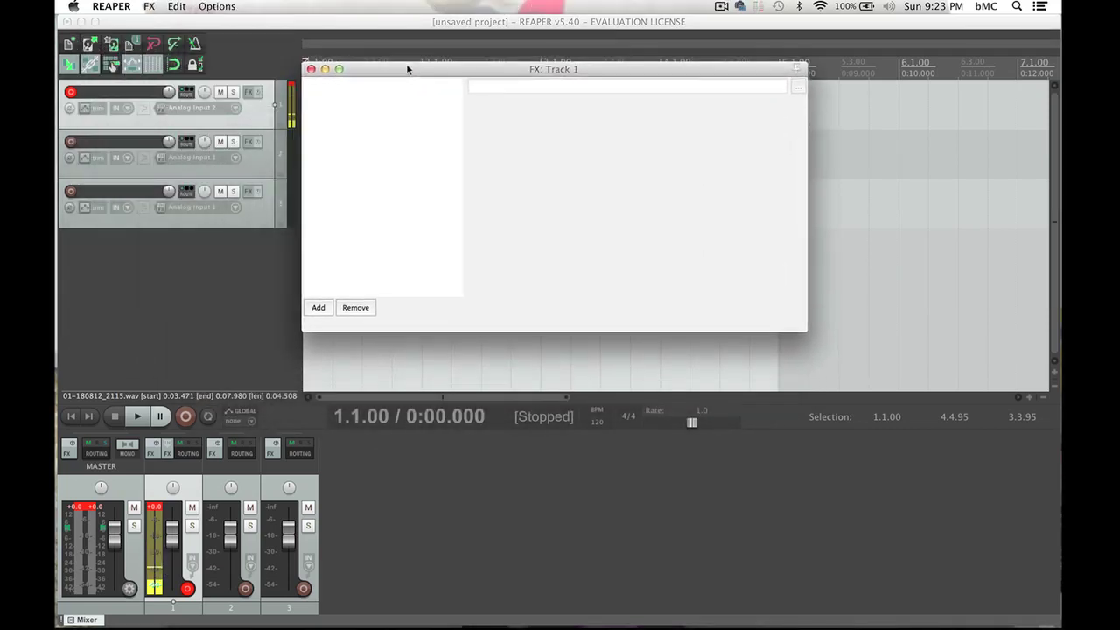
right_click(342, 97)
mouse_move(455, 128)
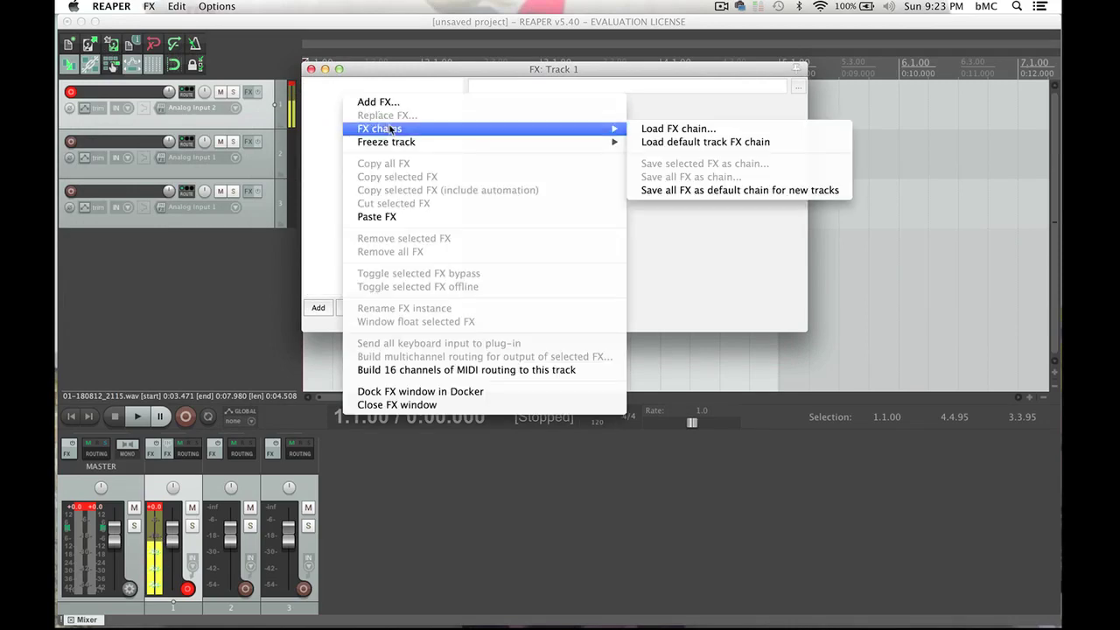
left_click(659, 130)
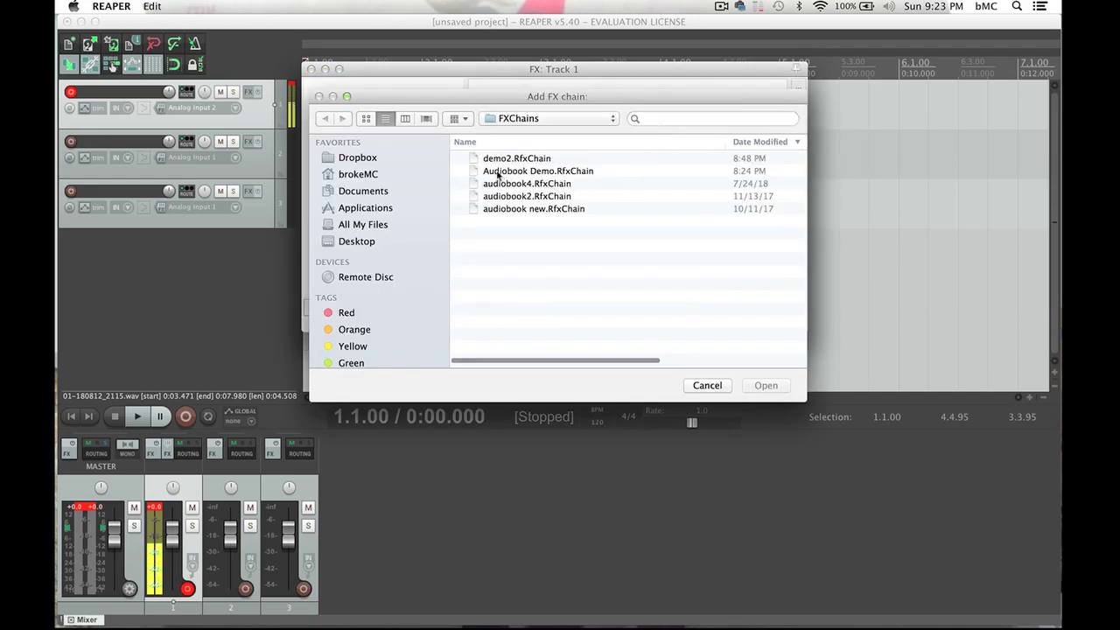
double_click(495, 158)
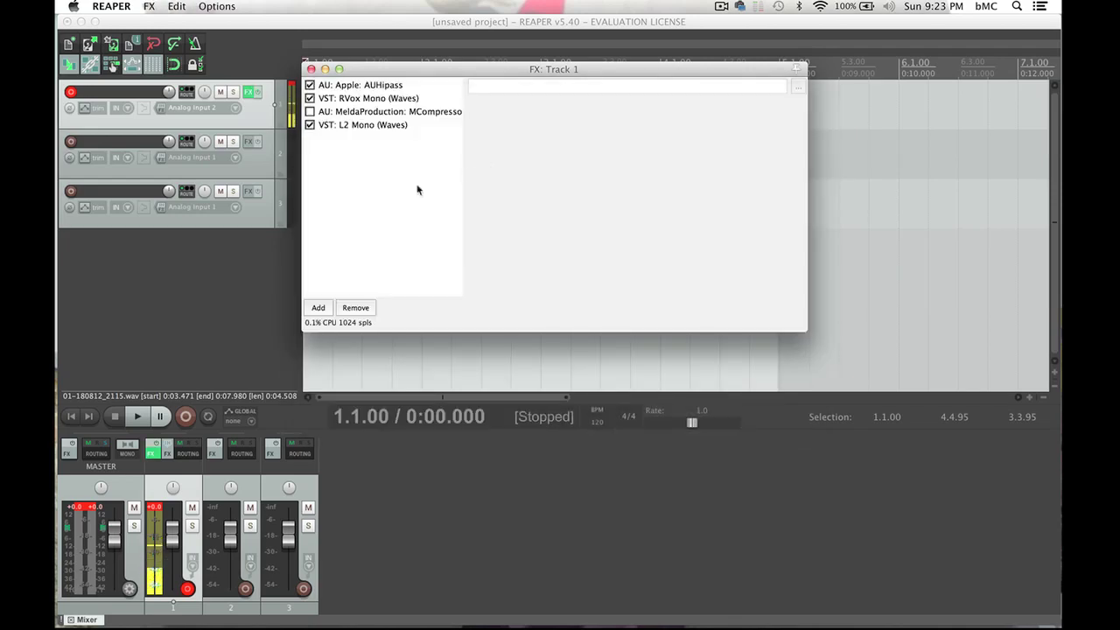
- Display the AU: Apple: AUHipass Highpass Filter controls in Track 1's FX window
left_click(345, 87)
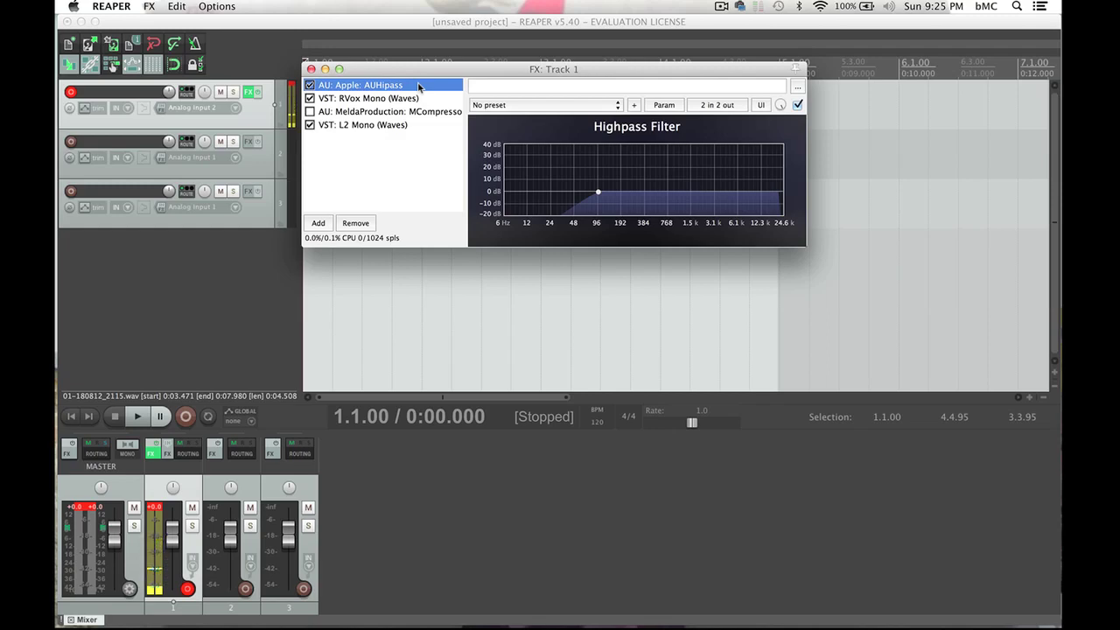
- Display the VST: RVox Mono (Waves) Renaissance Vox controls in Track 1's FX window
left_click(366, 99)
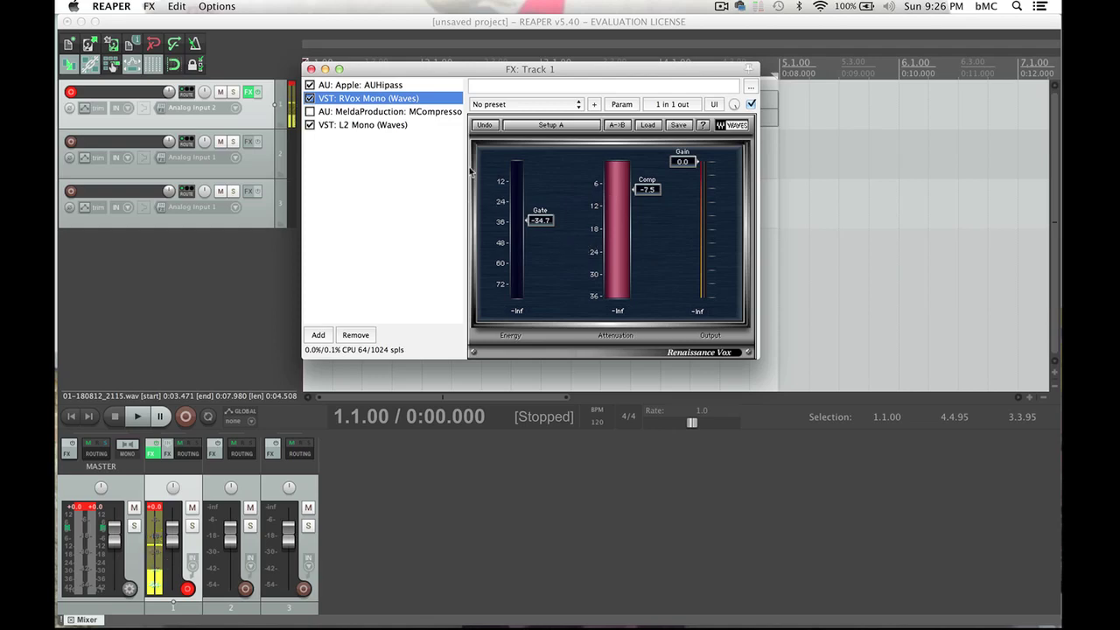
- Load the 16bit Moderate Limiting preset on L2 Mono and set its Out Ceiling to -0.4
left_click(359, 125)
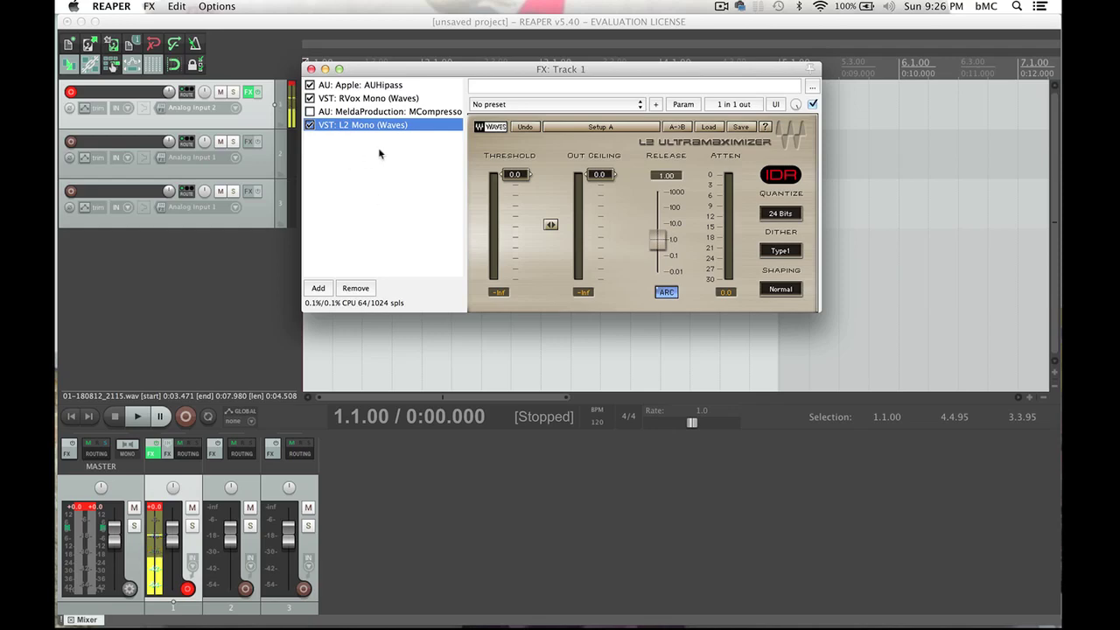
left_click(712, 127)
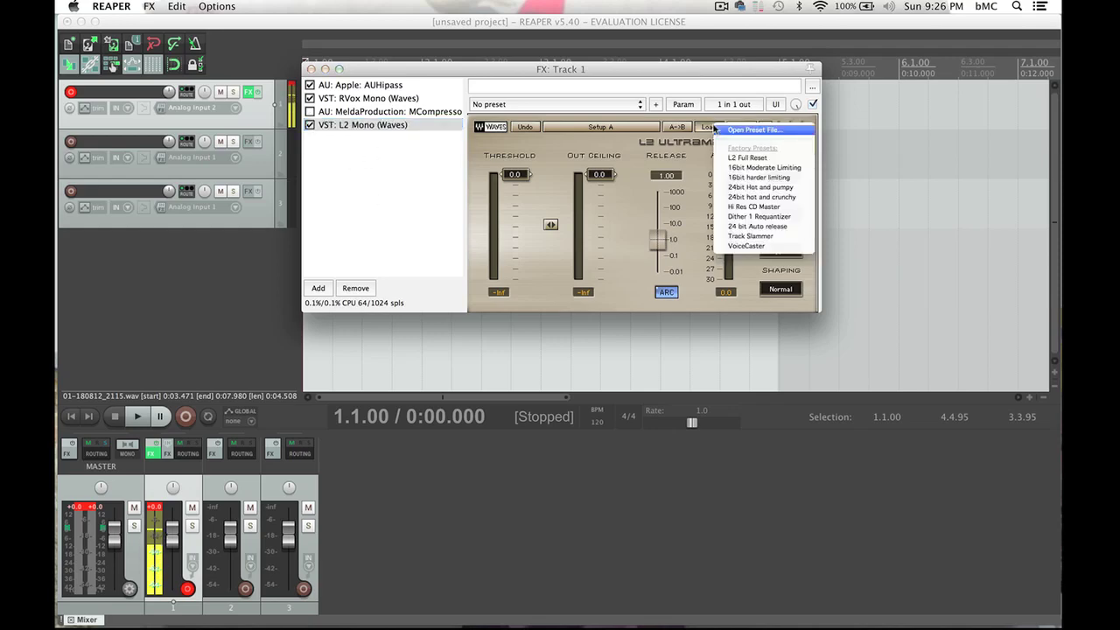
left_click(764, 168)
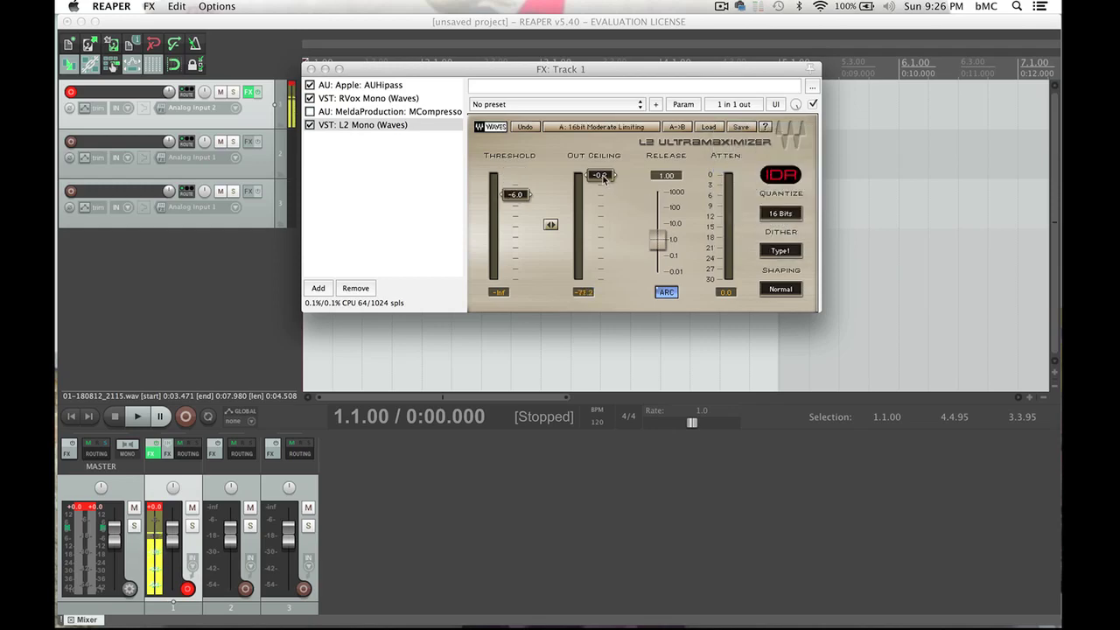
left_click_drag(604, 179, 603, 179)
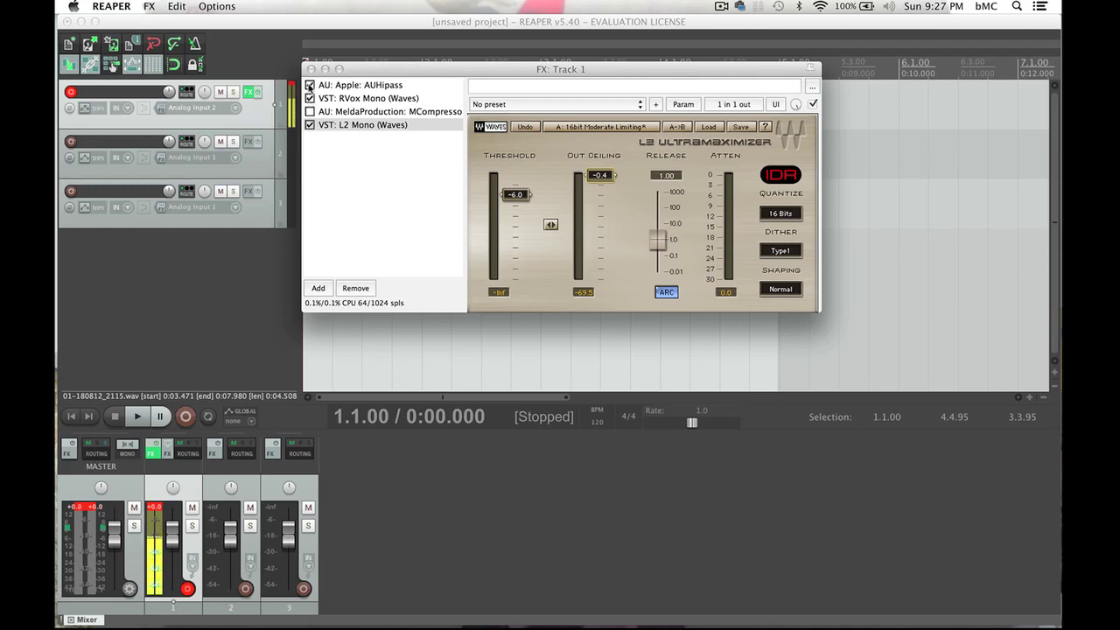
left_click_drag(374, 69, 381, 148)
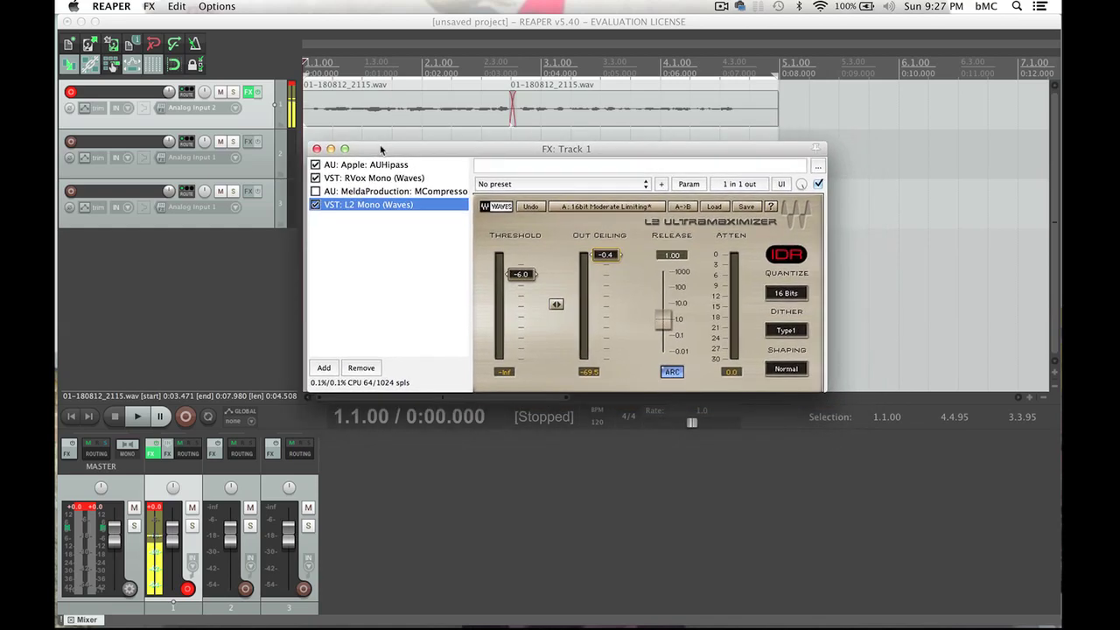
- Play the narration with effects, then bypass every effect and play it dry
key("space")
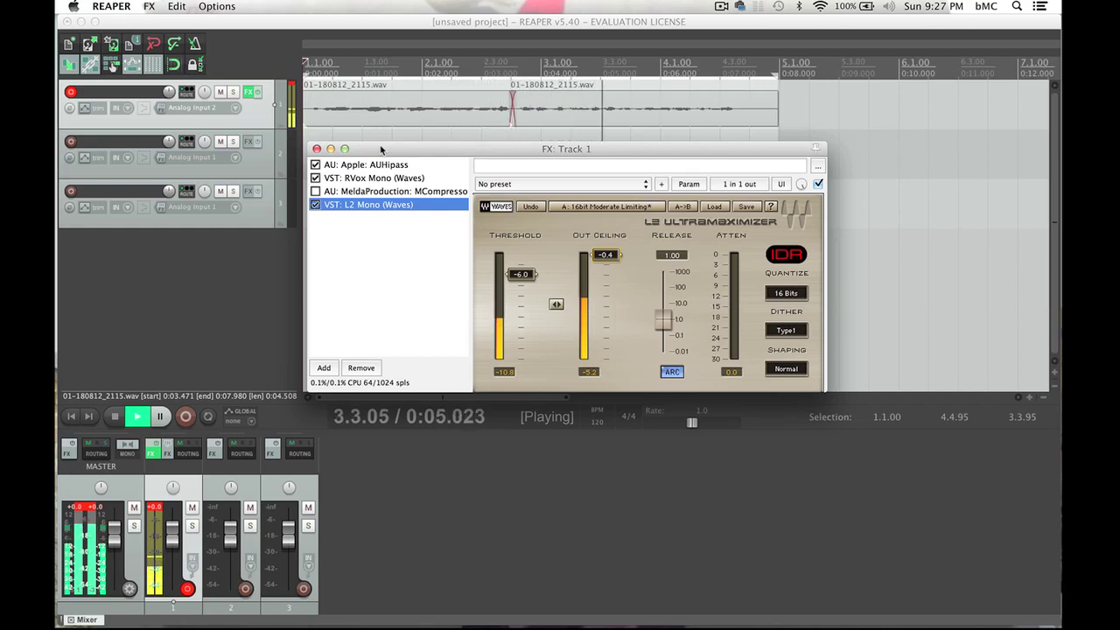
key("space")
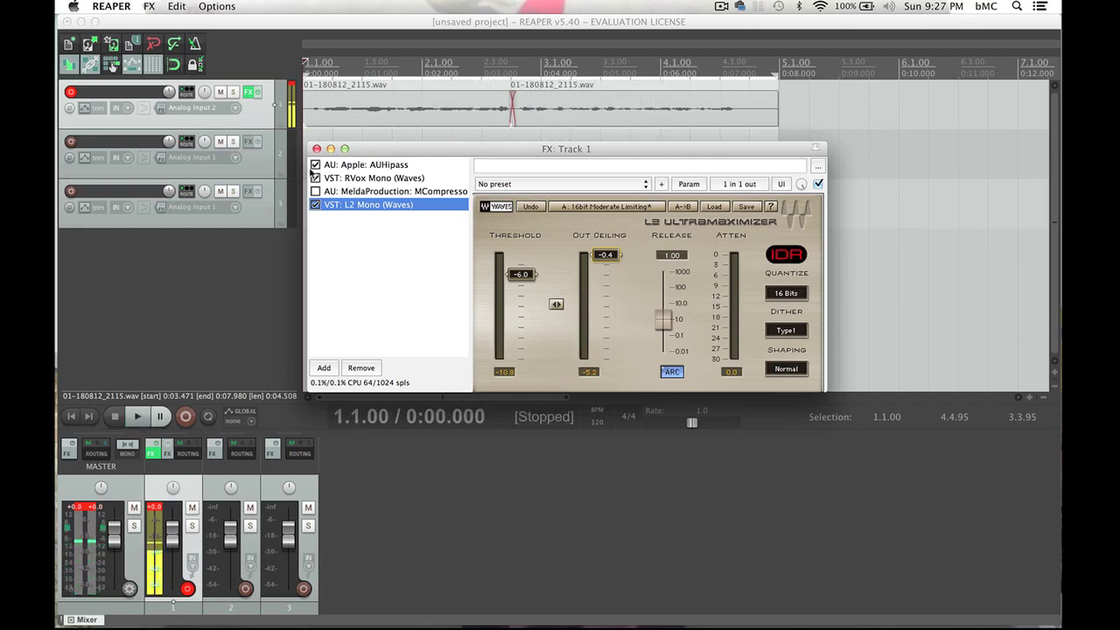
left_click(315, 177)
left_click(314, 204)
key("space")
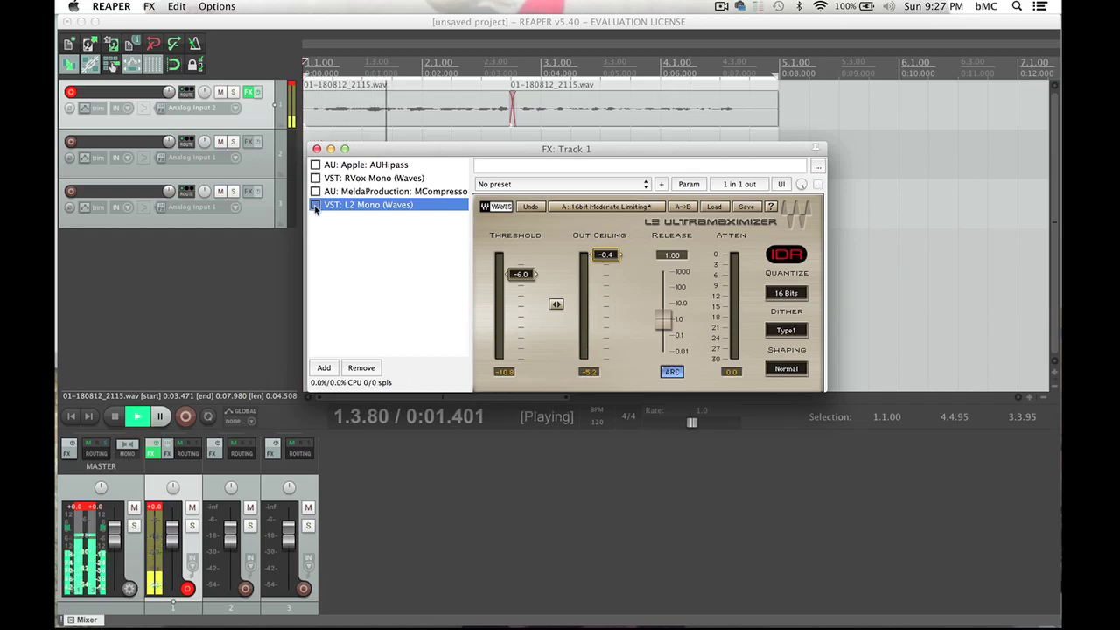
key("space")
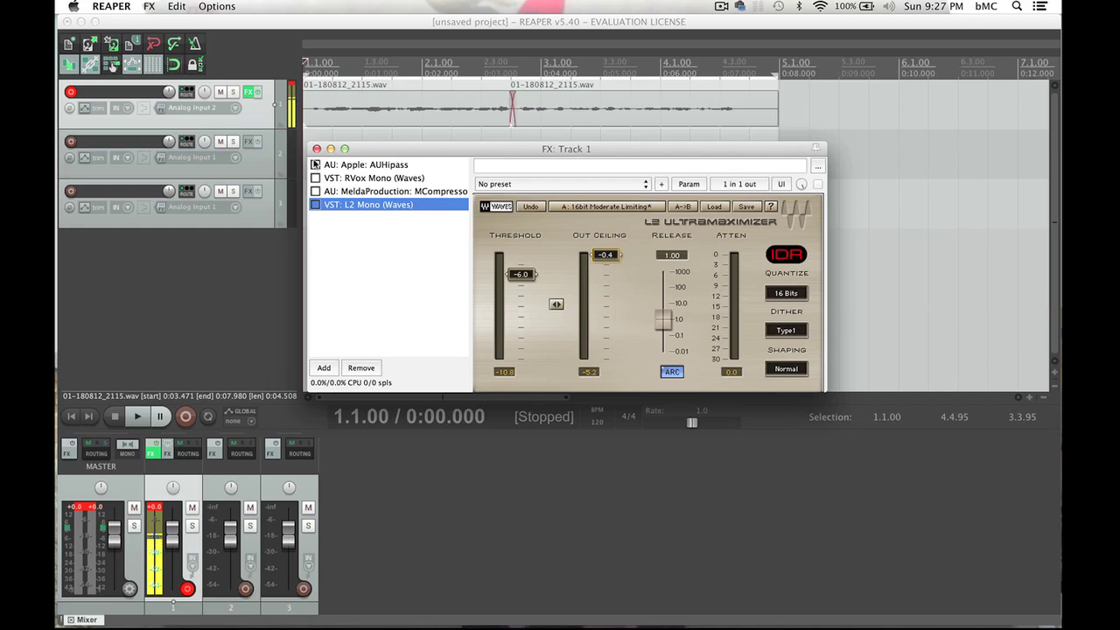
- Audition the AUHipass filter, switching it off and back on for comparison
left_click(315, 164)
key("space")
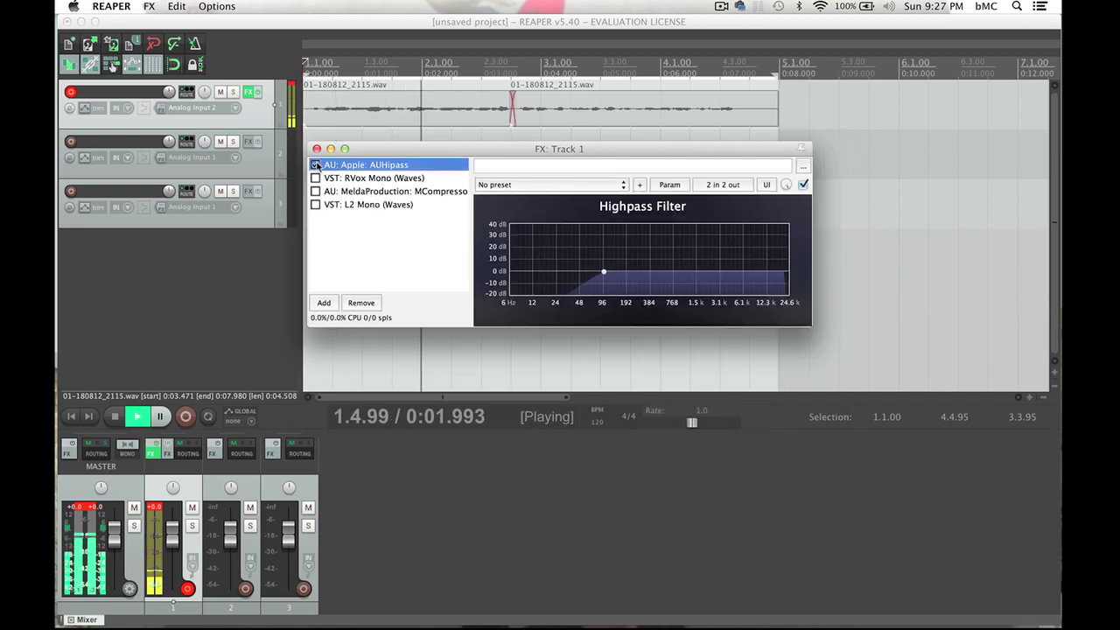
key("space")
left_click(316, 164)
key("space")
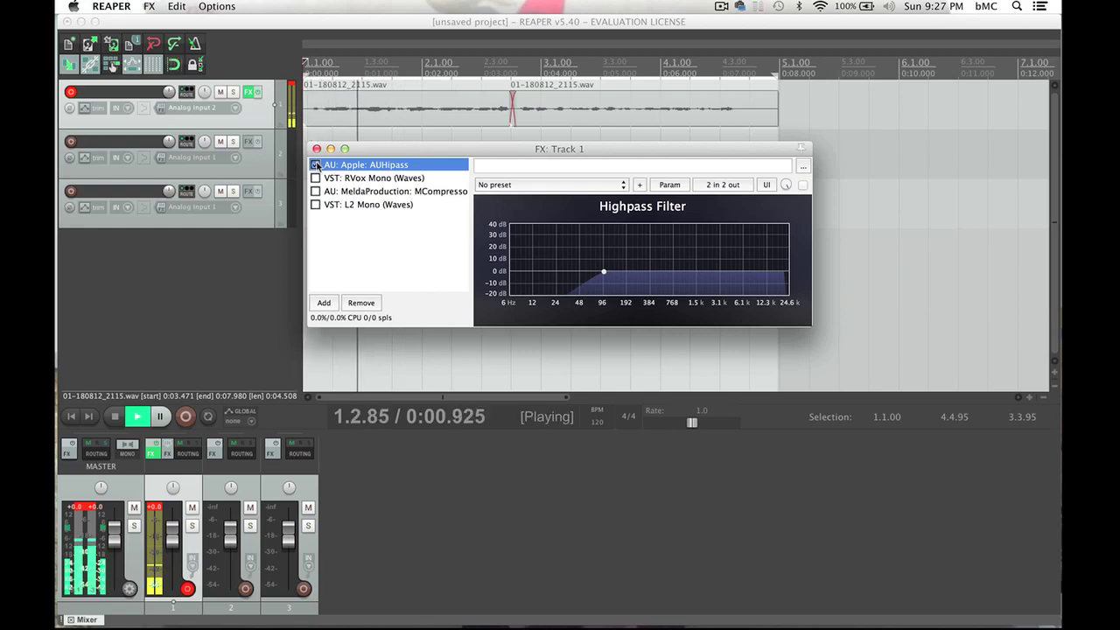
key("space")
left_click(315, 164)
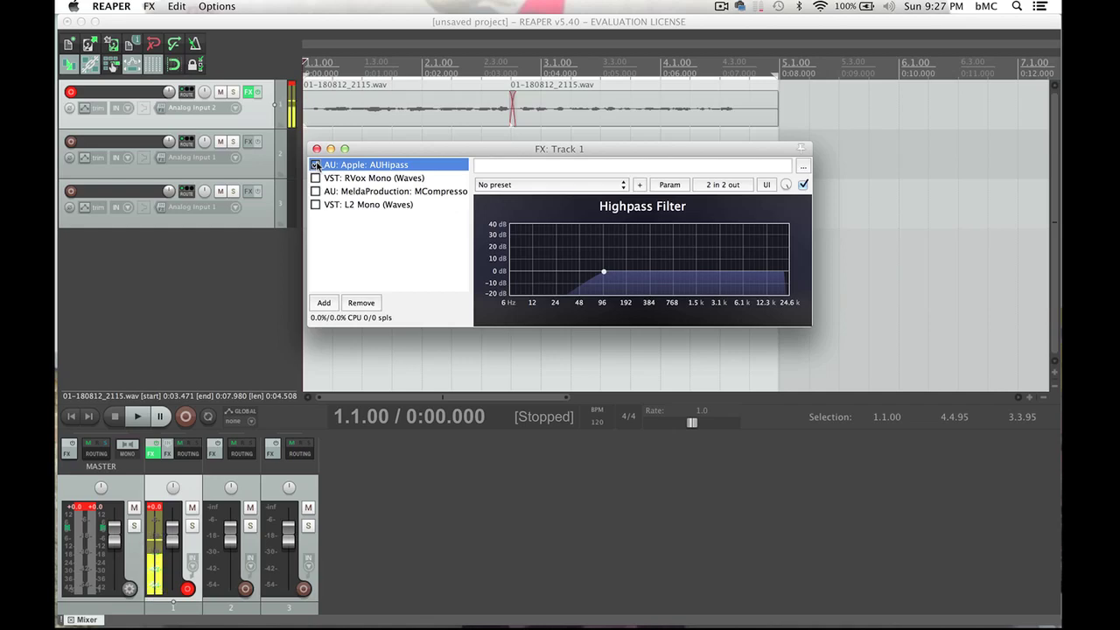
- Display the RVox Mono (Waves) Renaissance Vox controls again in Track 1's FX window
left_click(323, 179)
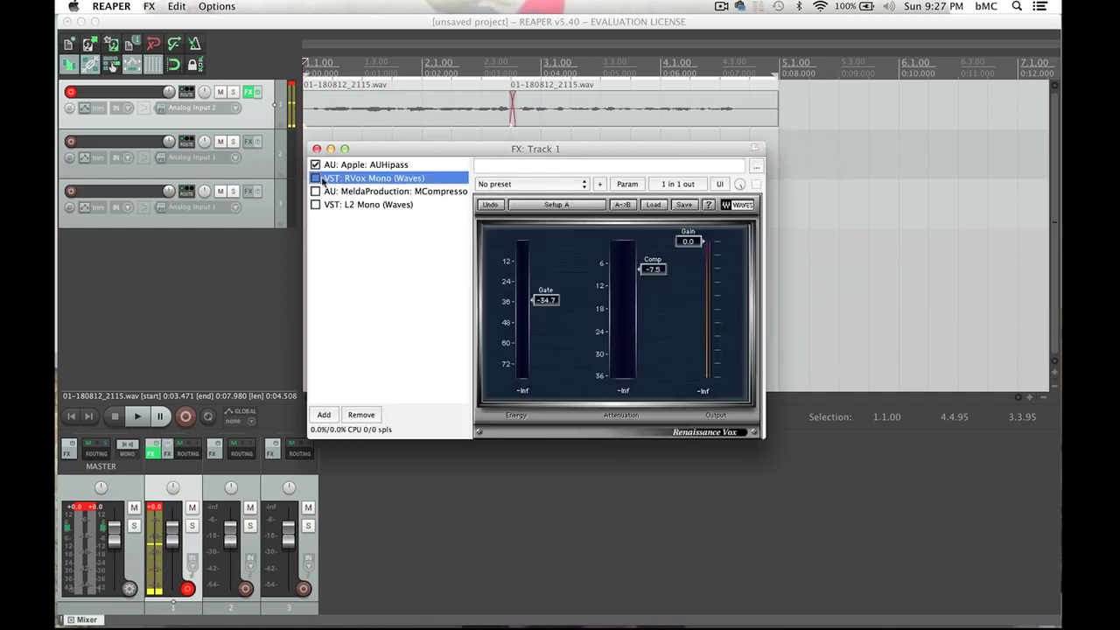
- Re-enable RVox Mono, listen to it alongside the high-pass filter, then re-enable L2 Mono
left_click(320, 179)
key("space")
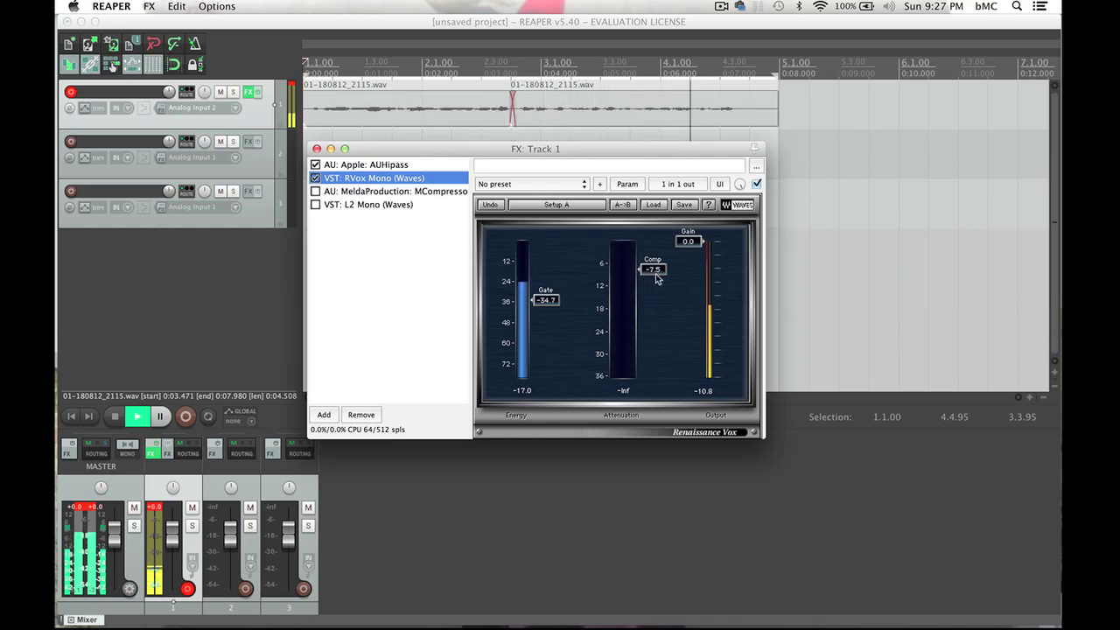
key("space")
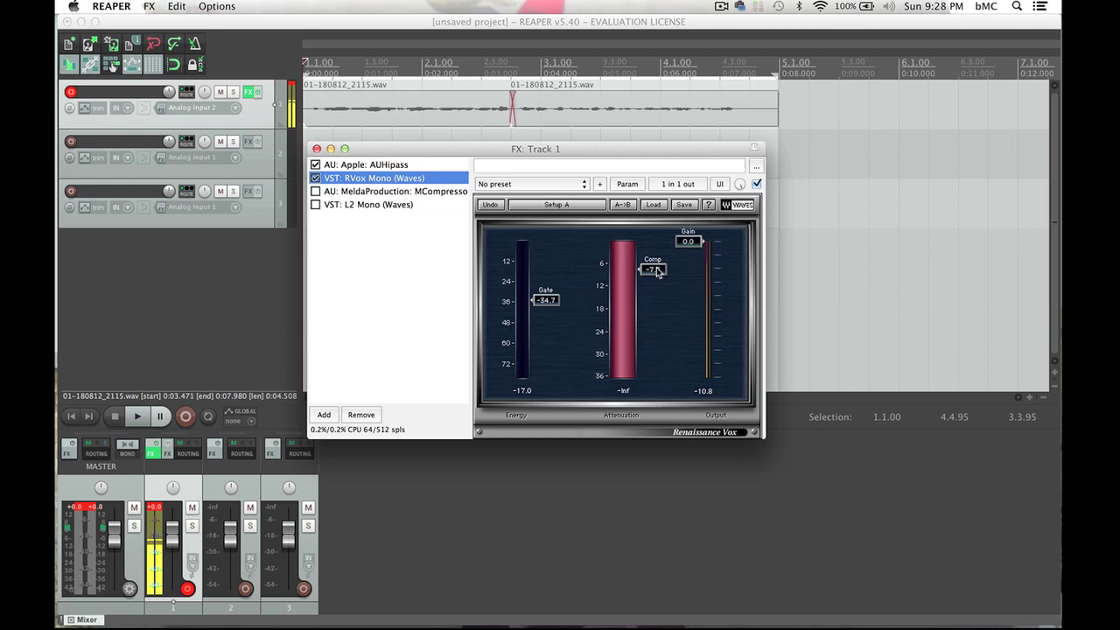
left_click(314, 205)
- Play the narration while bypassing and re-enabling L2 Mono to compare
left_click(340, 207)
key("space")
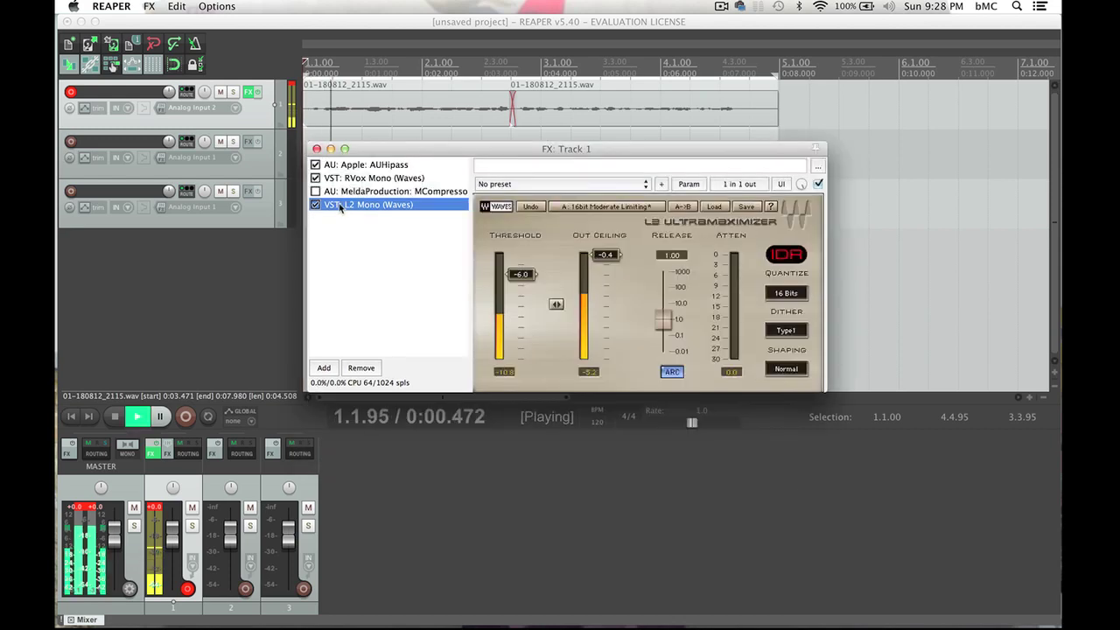
left_click(314, 205)
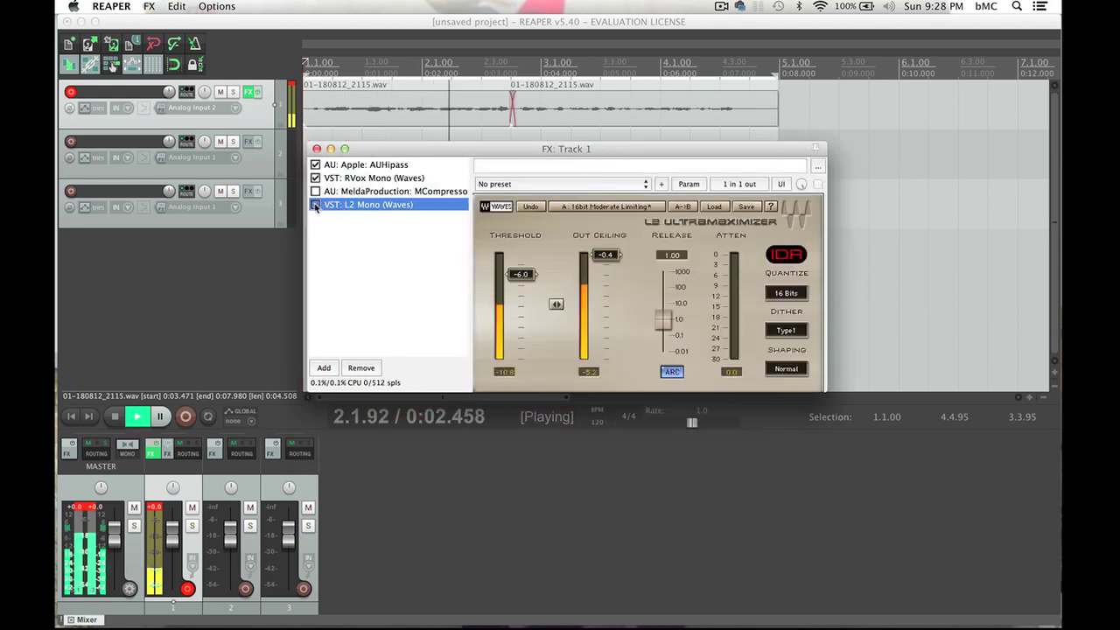
left_click(315, 204)
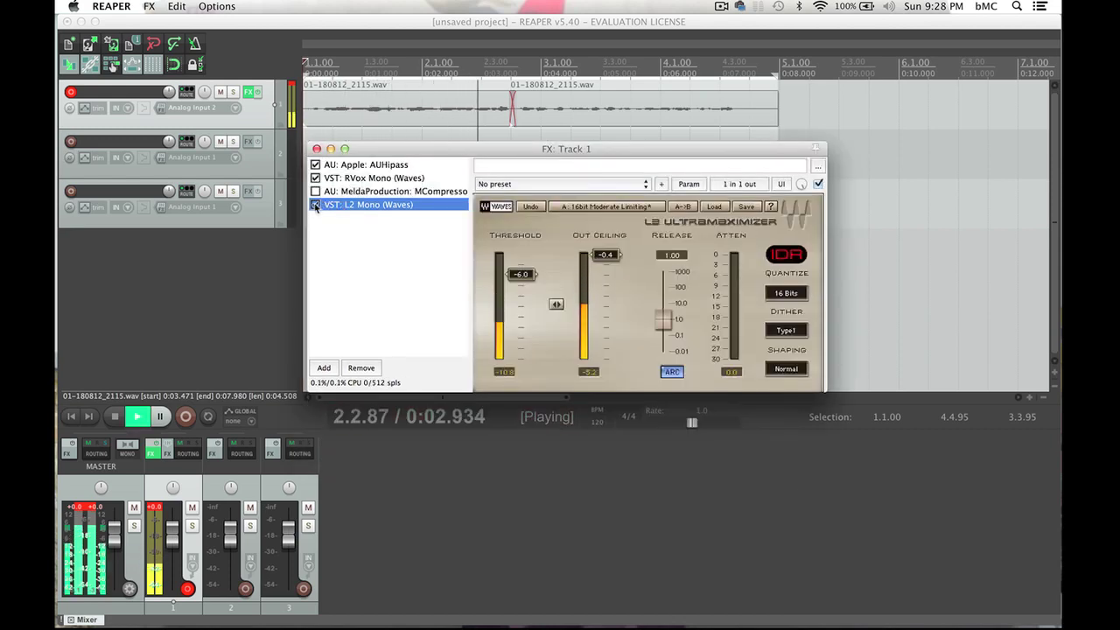
- Lower L2 Mono's Threshold to -10.8 and play to hear the result
left_click(519, 279)
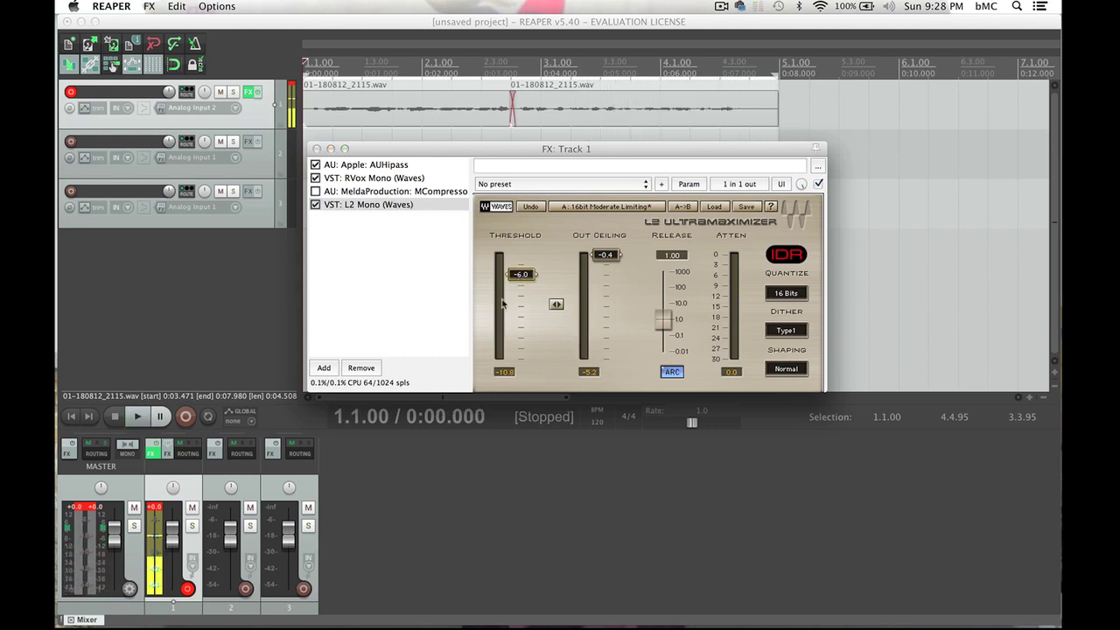
left_click_drag(503, 273, 522, 294)
key("space")
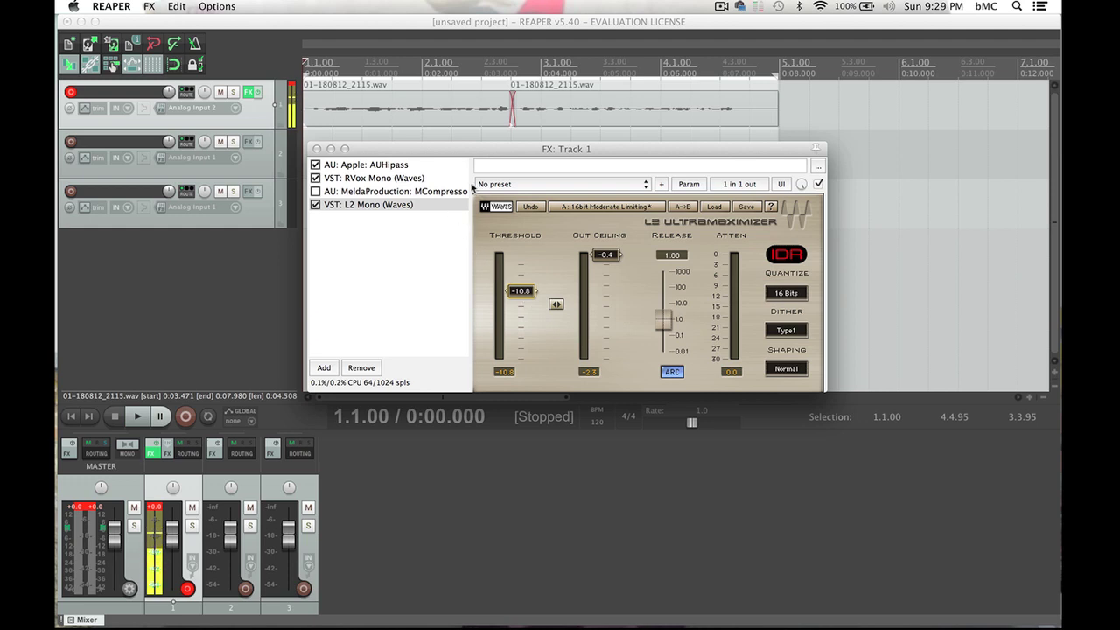
right_click(349, 239)
mouse_move(381, 274)
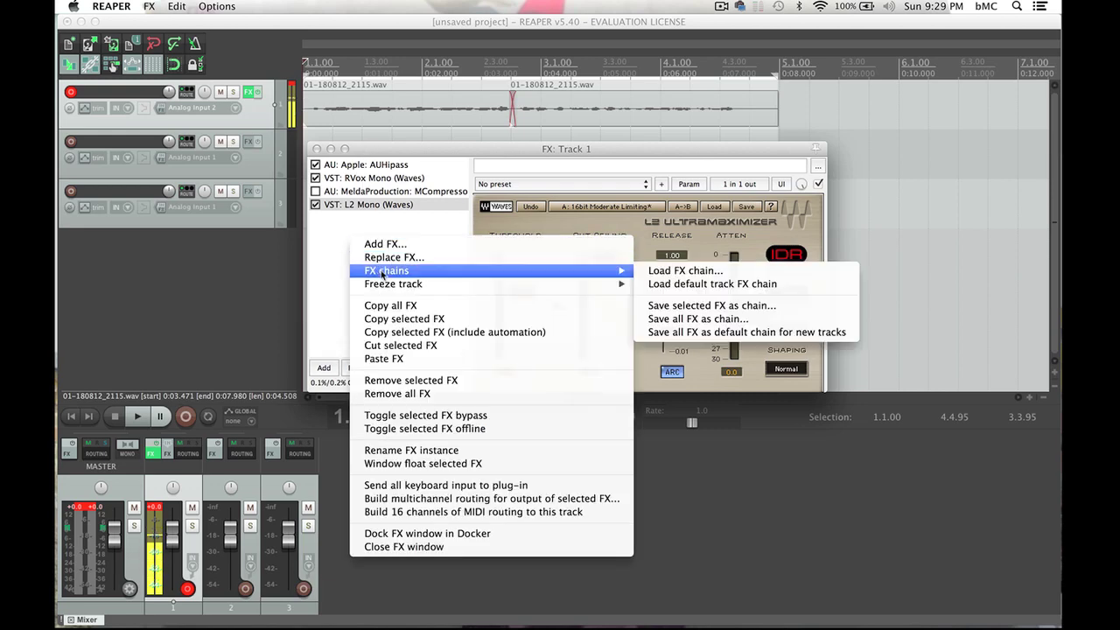
left_click(679, 318)
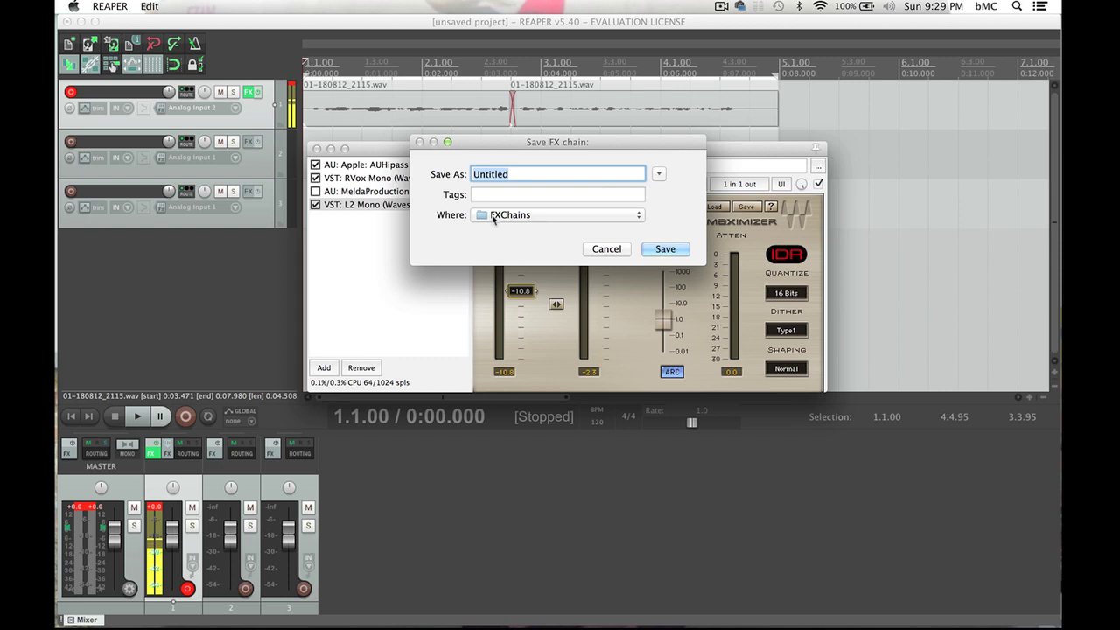
left_click(607, 249)
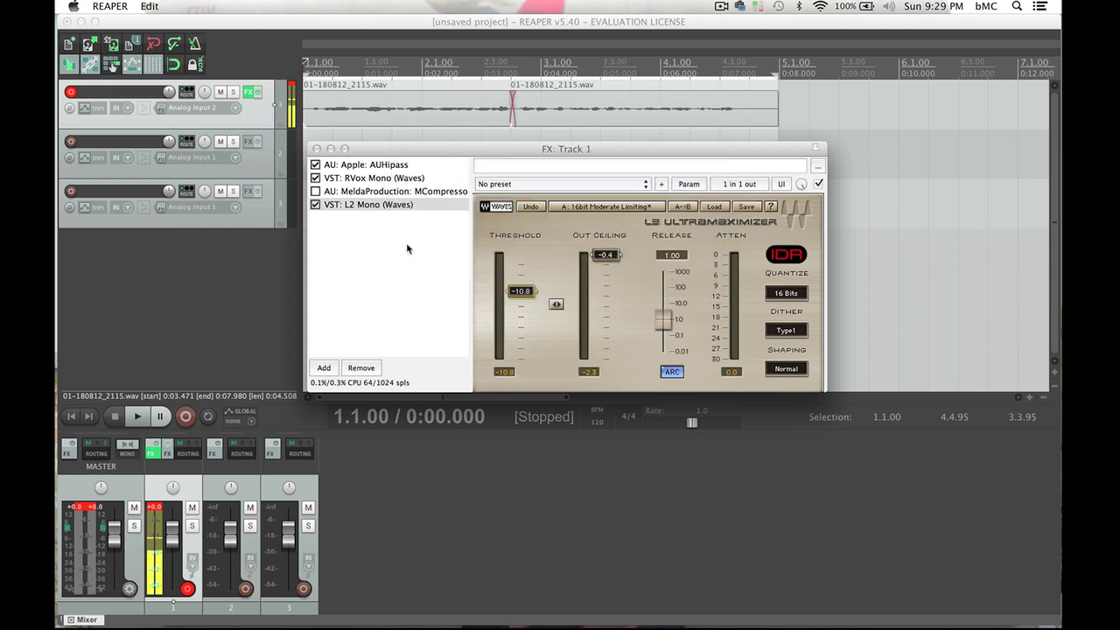
- In Add FX to Track 1, step through the VSTi, VST and VST3 categories to the AU effects
left_click(323, 367)
scroll(526, 331, "down", 15)
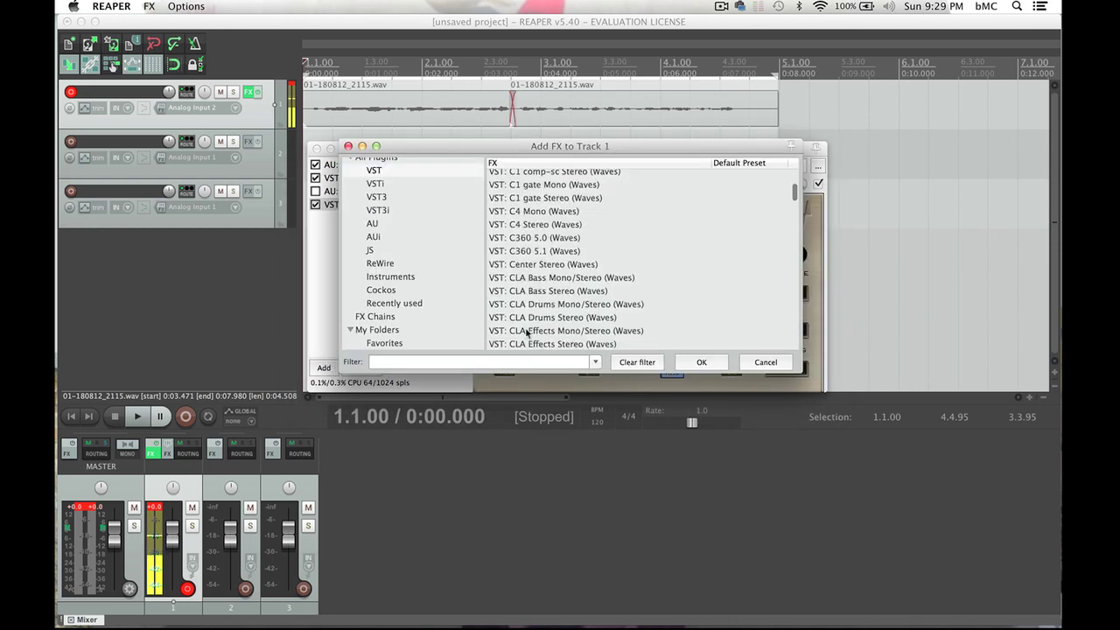
scroll(527, 332, "up", 15)
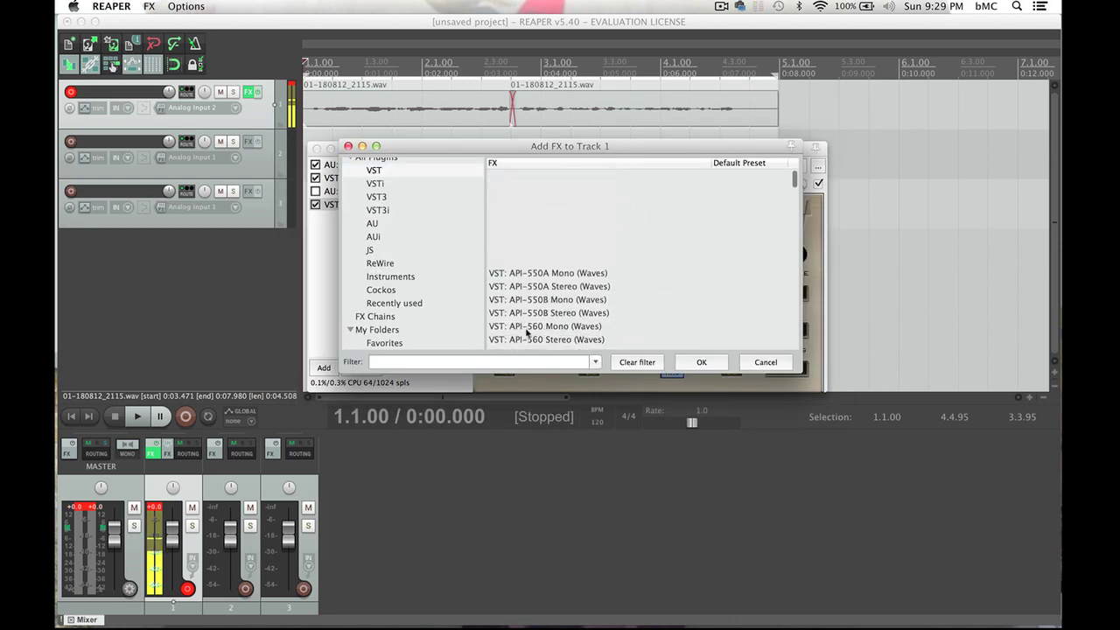
left_click(375, 172)
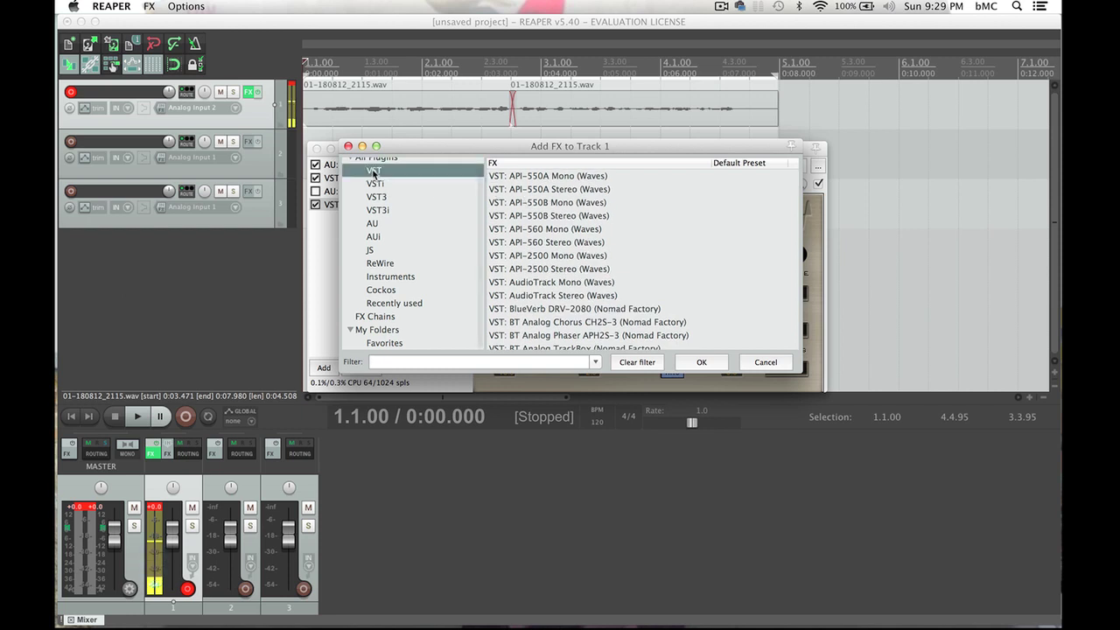
left_click(374, 185)
left_click(376, 198)
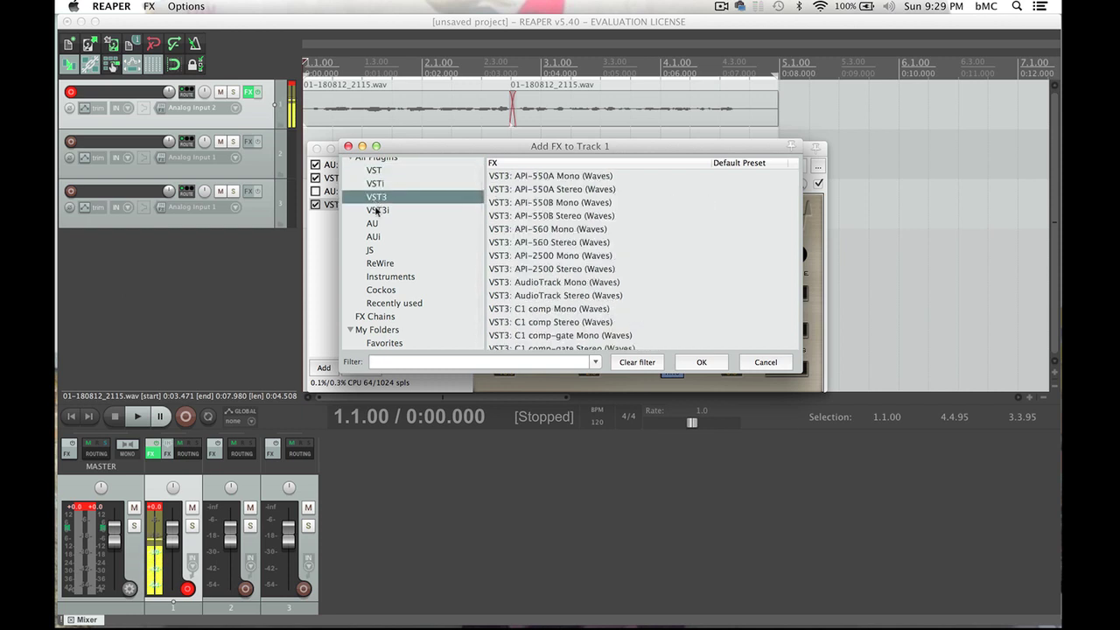
left_click(377, 211)
left_click(373, 224)
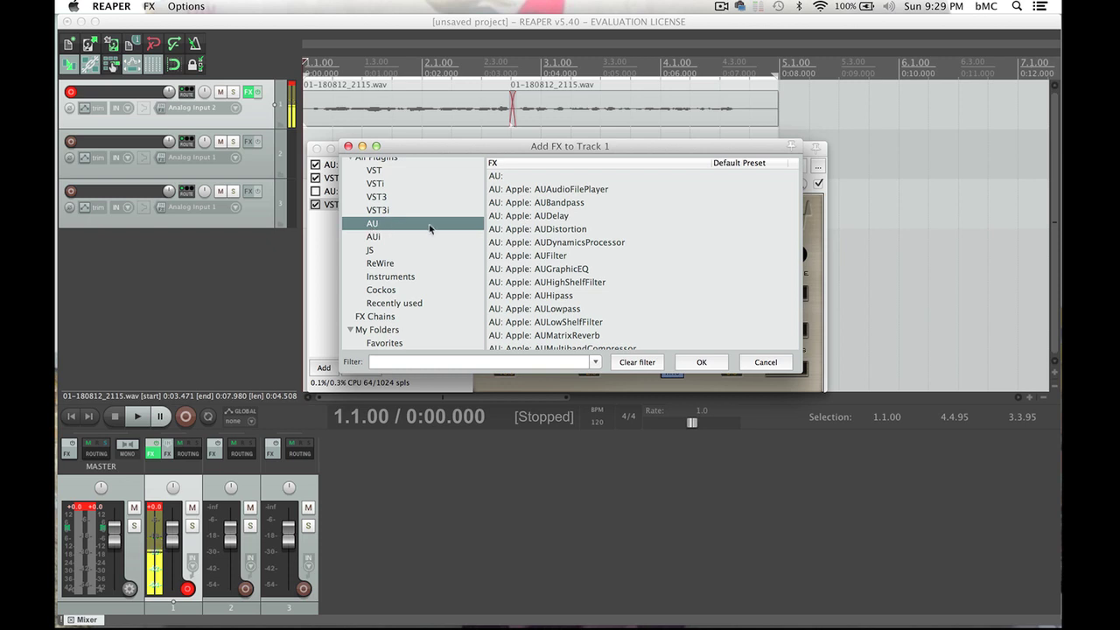
- Look at AUHipass and AUMultibandCompressor, then cancel without adding any effect
left_click(549, 297)
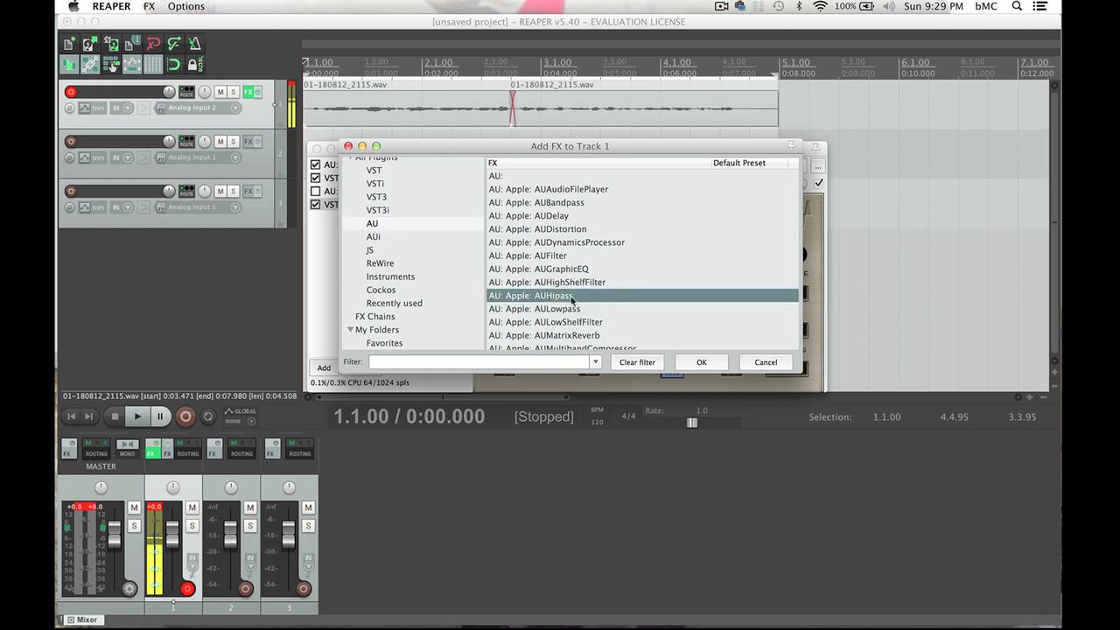
scroll(572, 300, "down", 5)
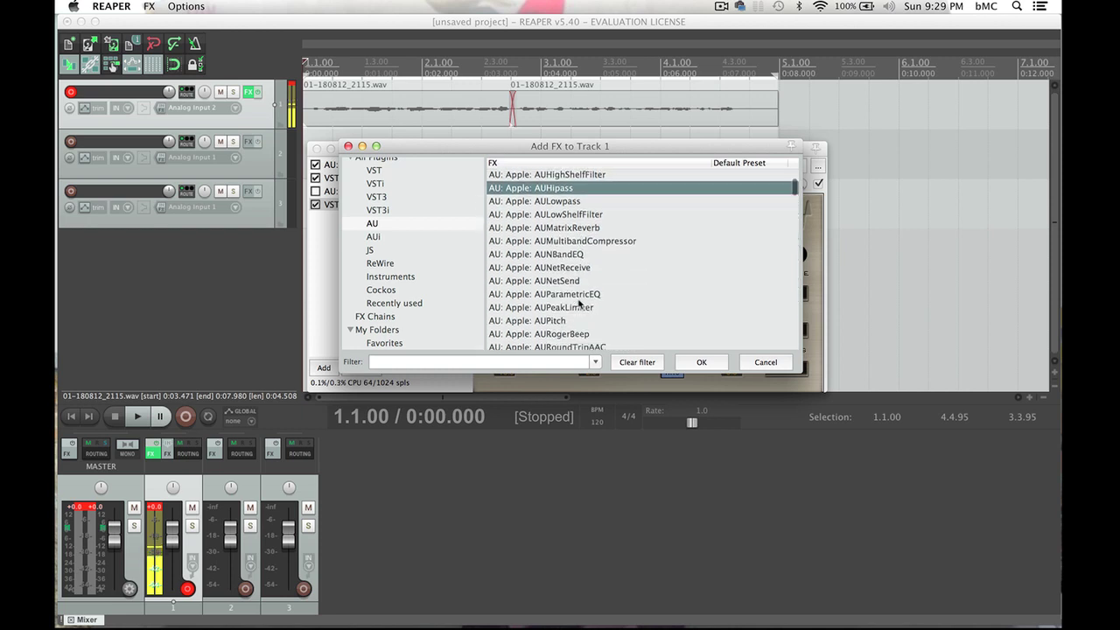
left_click(574, 242)
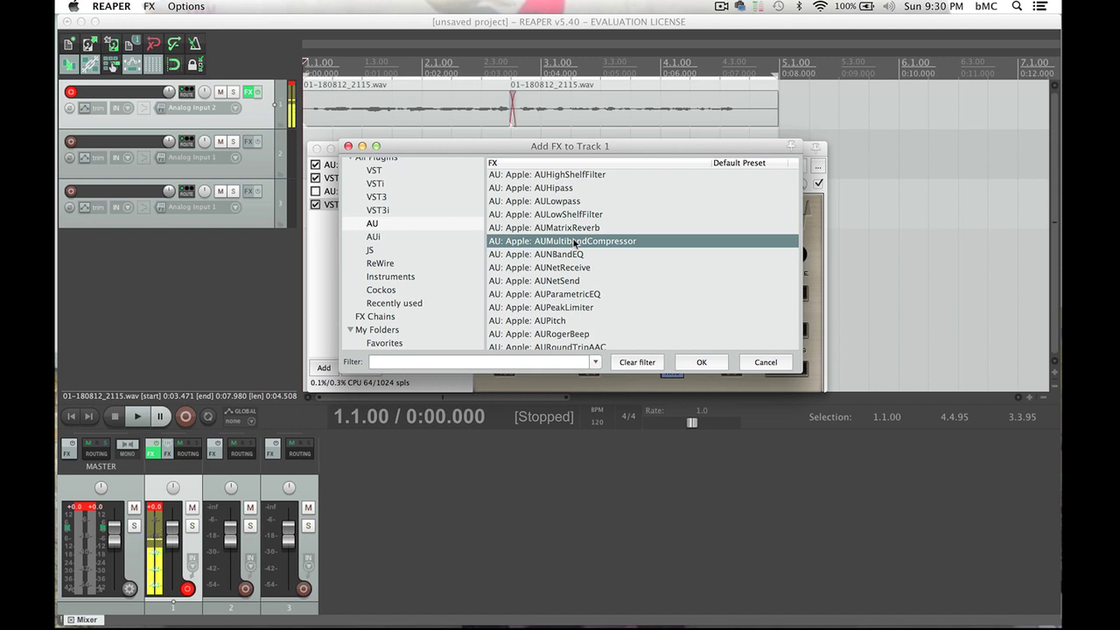
left_click(766, 363)
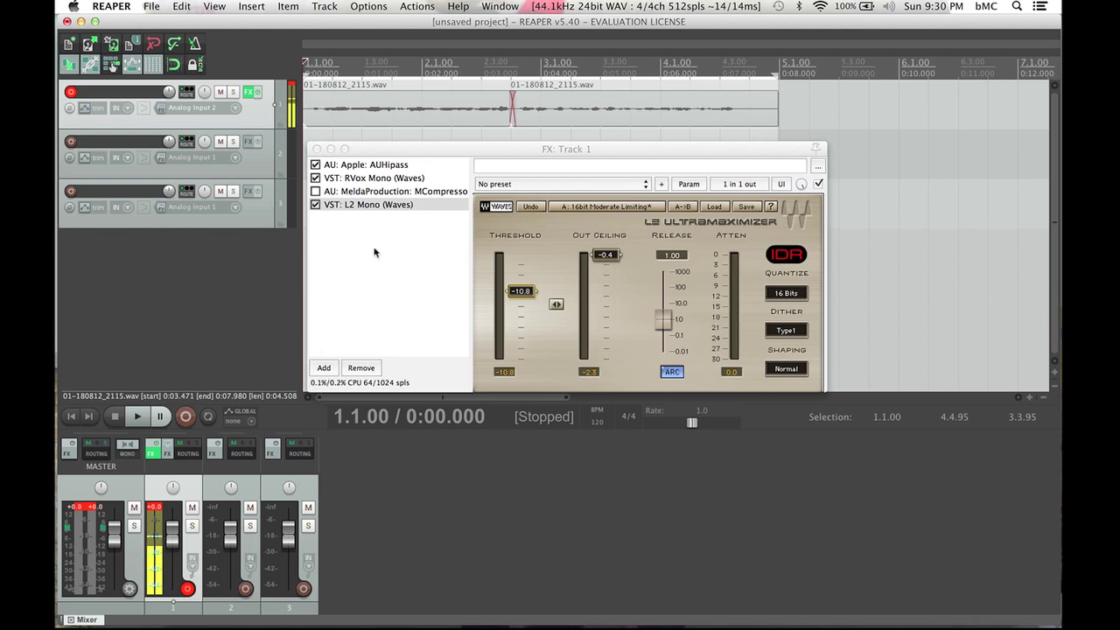
- Remove MCompressor from Track 1's FX chain
left_click(375, 192)
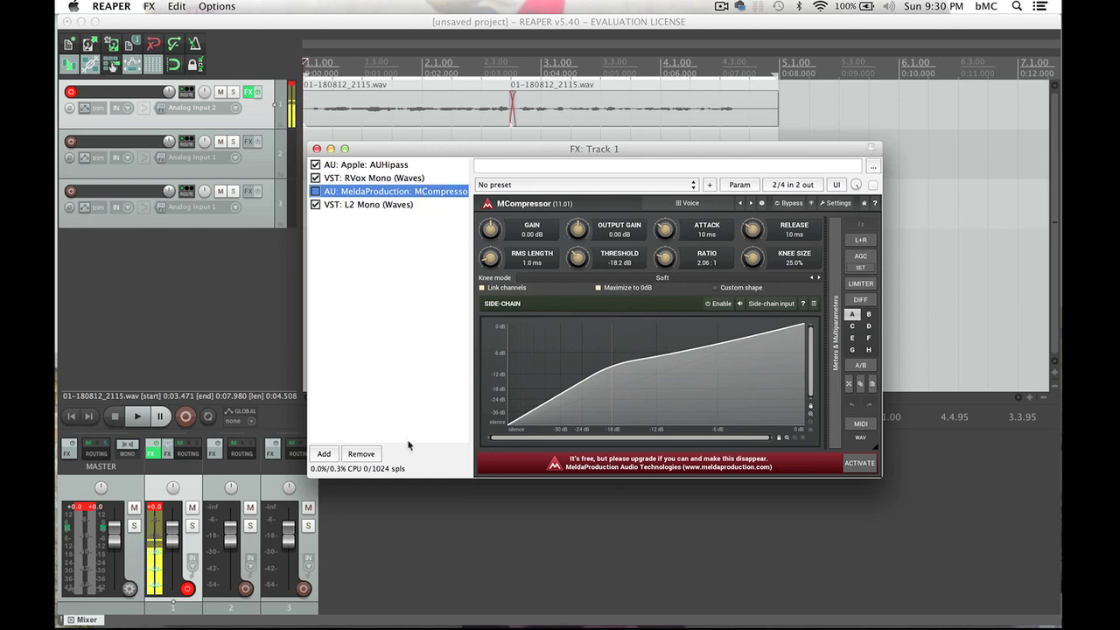
left_click(361, 454)
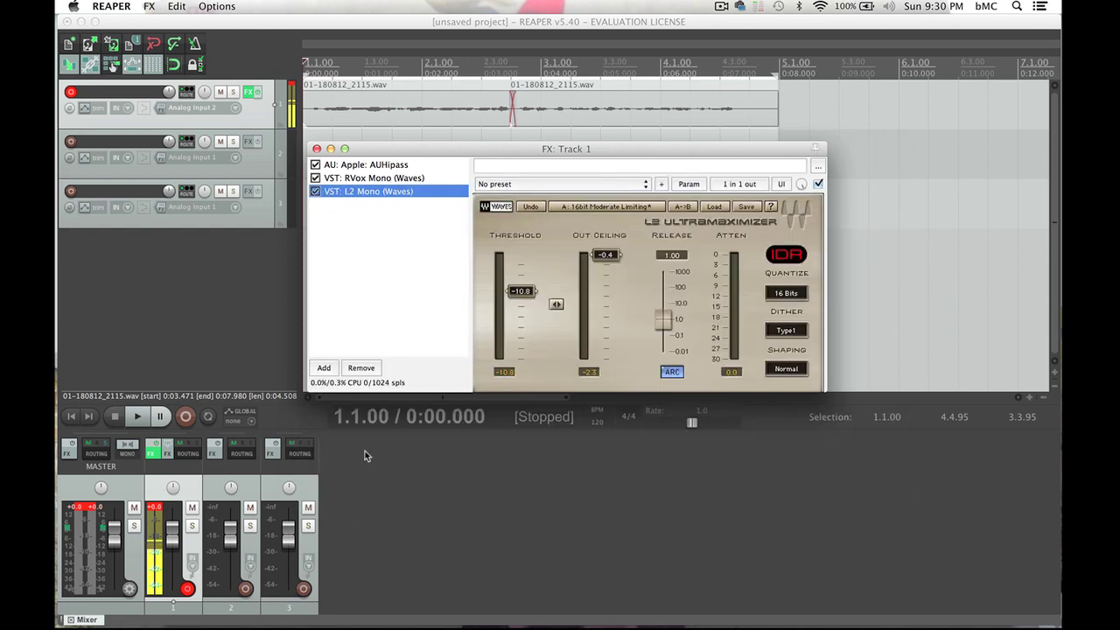
left_click(359, 180)
- Review AUHipass, RVox Mono and L2 Mono, then close the FX chain window
left_click(366, 165)
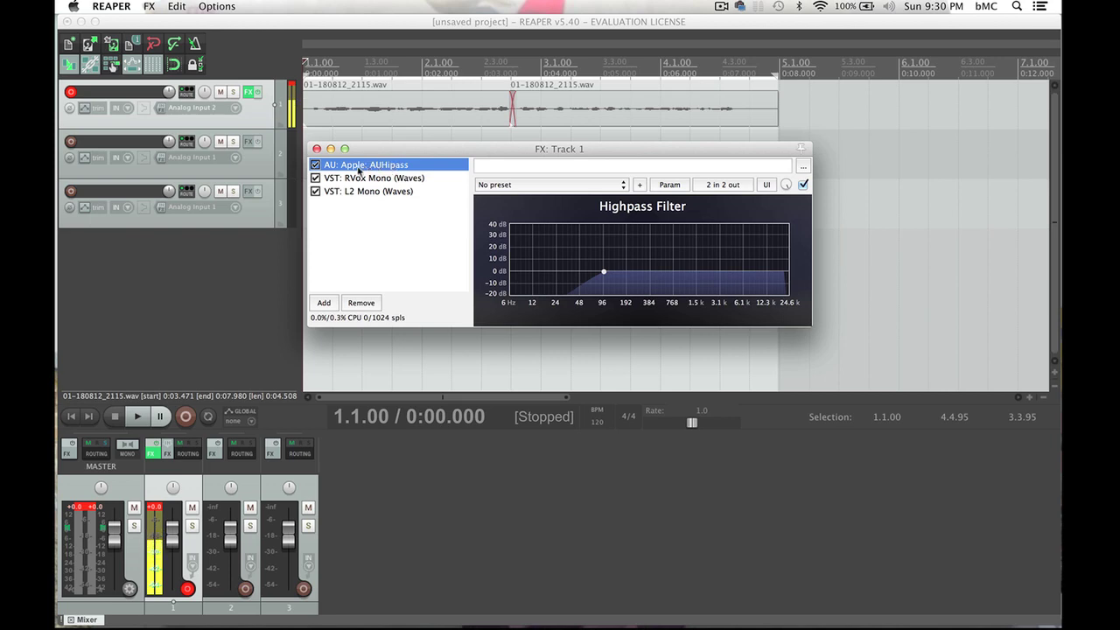
left_click(366, 178)
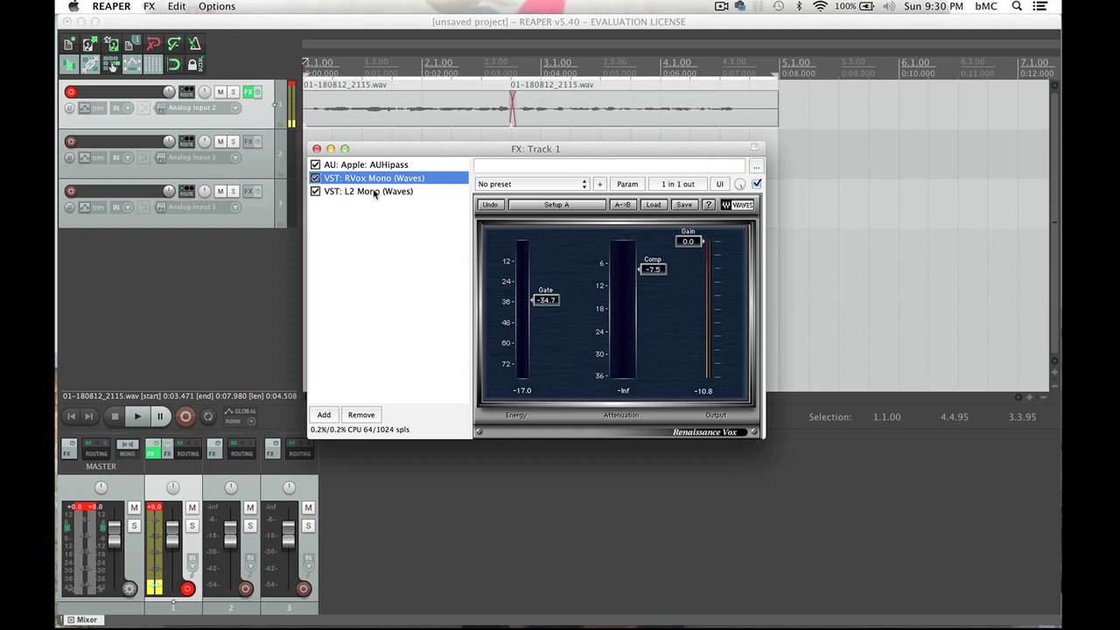
left_click(374, 191)
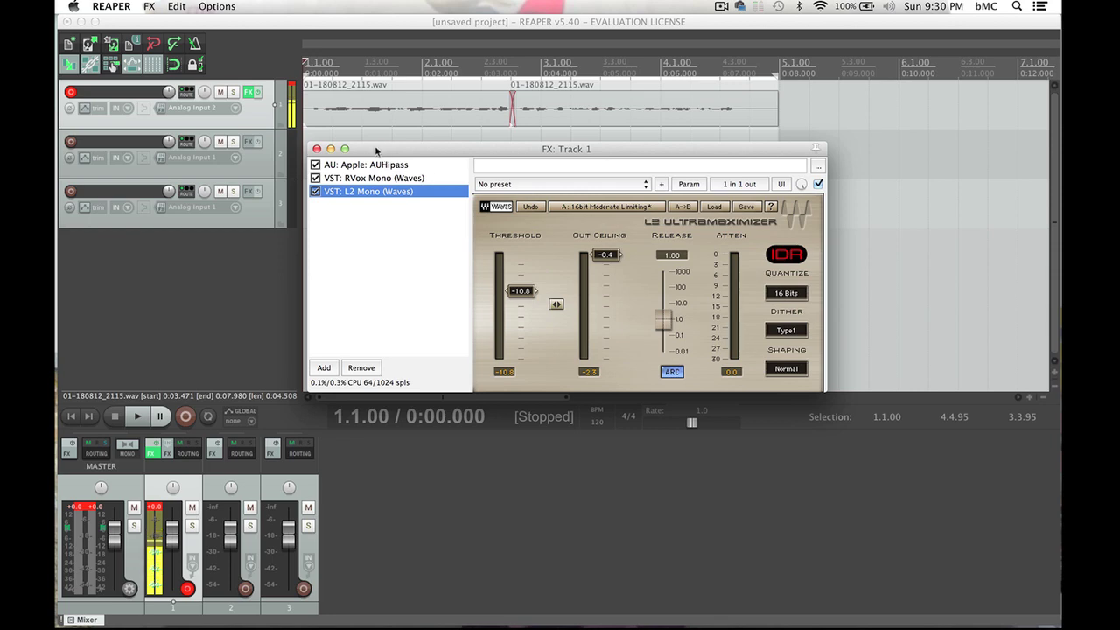
left_click(317, 148)
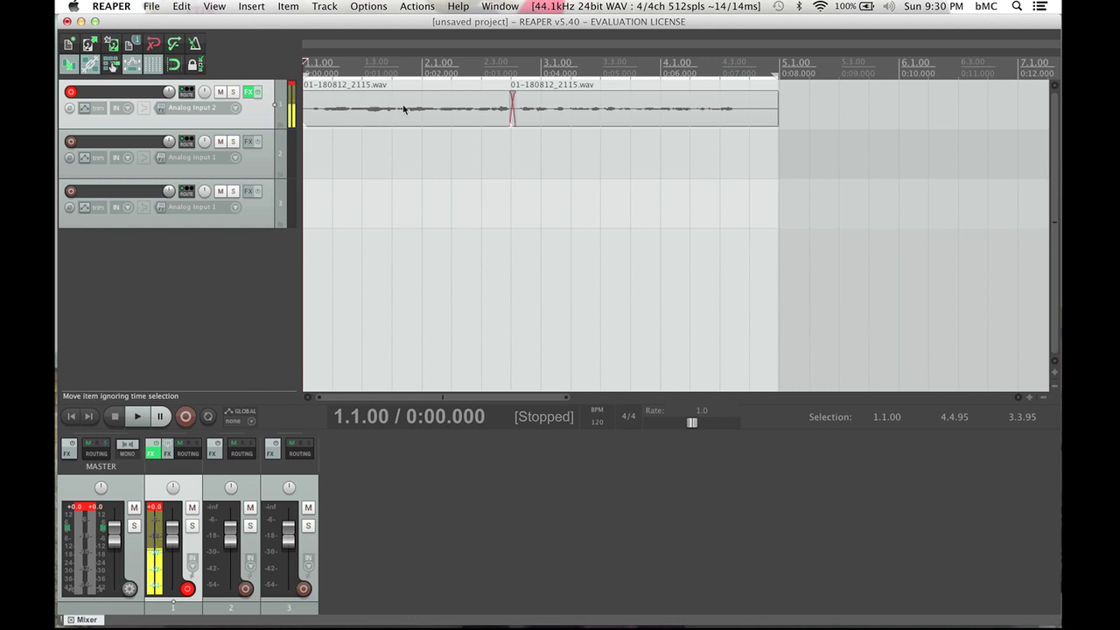
left_click(838, 96)
- Place the edit position at 5.2.38 (0:08.691), adjust the time selection end, and open the File menu
left_click(819, 87)
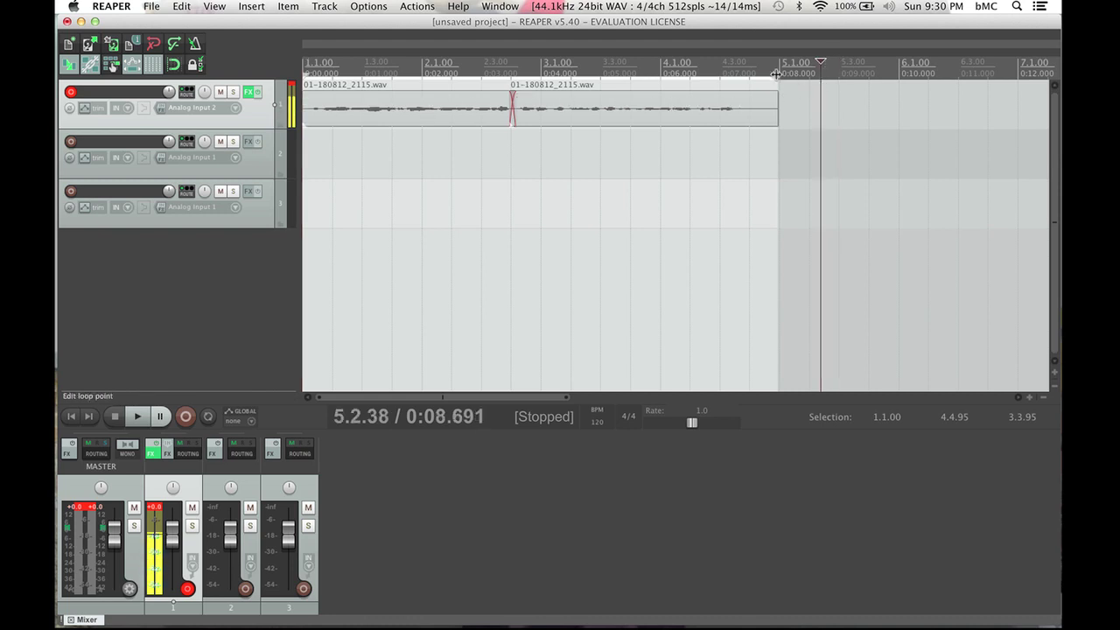
left_click_drag(778, 96, 776, 72)
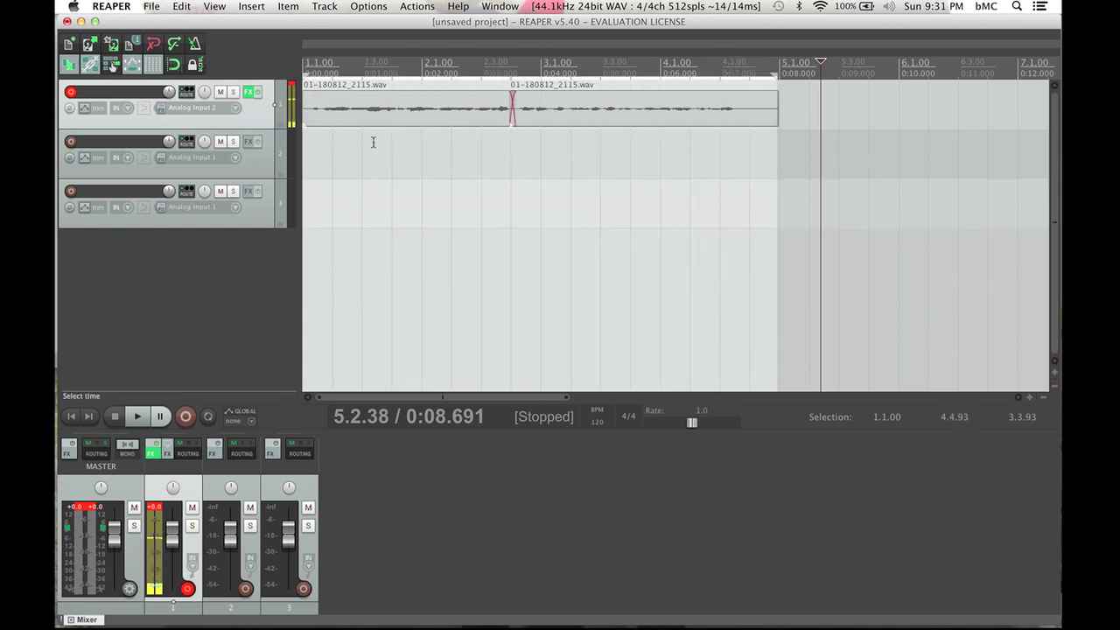
left_click(150, 6)
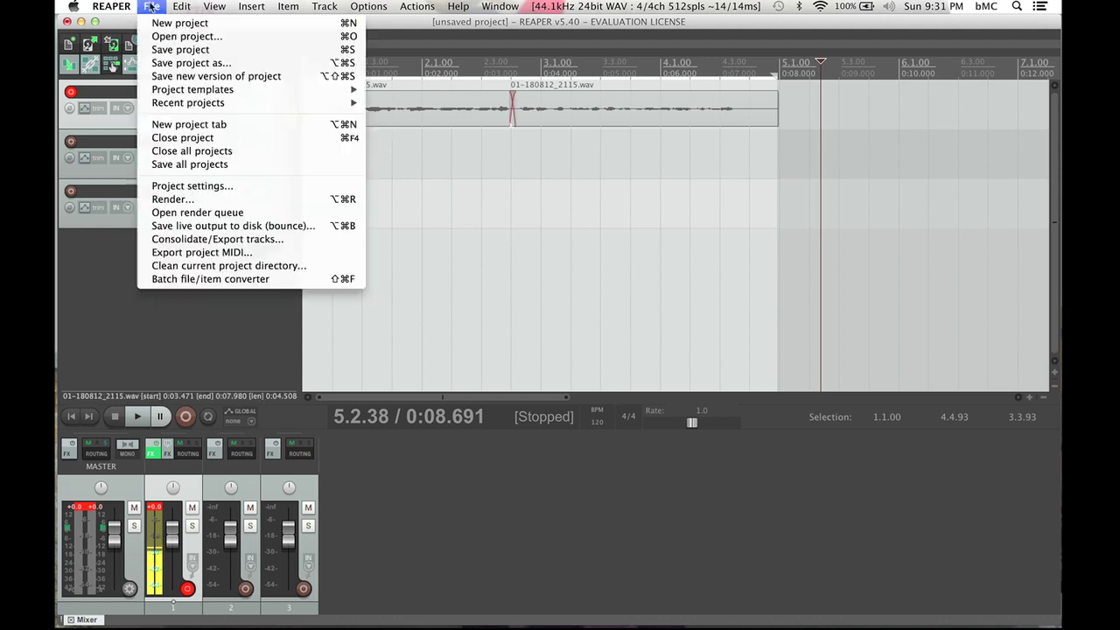
- In Render to File, set Bounds to Time selection and replace 'untitled' with the file name 'demo'
left_click(196, 199)
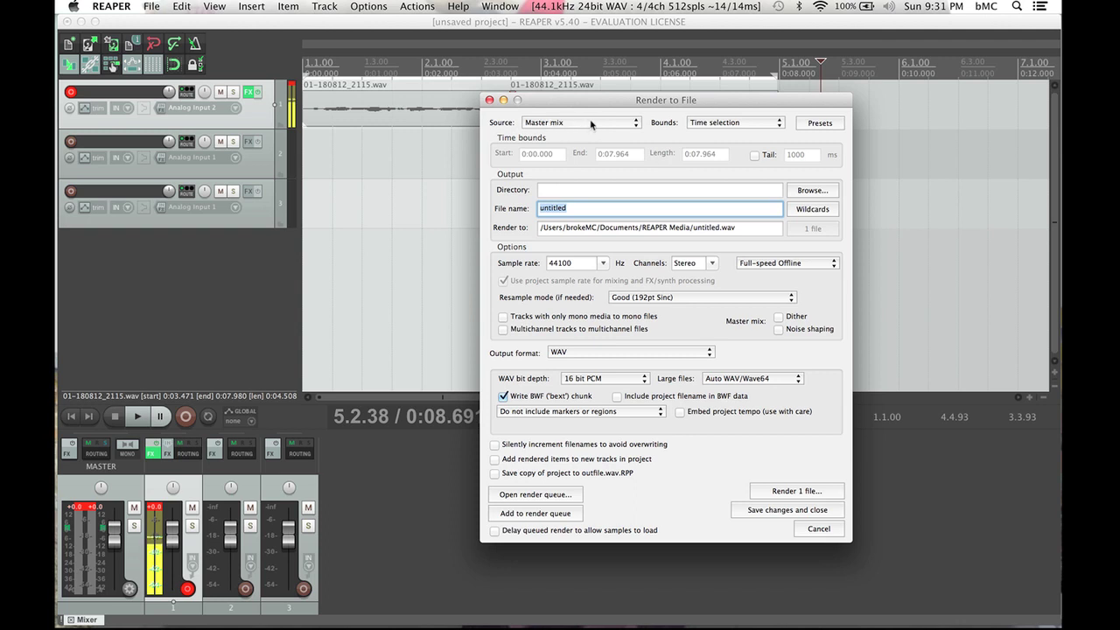
left_click(767, 127)
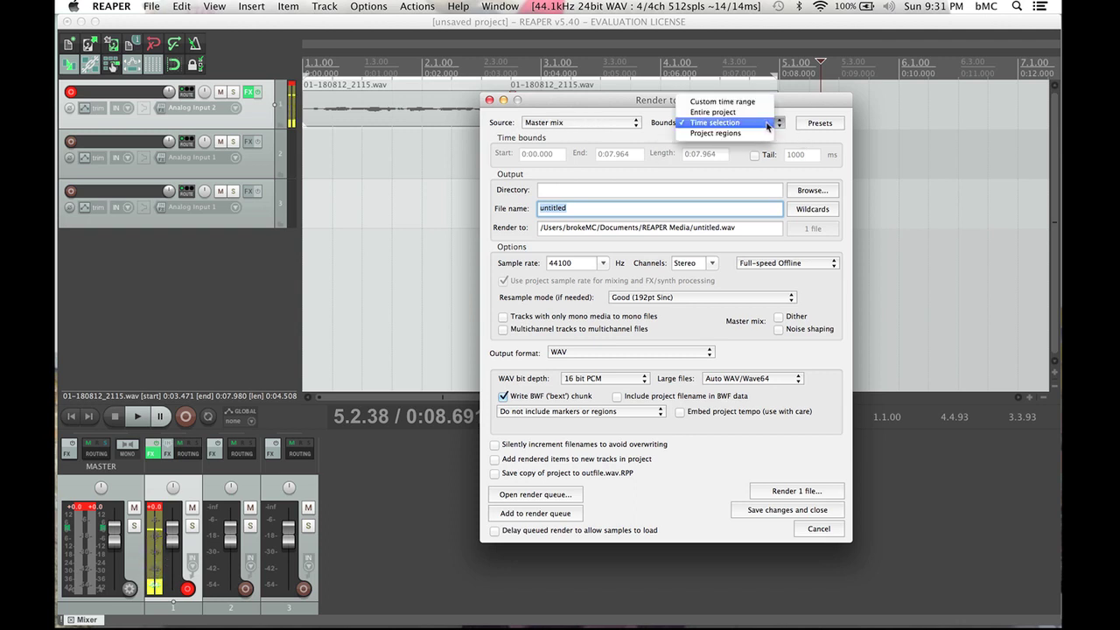
left_click(719, 123)
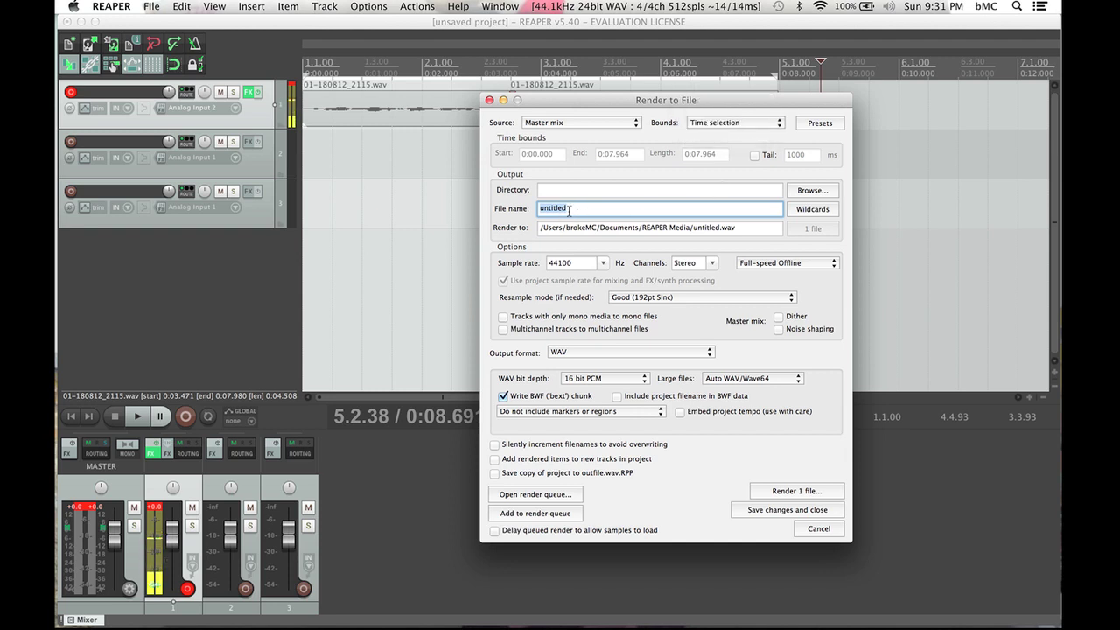
left_click_drag(574, 208, 509, 212)
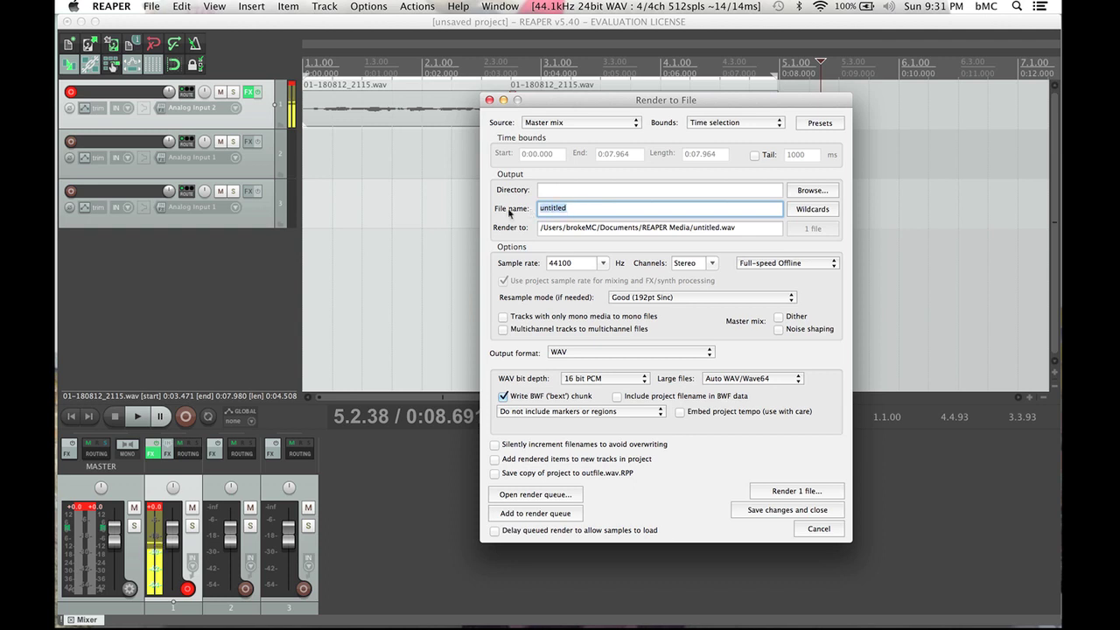
type("demo")
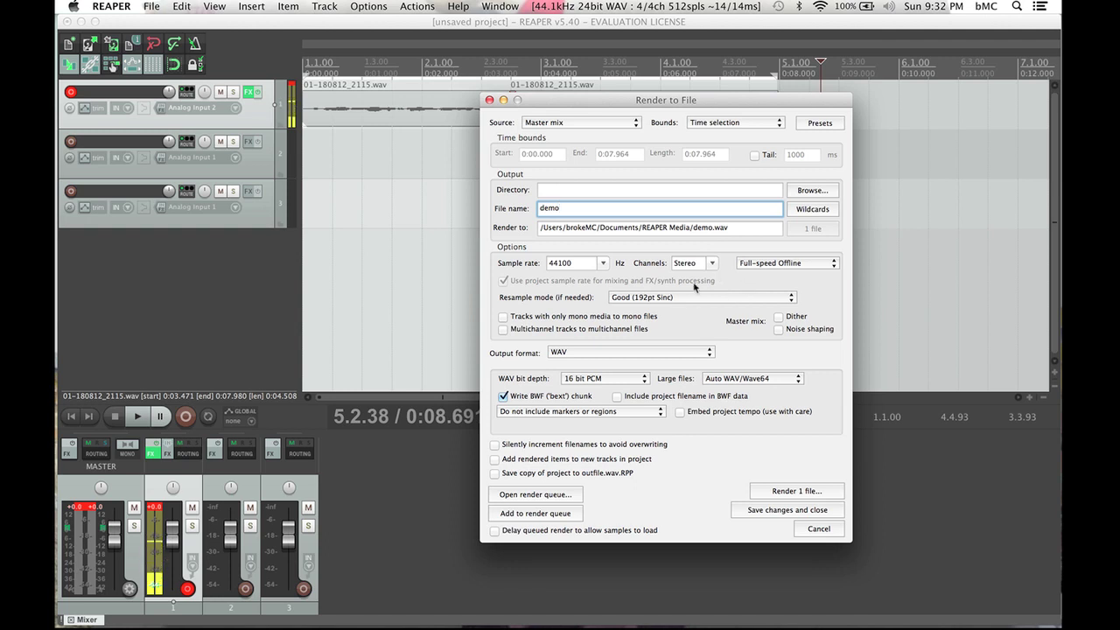
- Switch the output format to MP3 (LAME, 192 kbps CBR) and set Channels to Mono
left_click(606, 353)
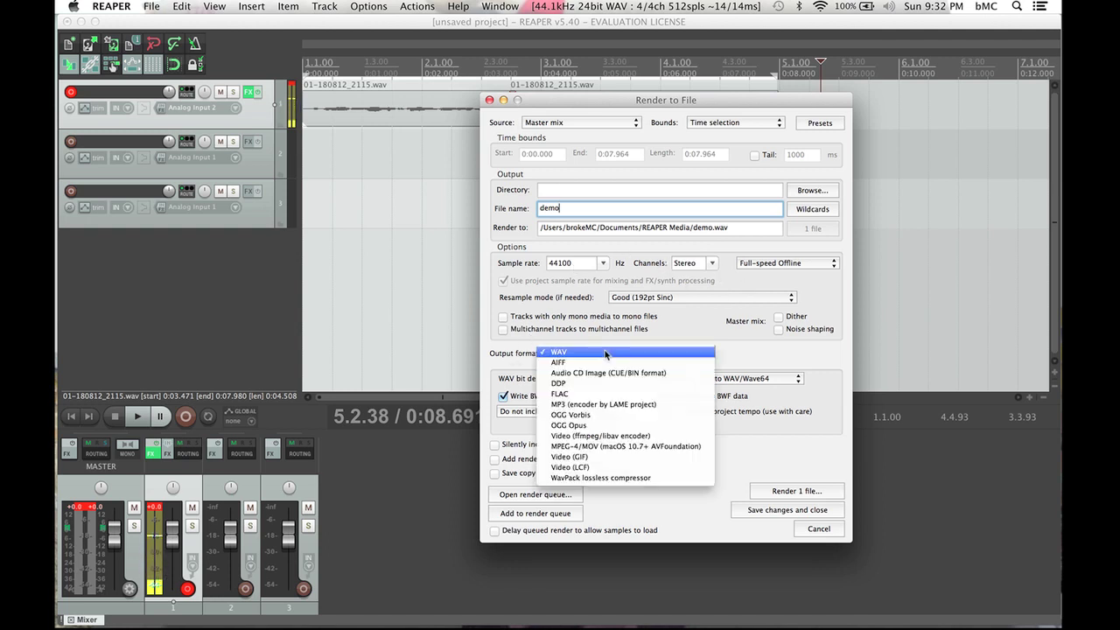
left_click(593, 405)
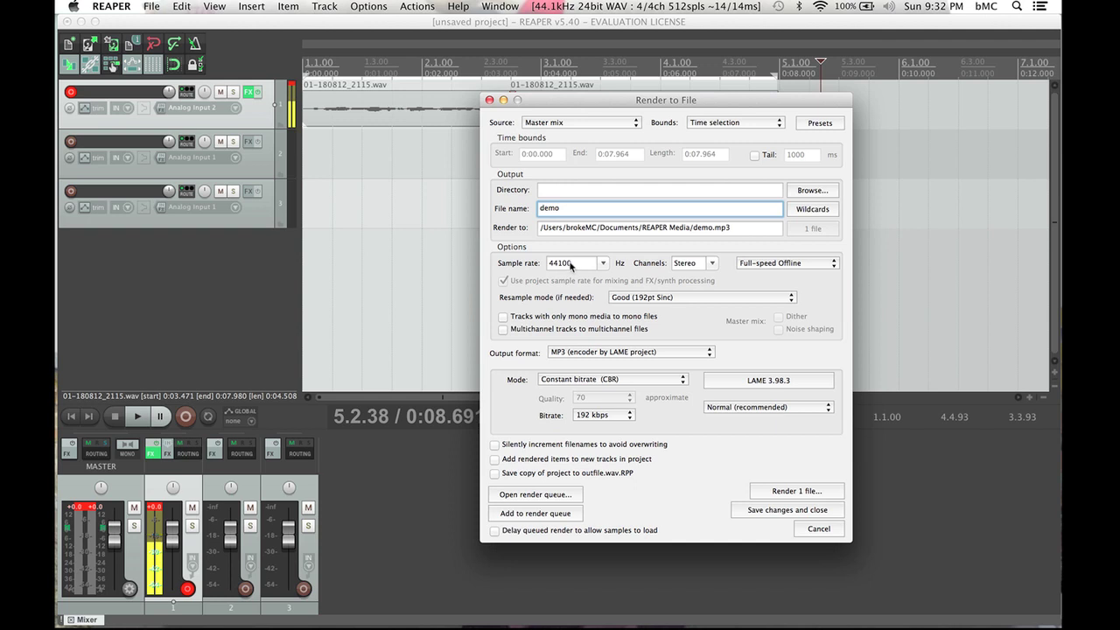
left_click(711, 263)
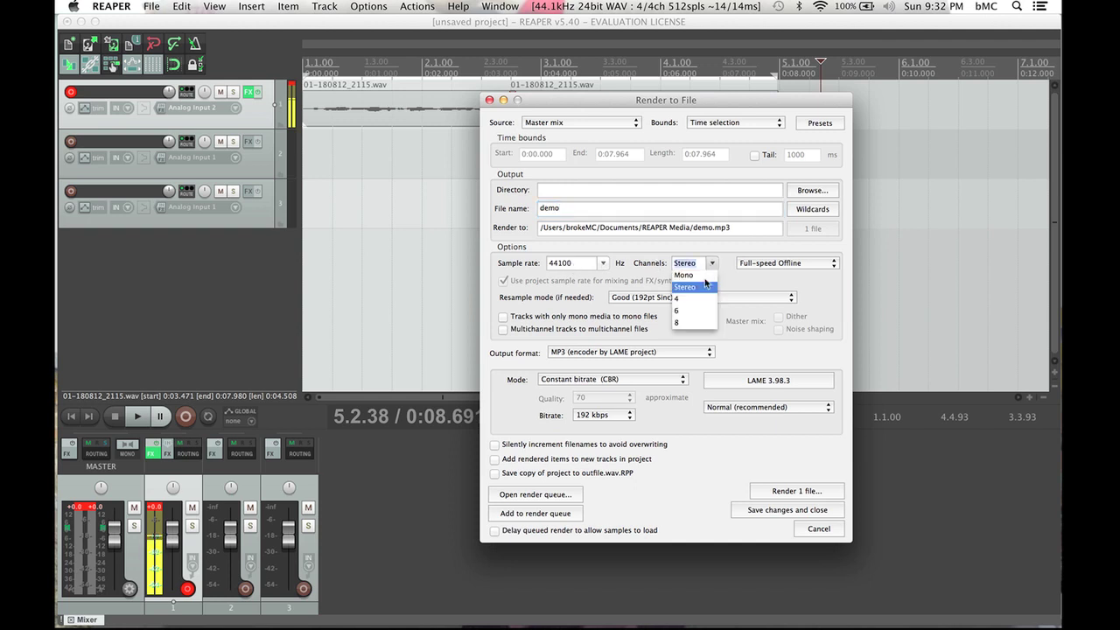
left_click(691, 275)
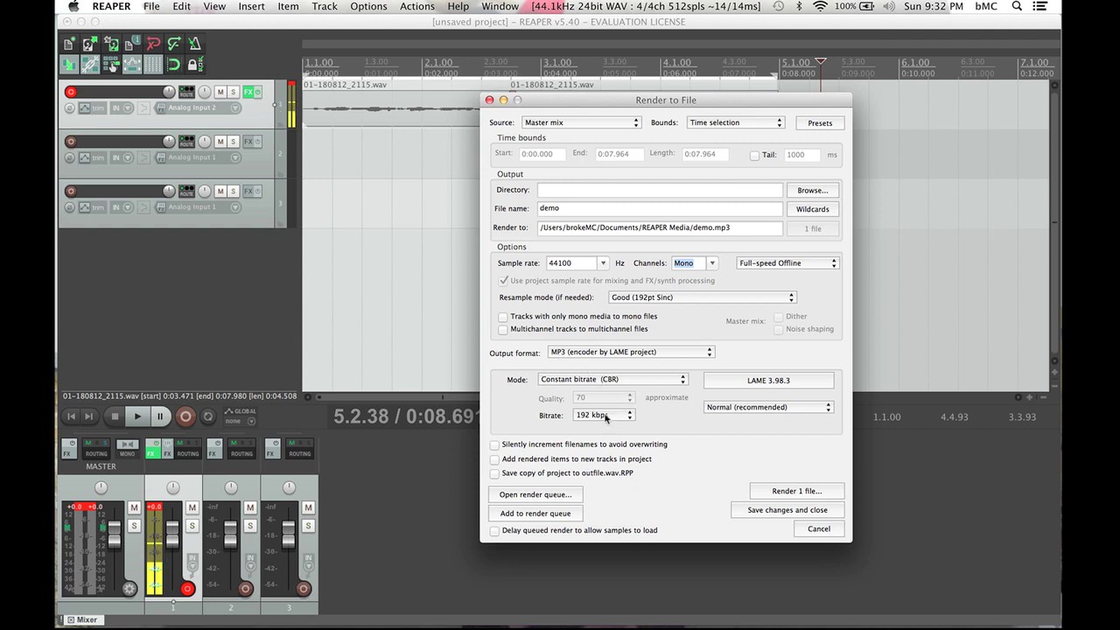
- Render demo.mp3, overwriting the existing file, and close the finished render window
left_click(797, 491)
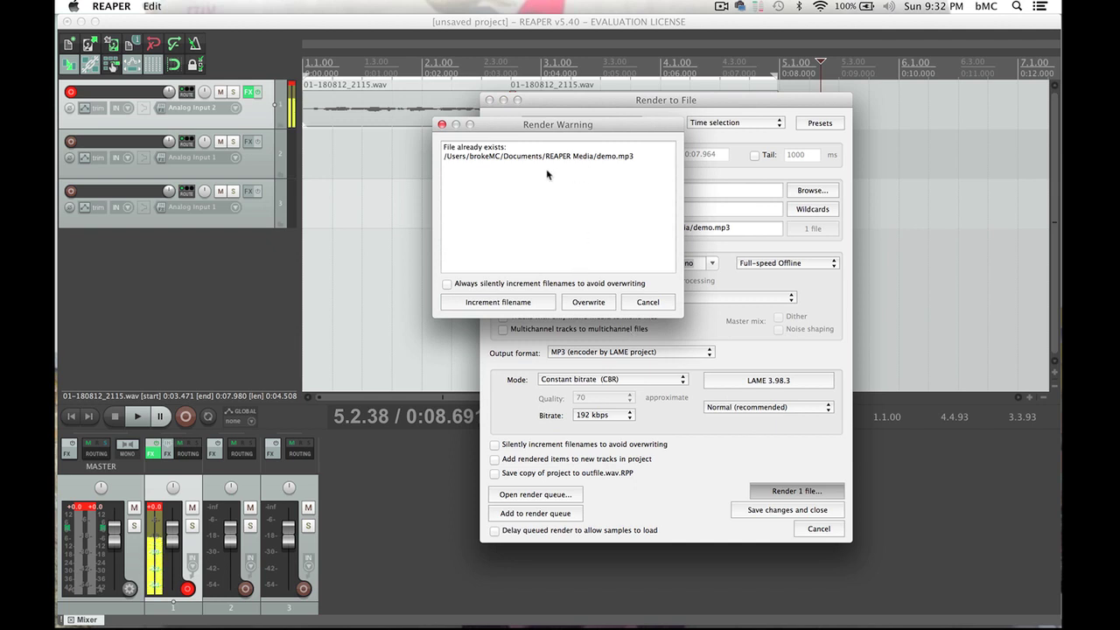
left_click(587, 303)
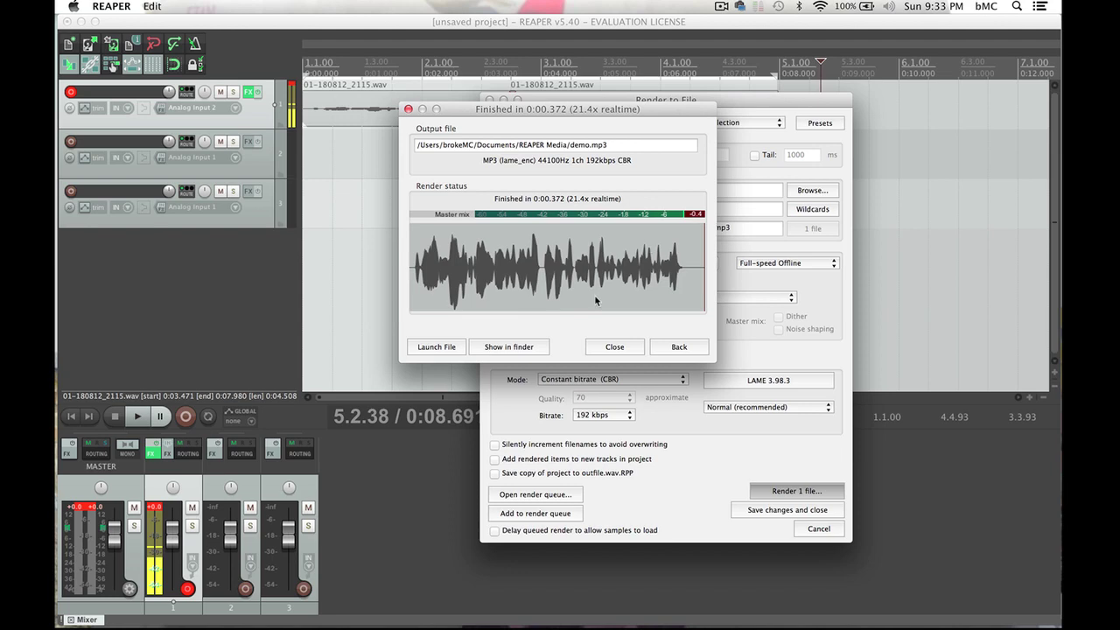
left_click(613, 347)
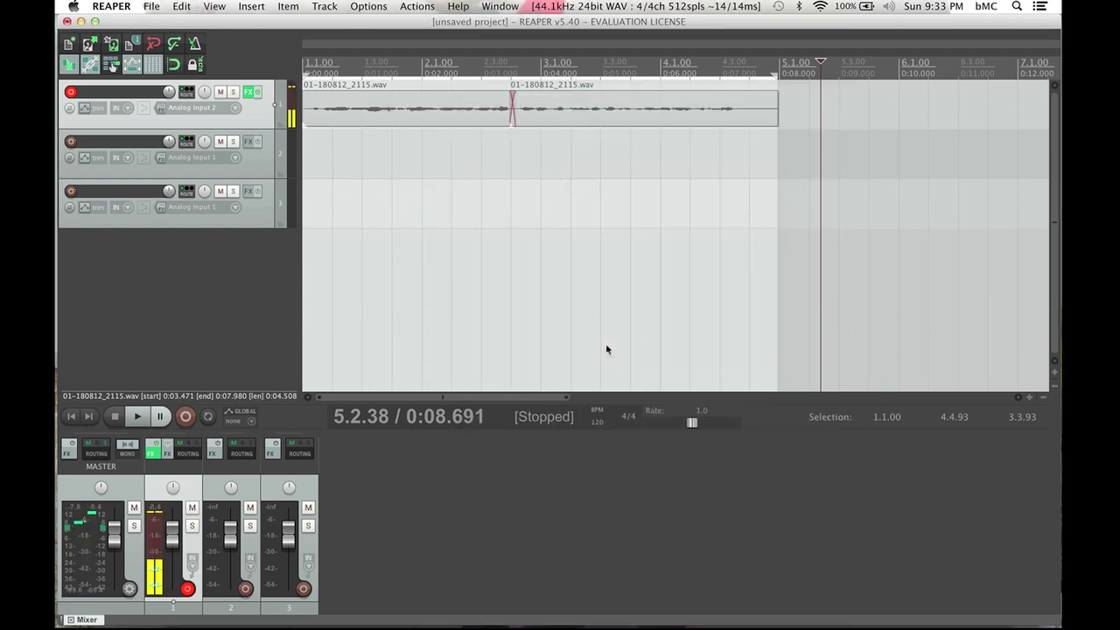